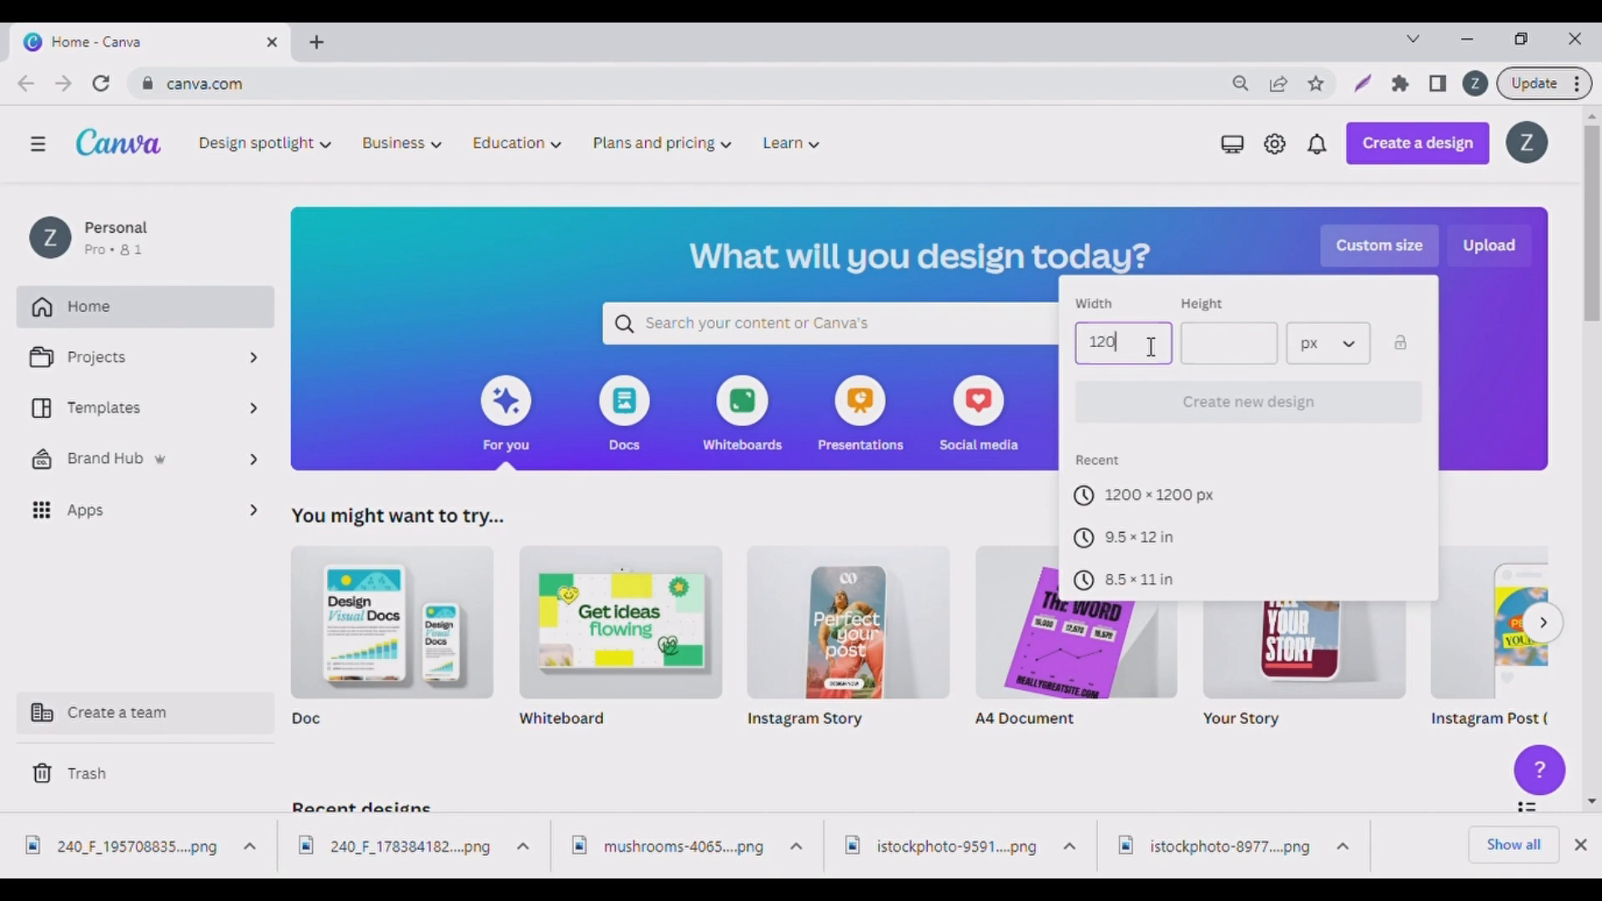
# Create a new custom-size design measuring 1200 × 1200 px
pyautogui.press('Tab')
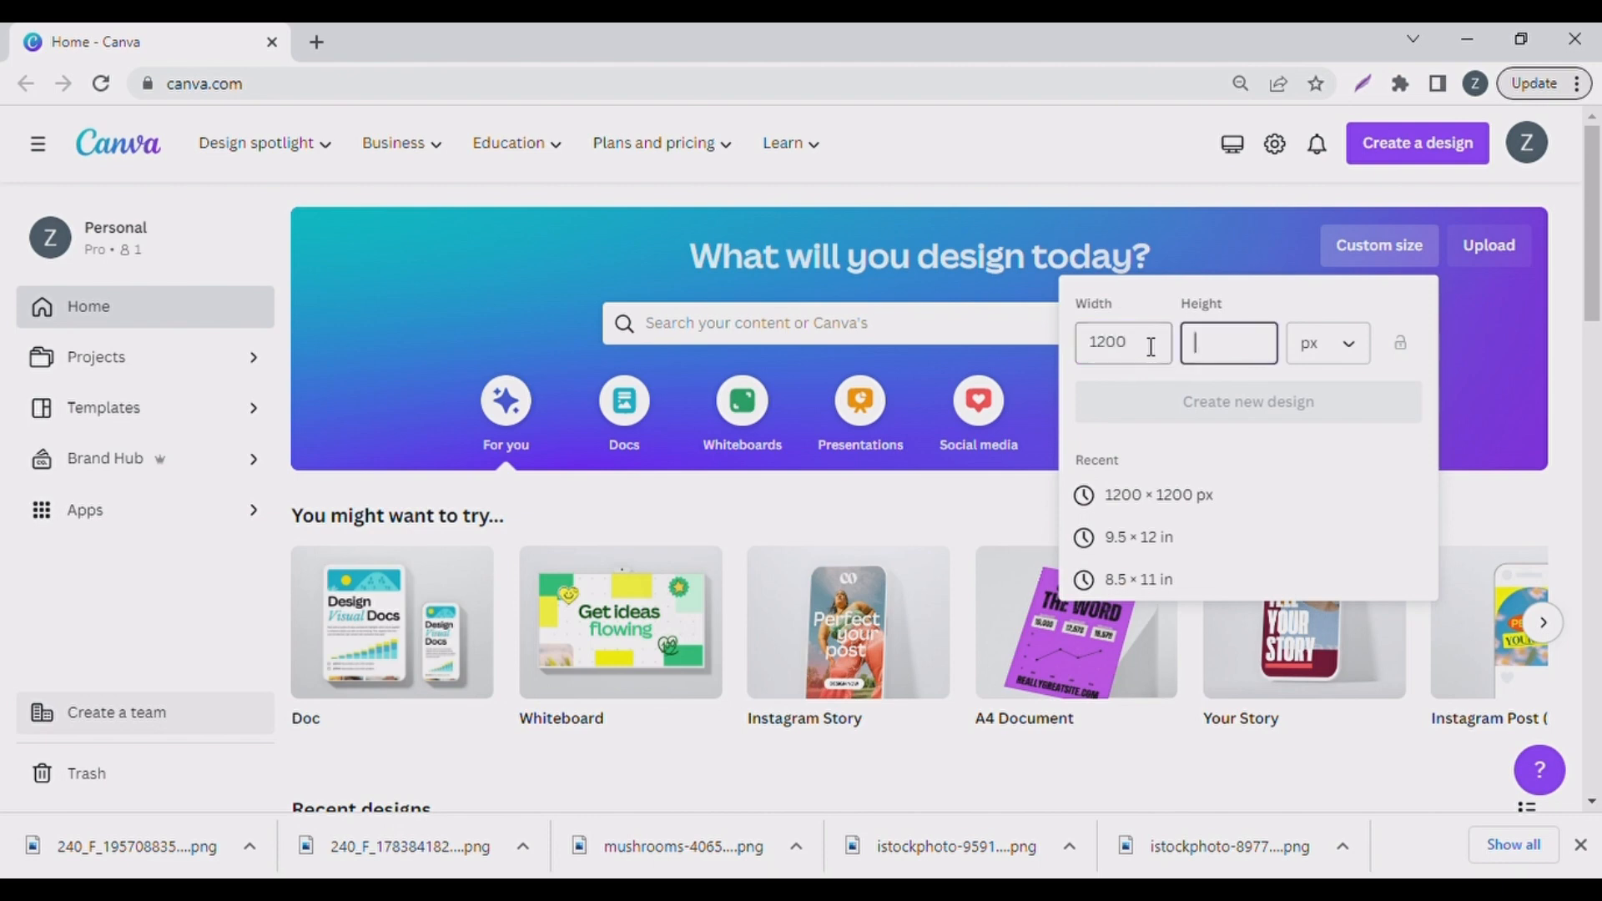
pyautogui.write('1200')
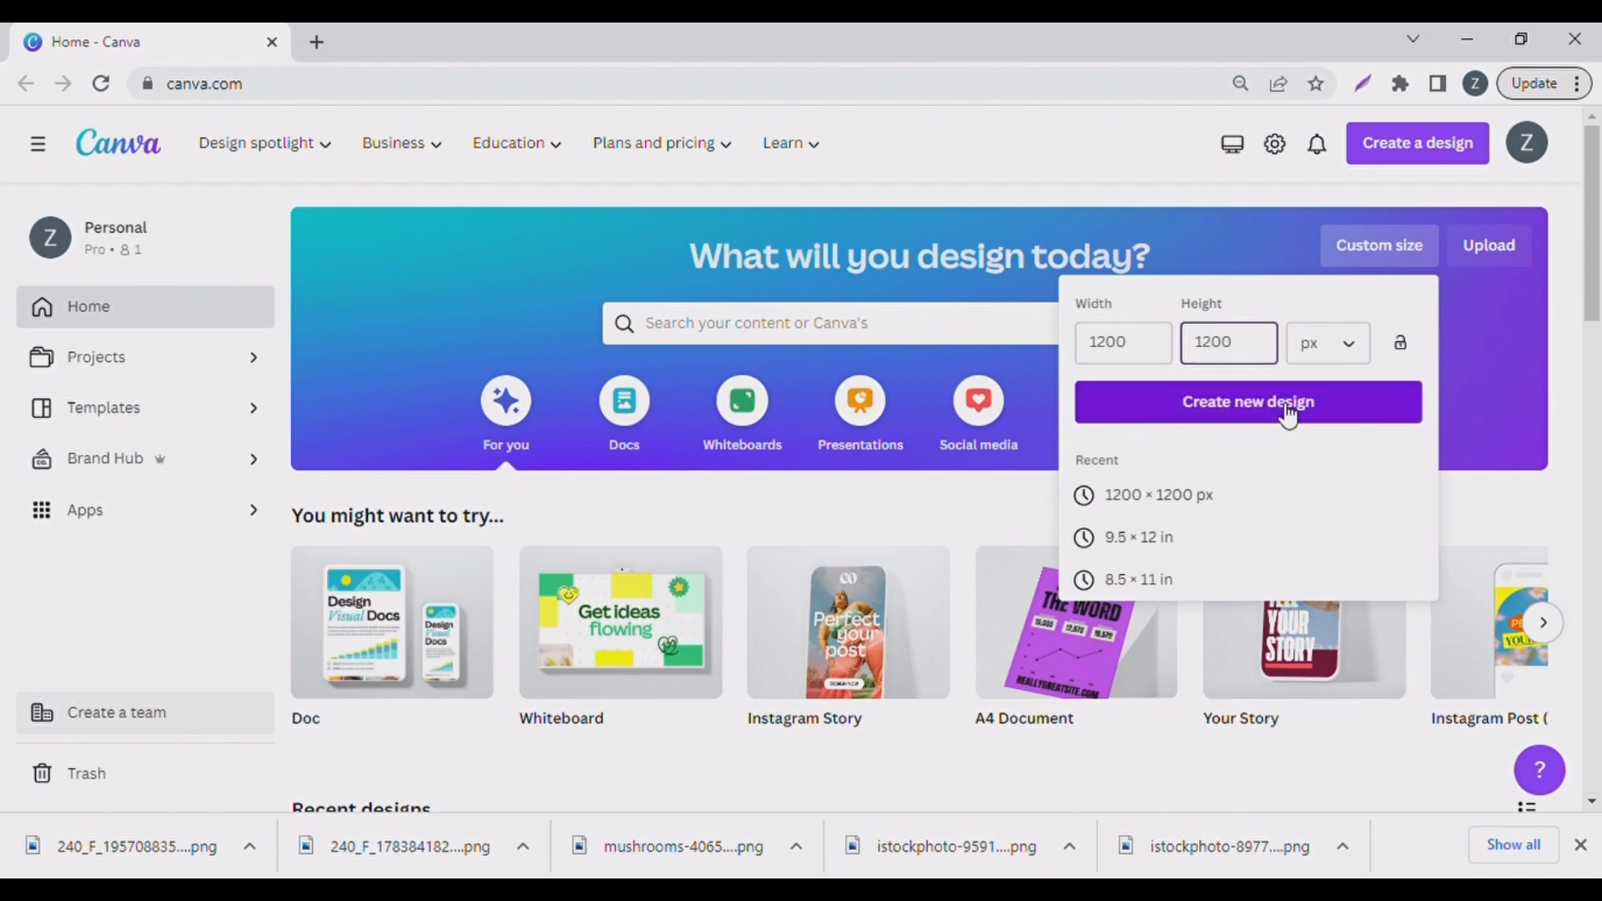
pyautogui.click(1290, 409)
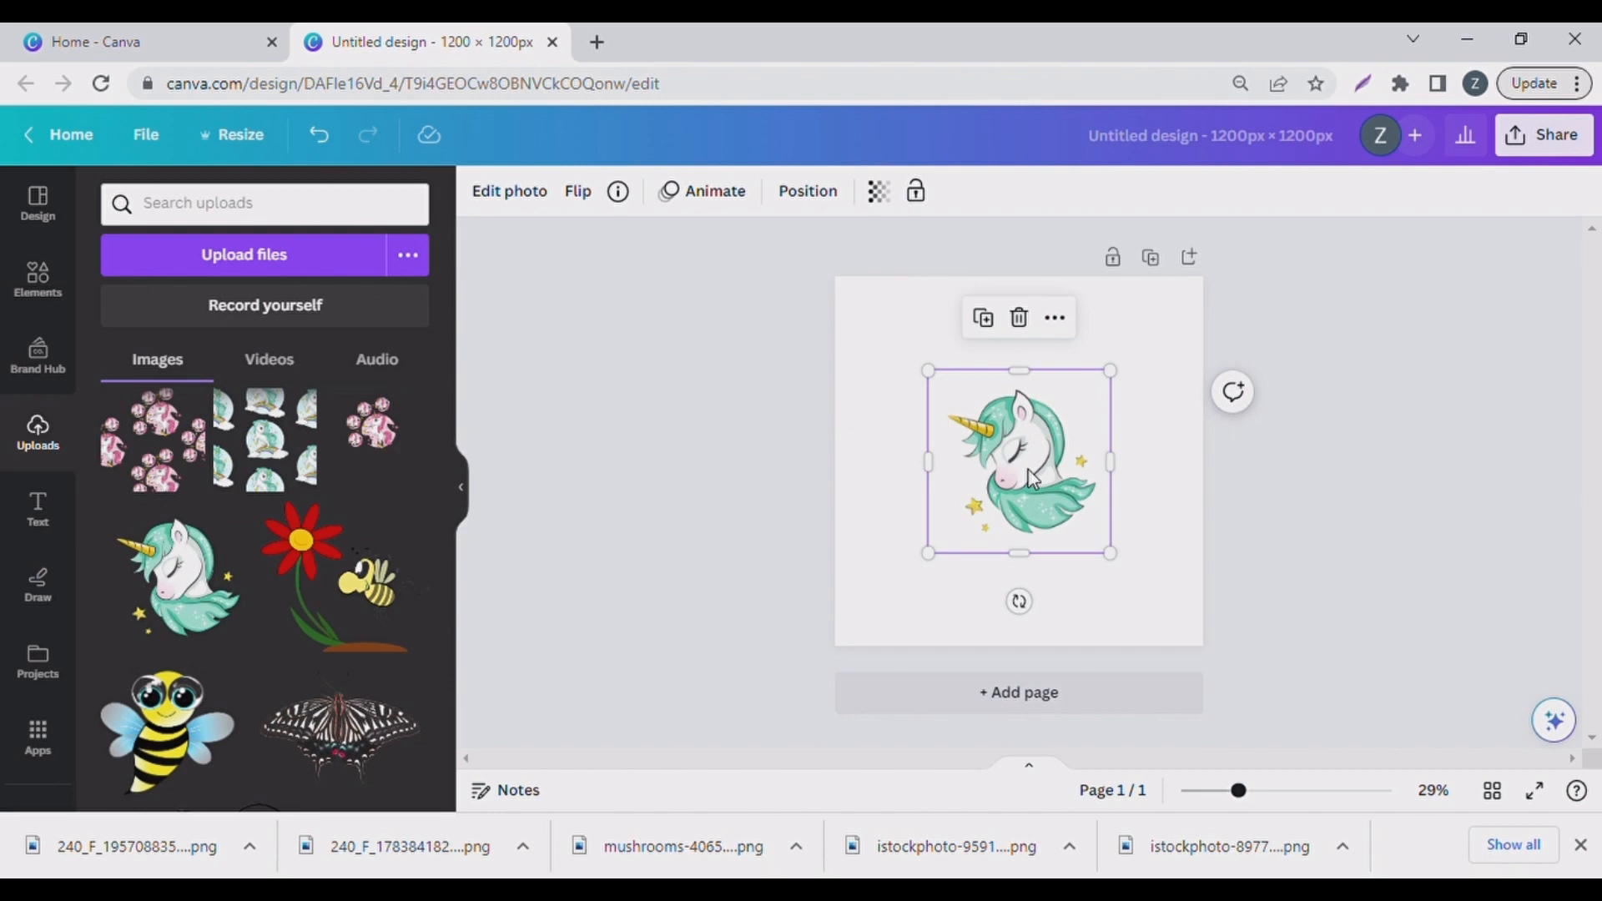
# Move the unicorn to the bottom centre of the page and place a duplicate directly above it at the page's top edge
pyautogui.moveTo(1032, 479); pyautogui.dragTo(1044, 572)
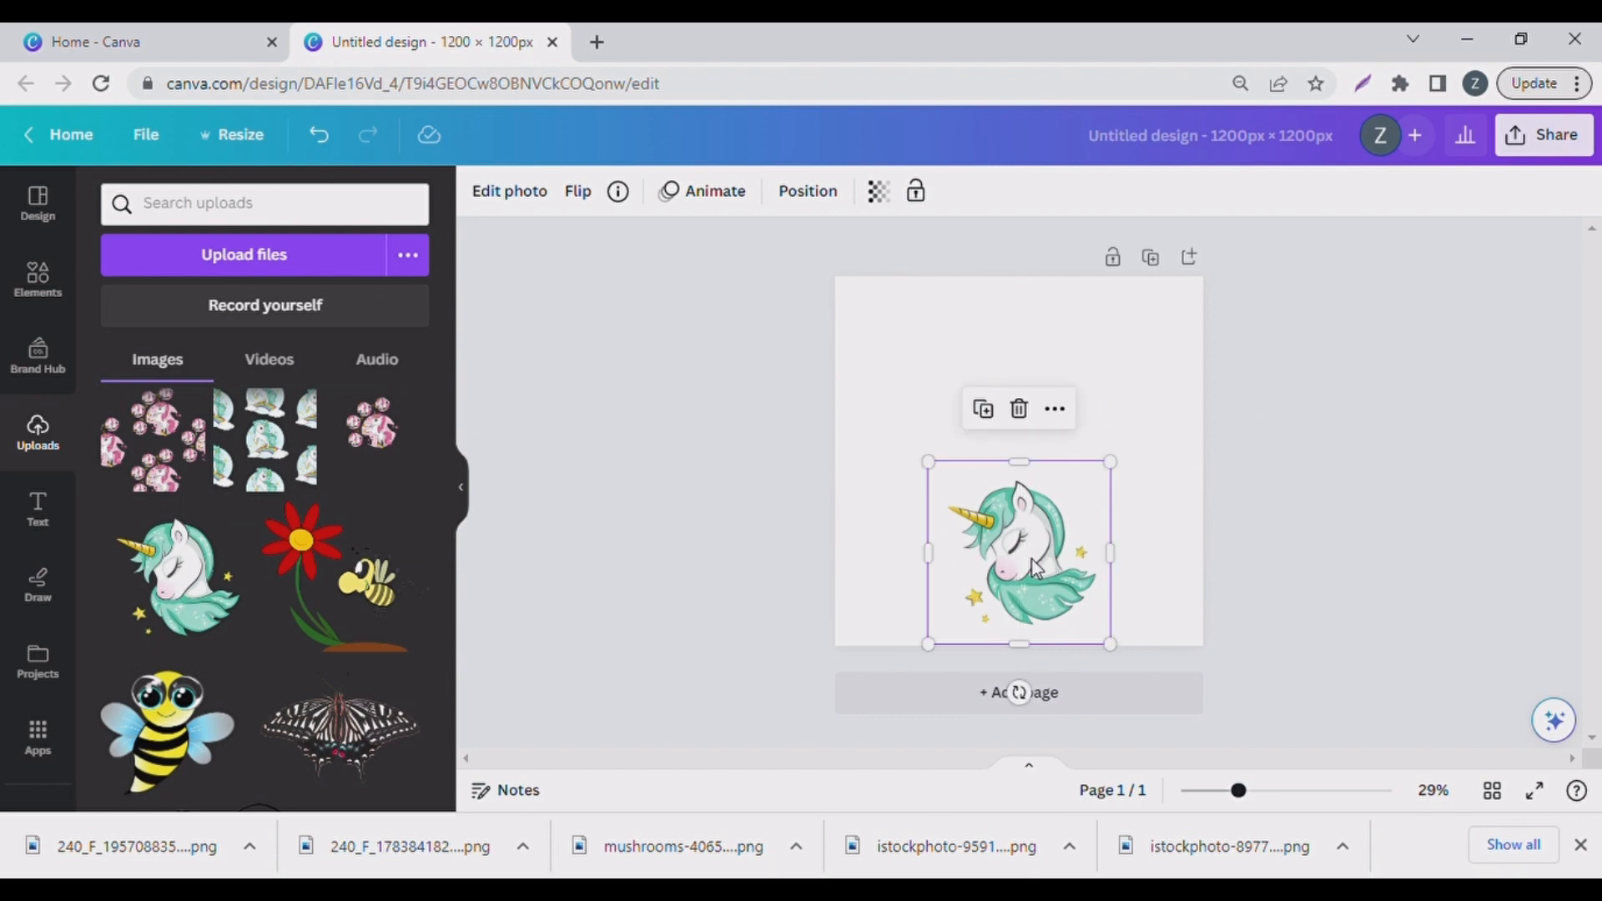
pyautogui.click(987, 412)
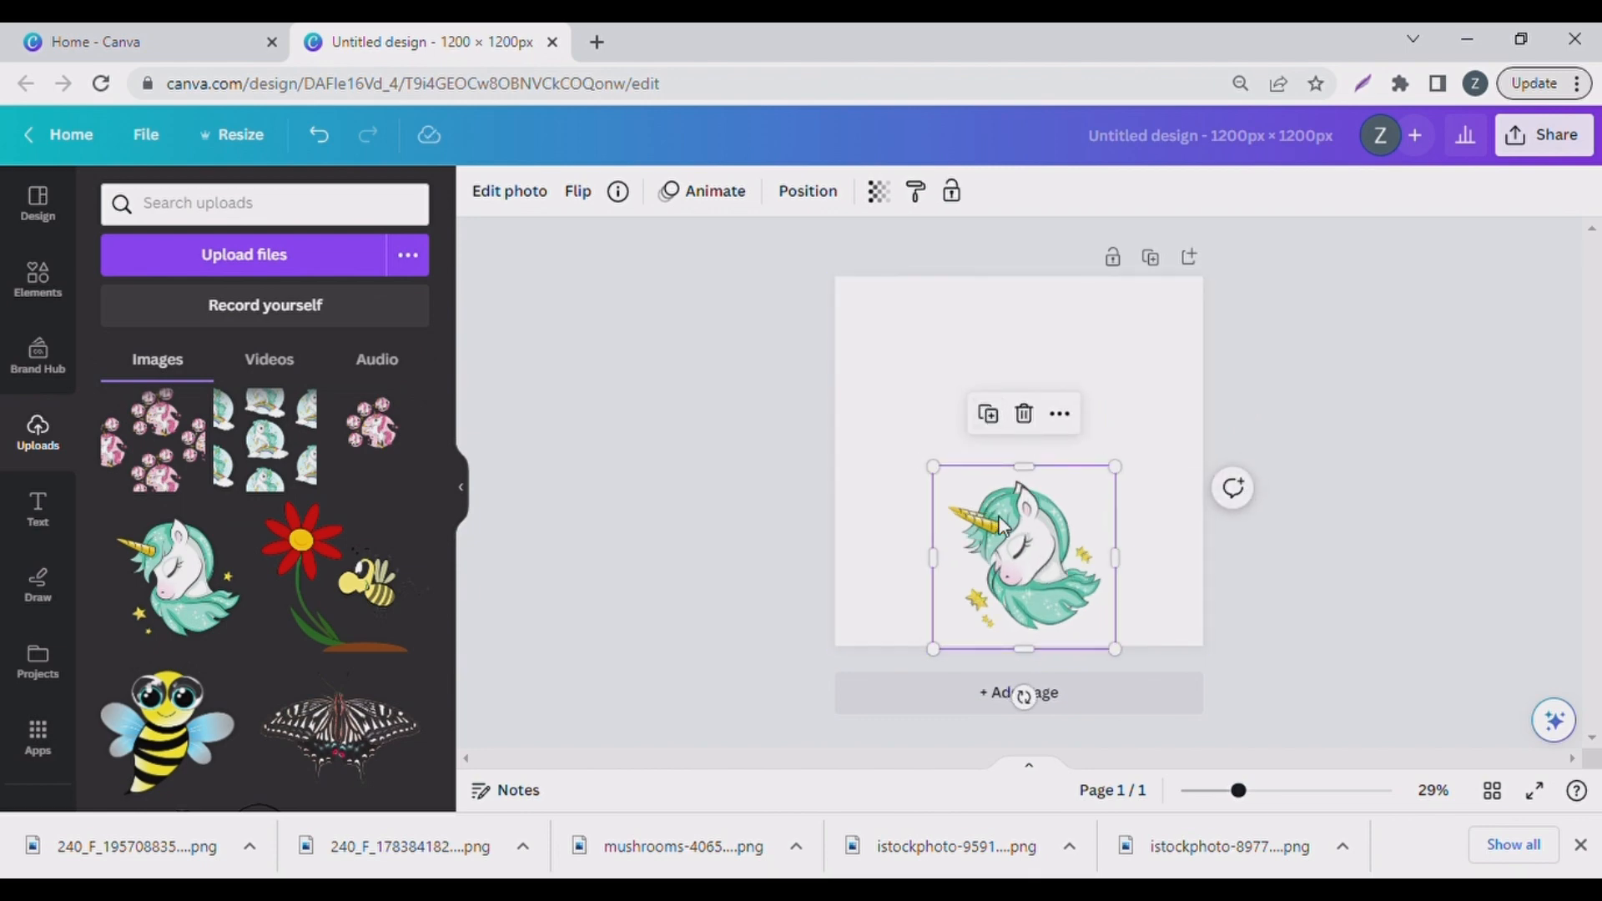
pyautogui.moveTo(1002, 524); pyautogui.dragTo(1009, 345)
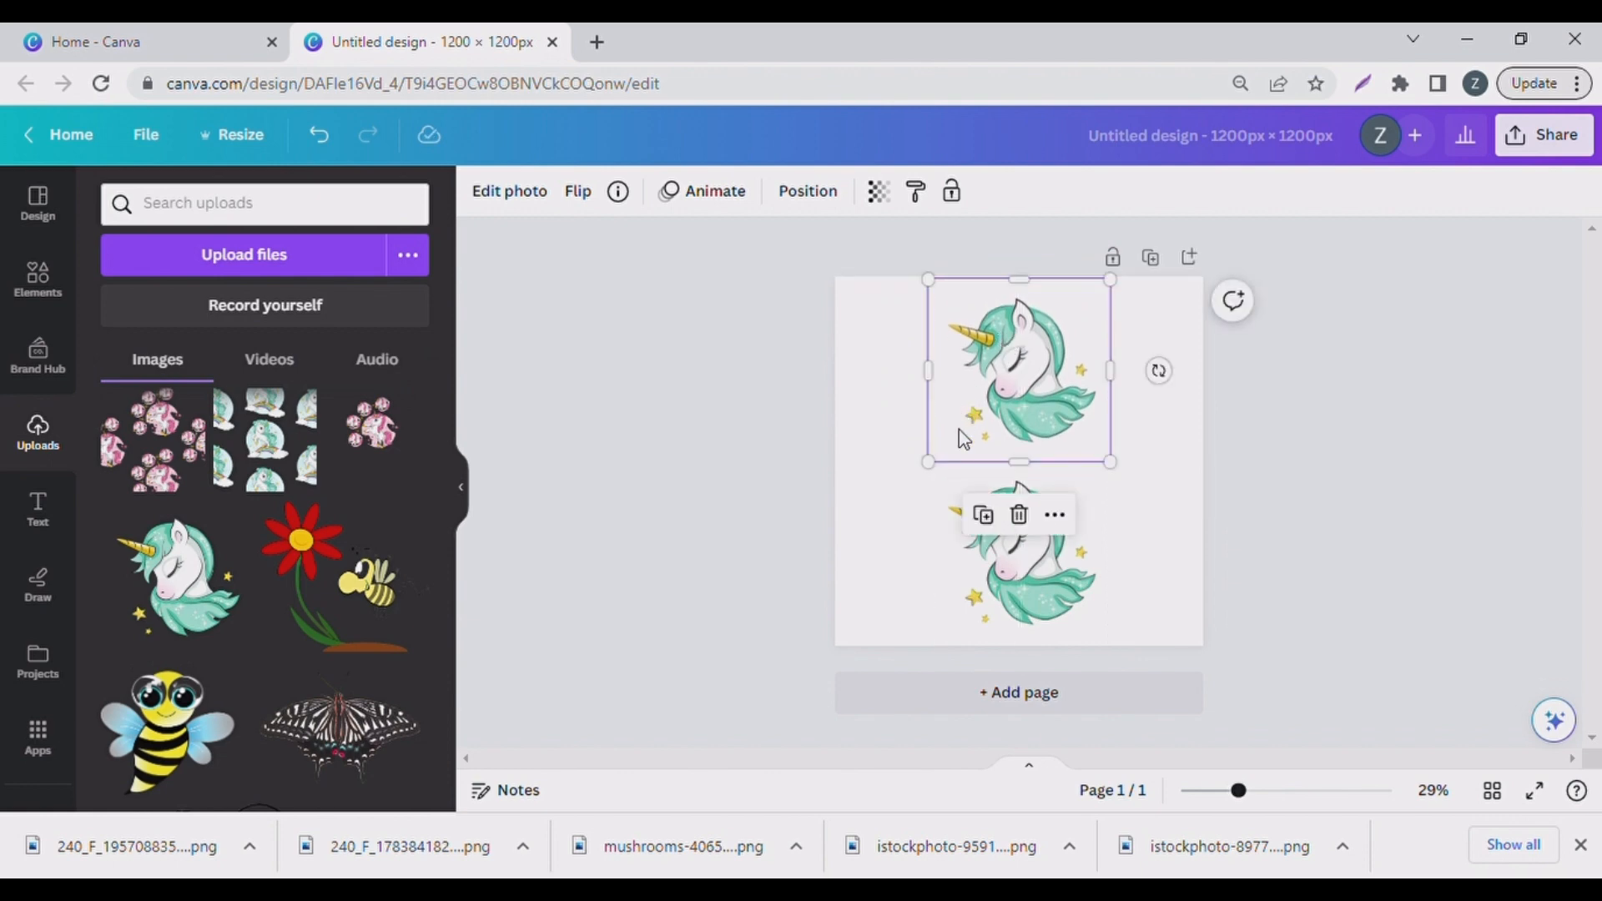
# Duplicate the upper unicorn and place the copy over the page's upper-left corner, partly off the page
pyautogui.click(984, 516)
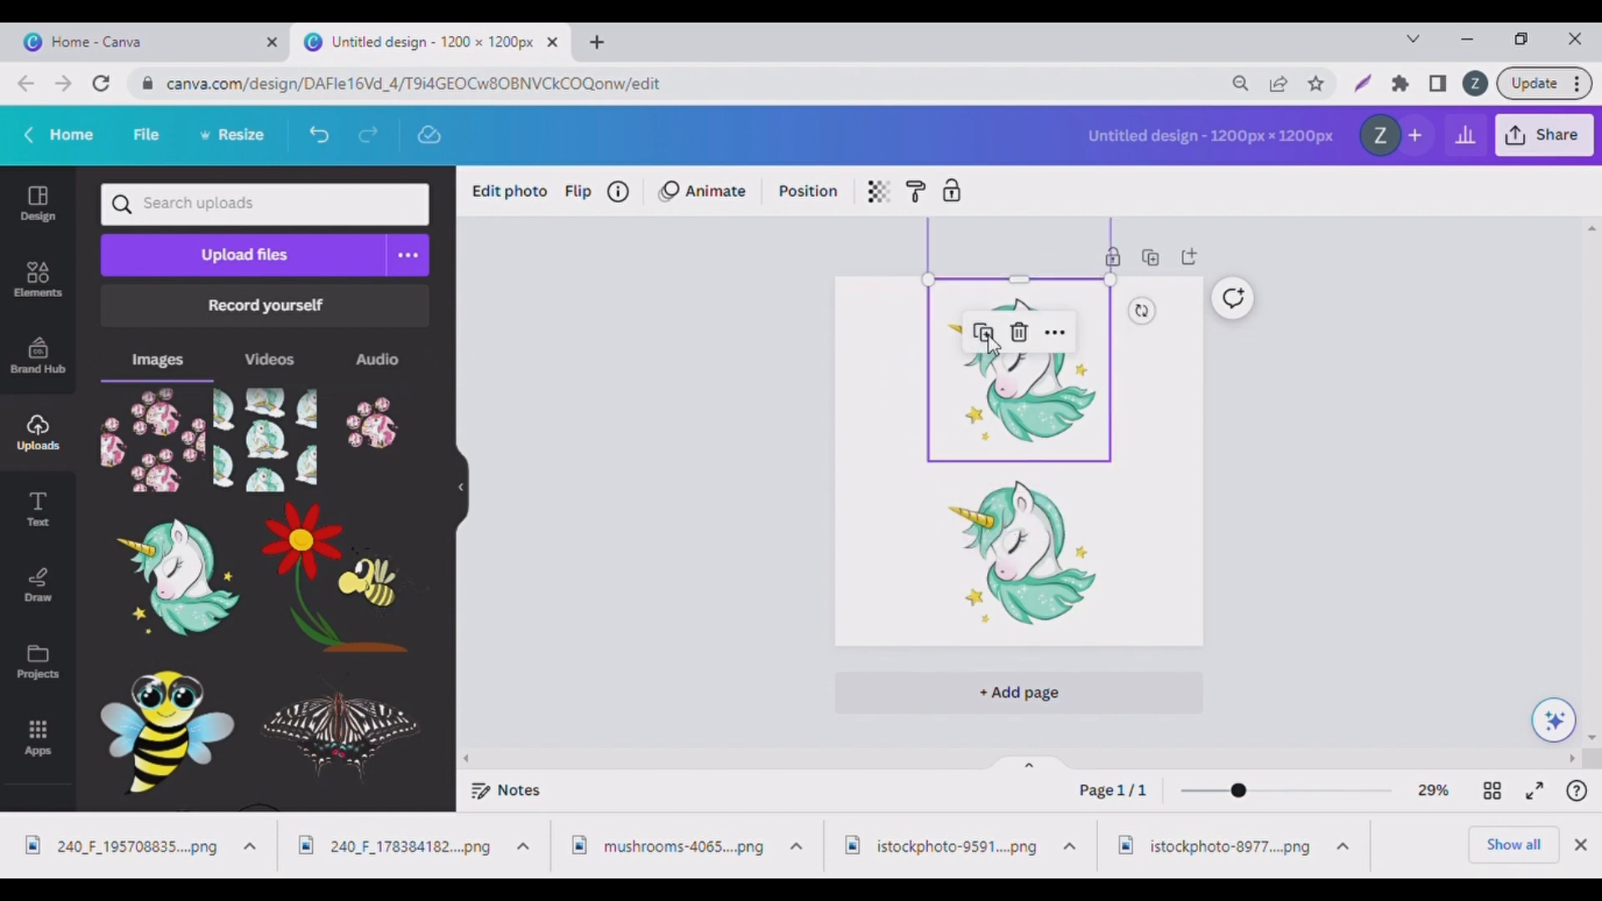
pyautogui.moveTo(986, 253); pyautogui.dragTo(811, 370)
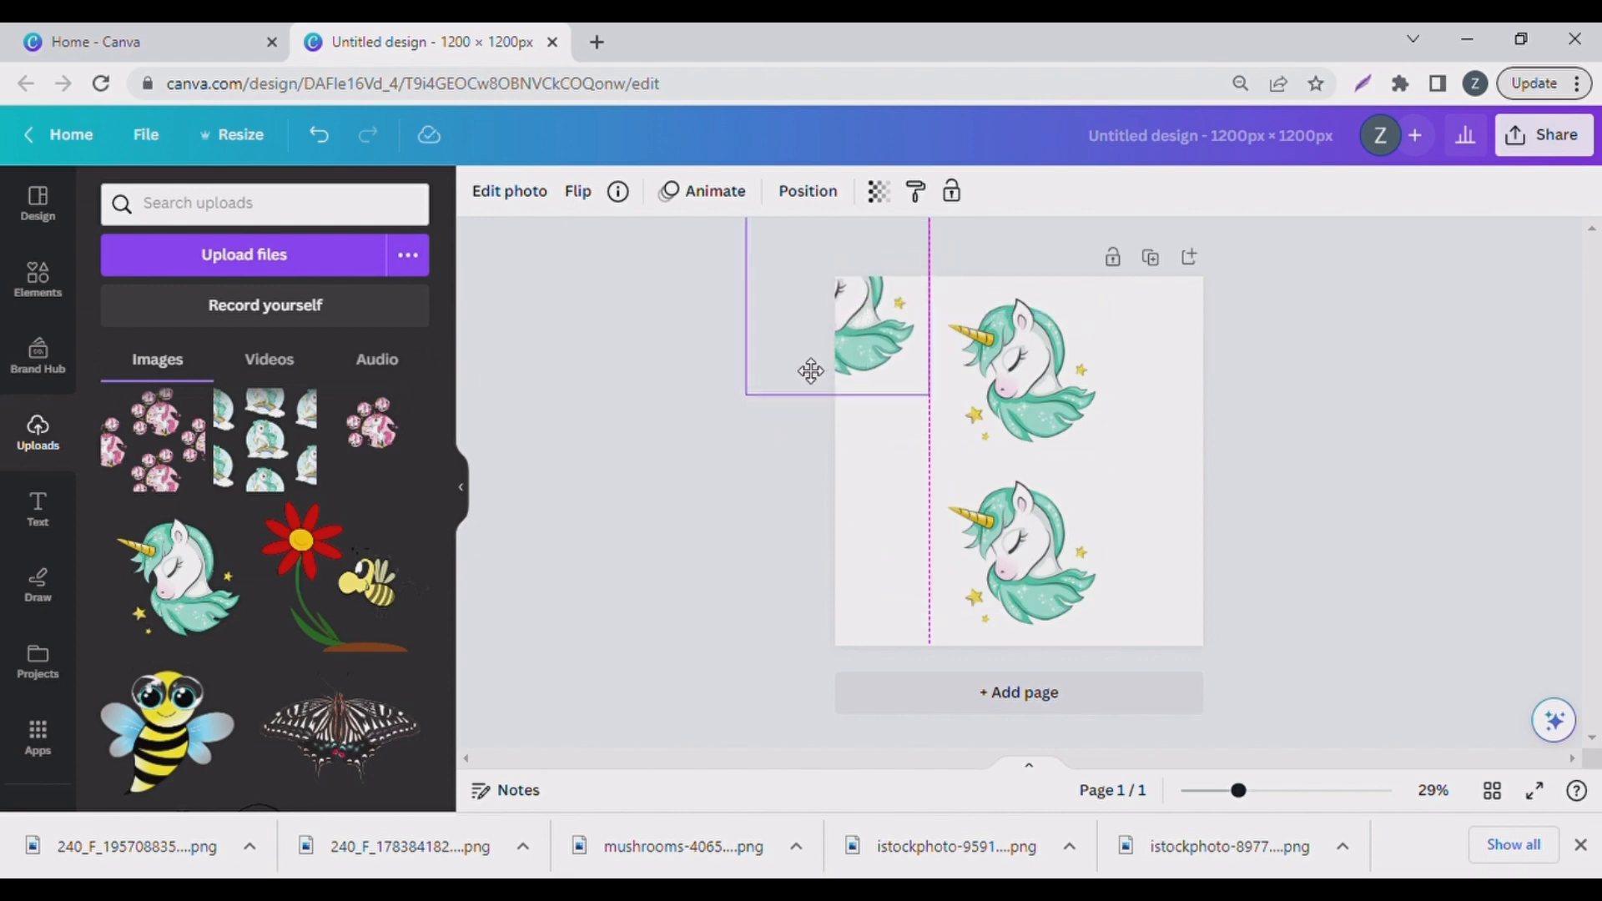
pyautogui.moveTo(810, 371); pyautogui.dragTo(810, 369)
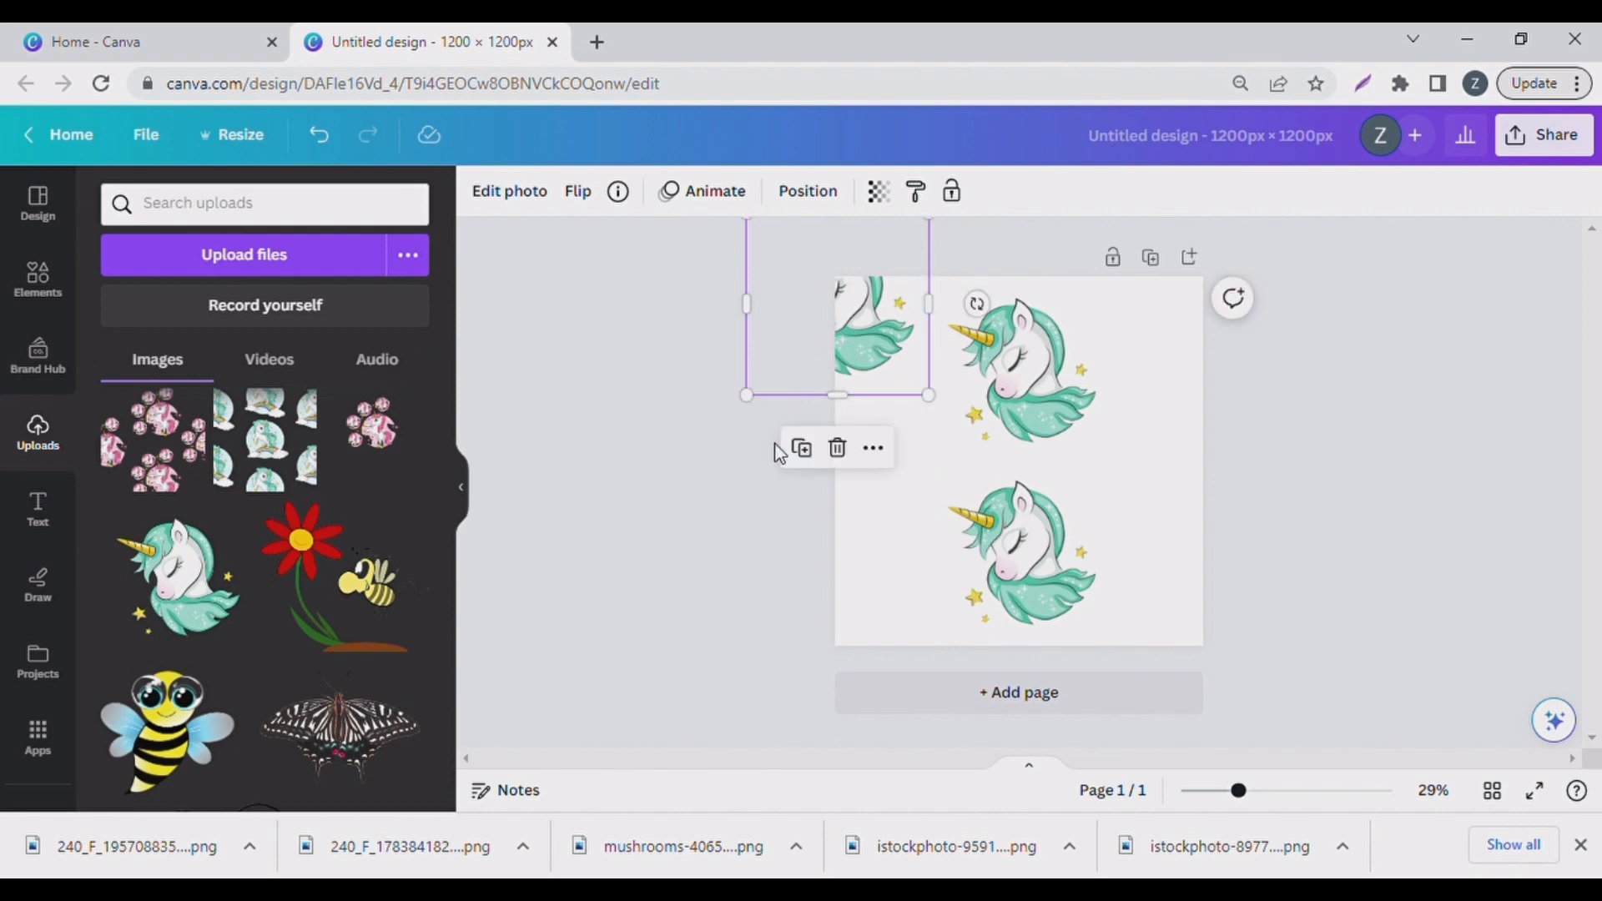
# Add two more unicorn copies, one overlapping the page's lower-right corner and one overlapping its lower-left edge
pyautogui.click(802, 449)
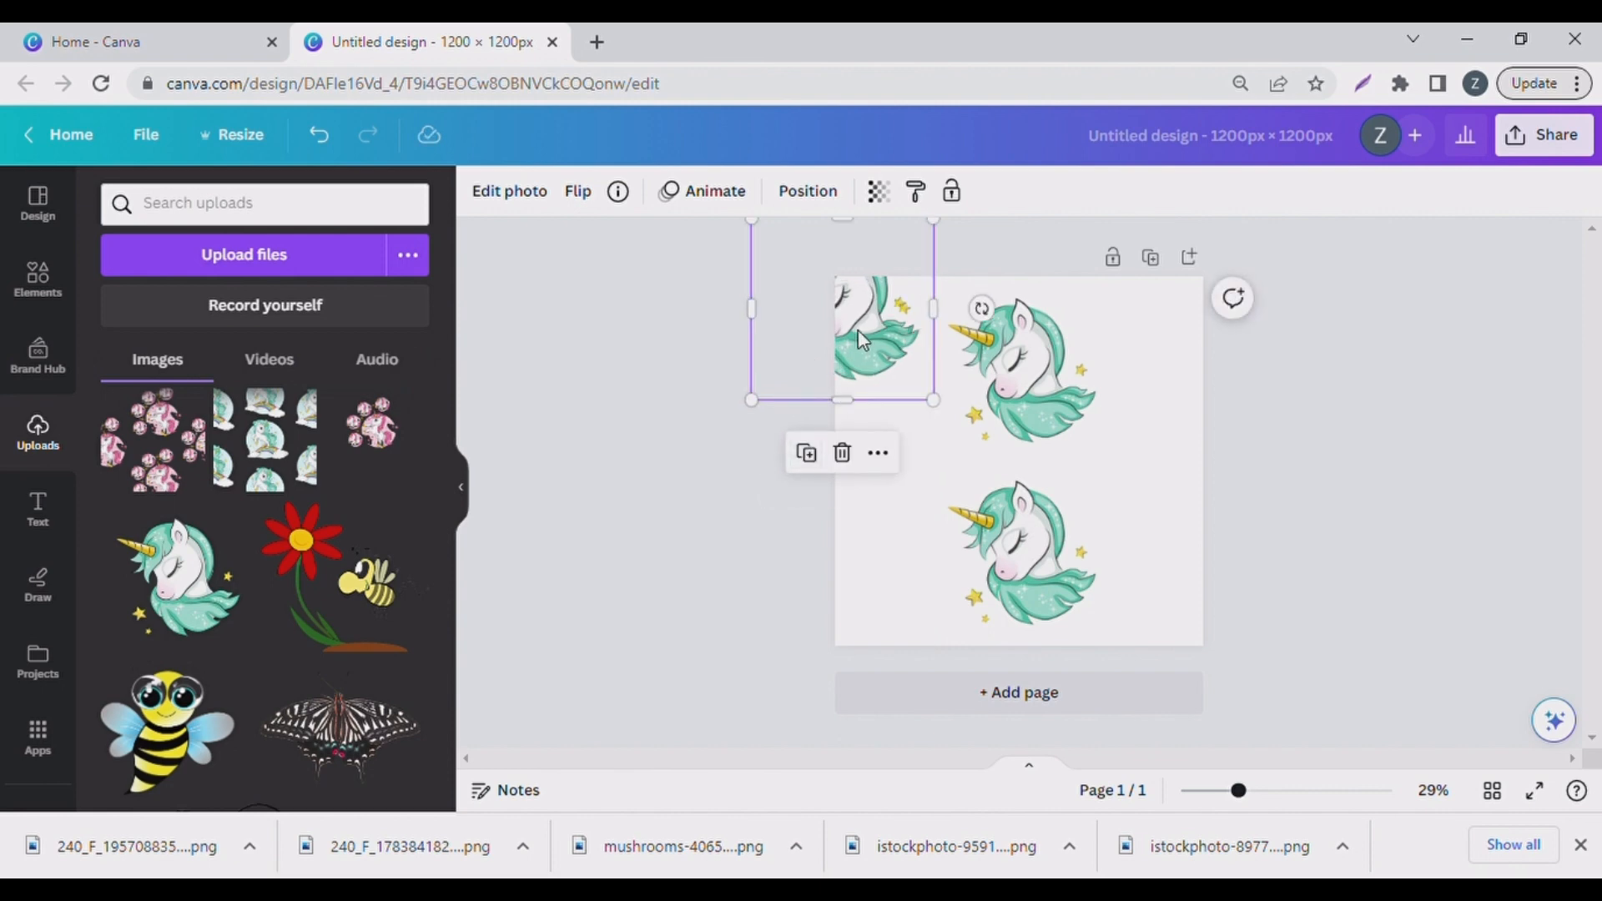
pyautogui.moveTo(859, 332); pyautogui.dragTo(1236, 651)
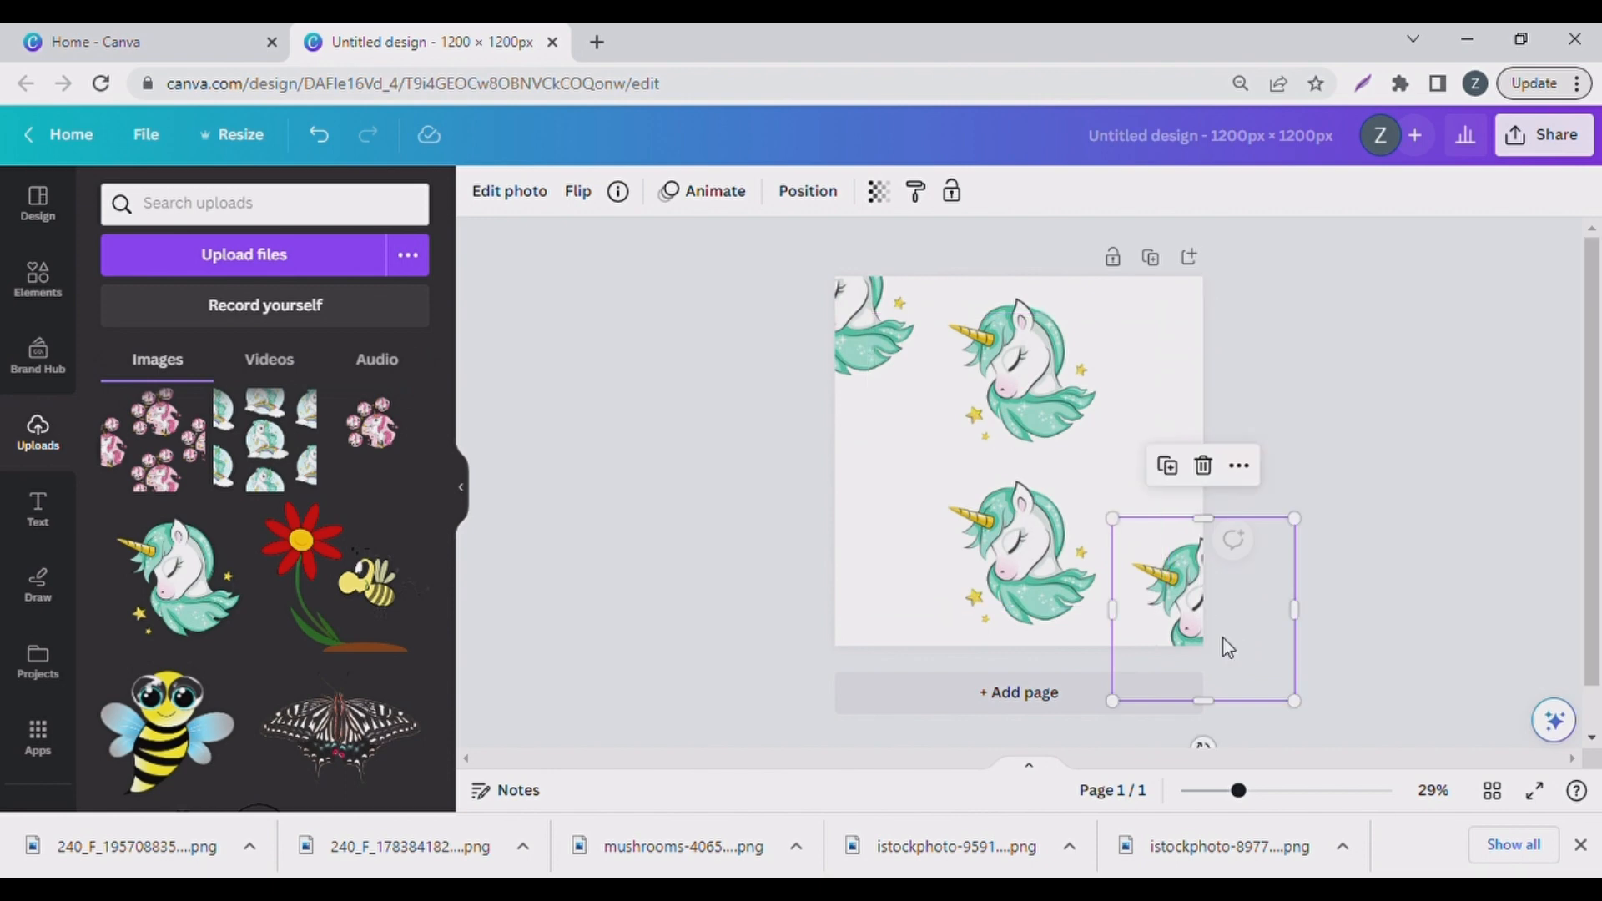
pyautogui.click(1169, 467)
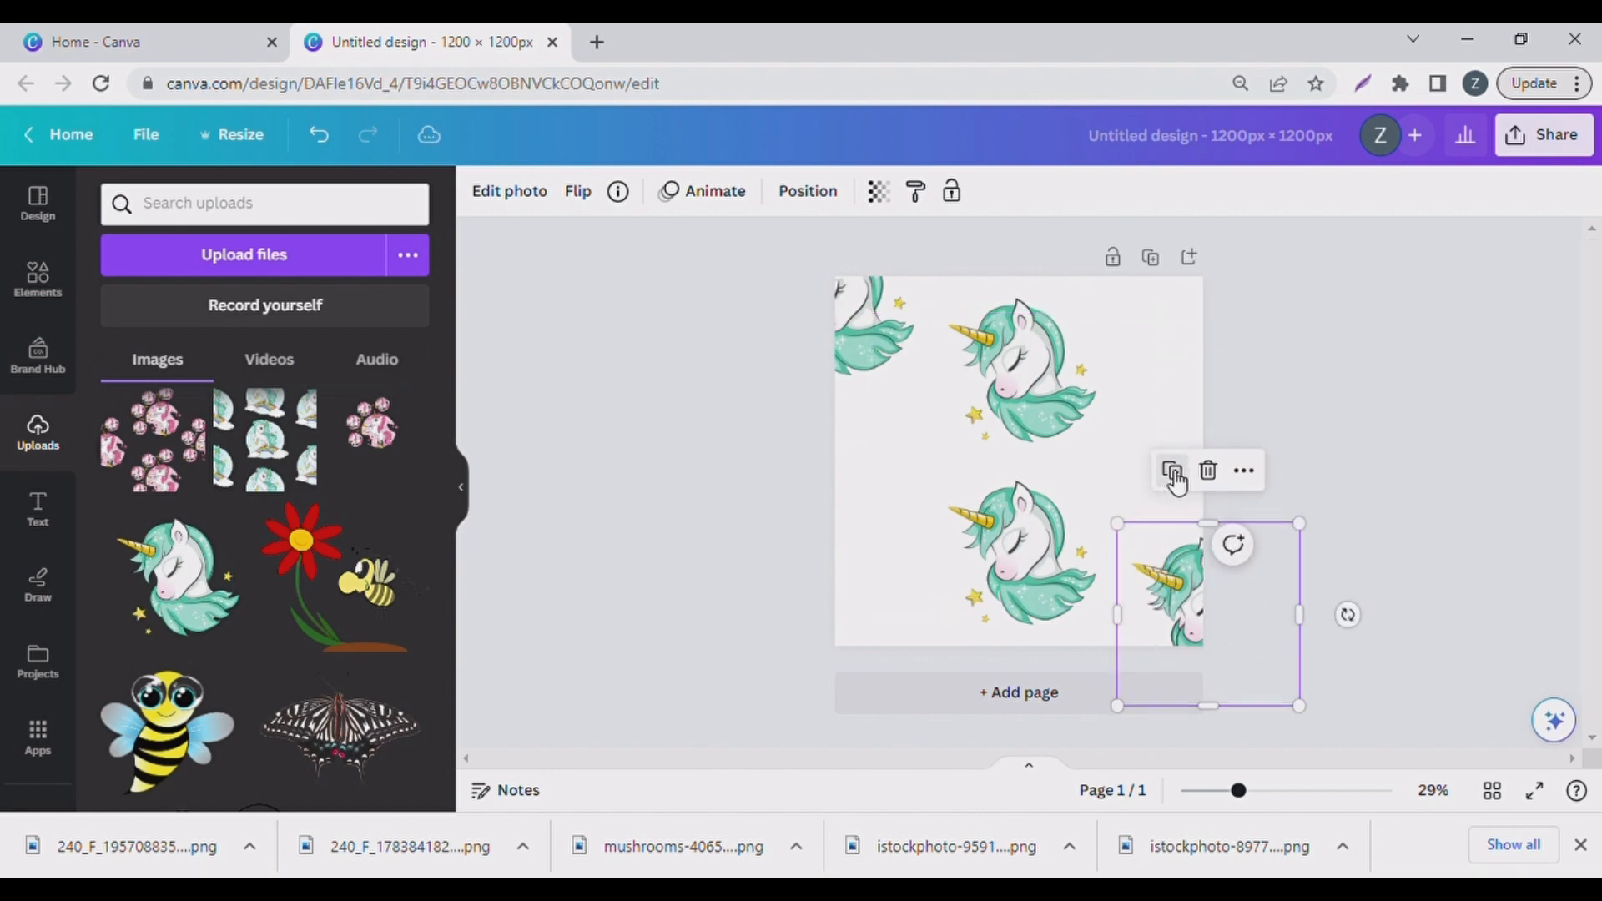
pyautogui.moveTo(1142, 654); pyautogui.dragTo(753, 647)
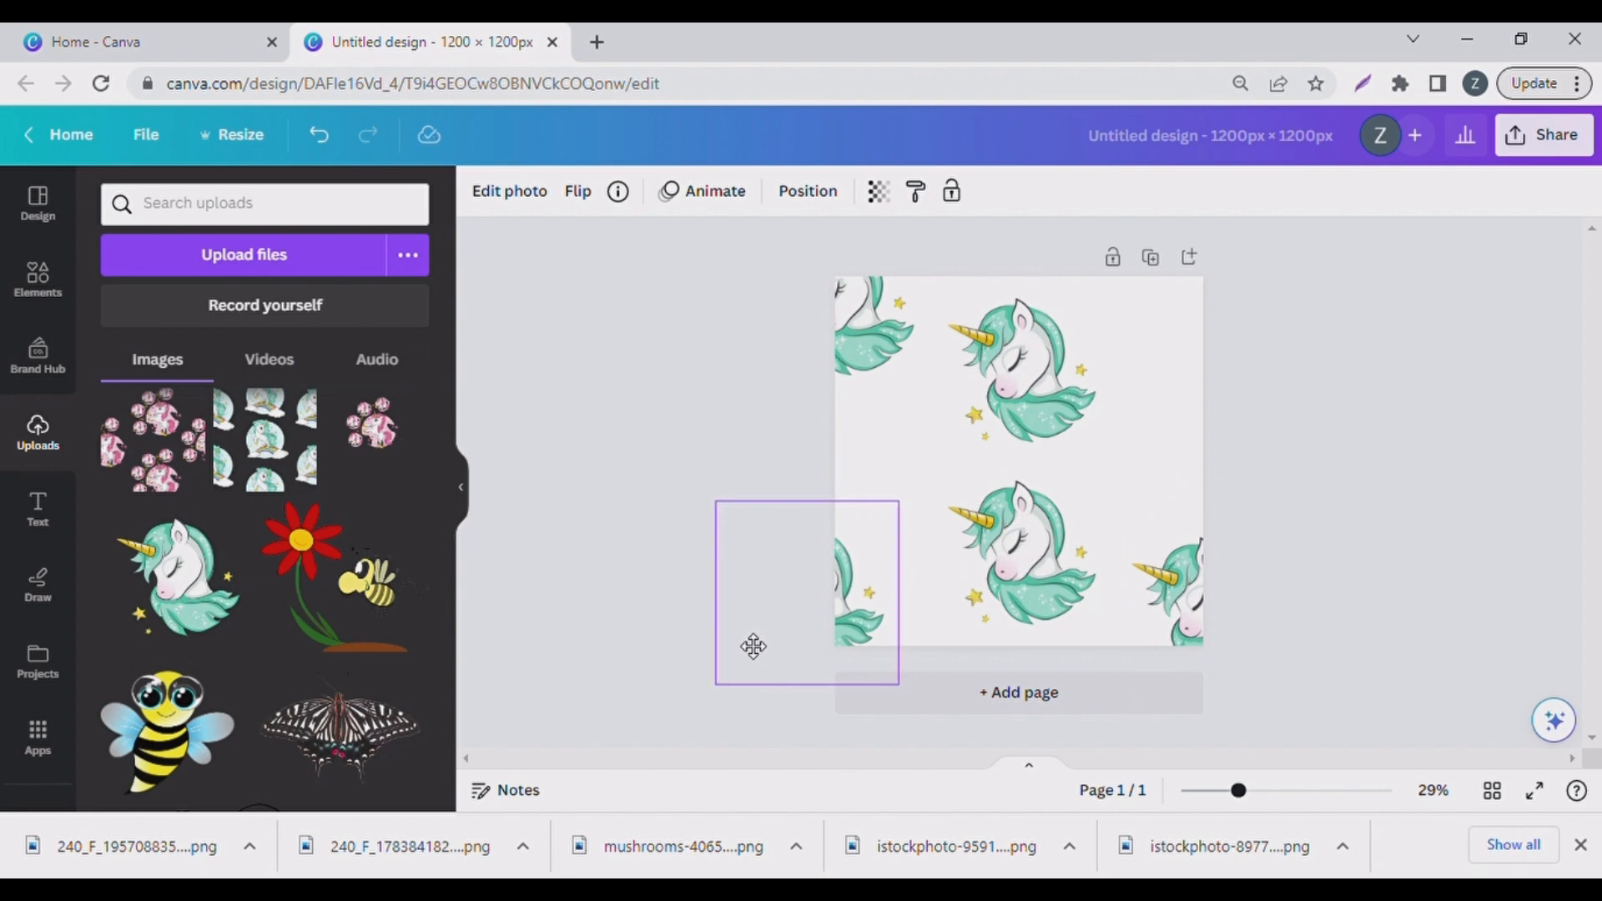
pyautogui.moveTo(753, 647); pyautogui.dragTo(753, 647)
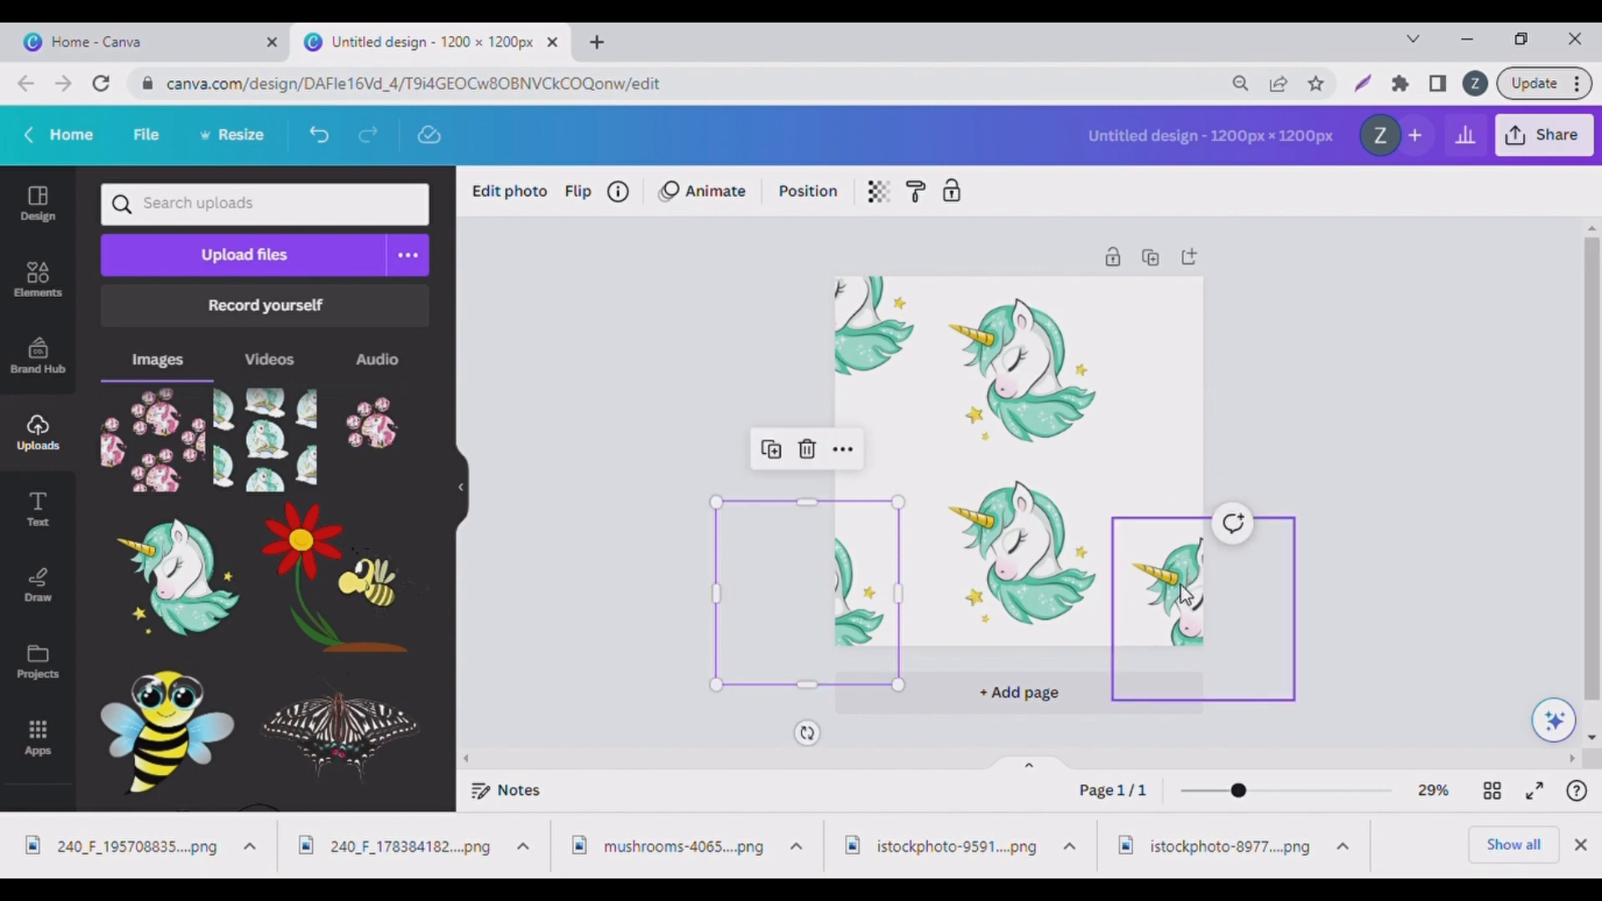
# Move the lower-right unicorn to the page's upper-right corner and place a duplicate of the lower-left unicorn at the lower-right edge
pyautogui.moveTo(1185, 594); pyautogui.dragTo(1197, 323)
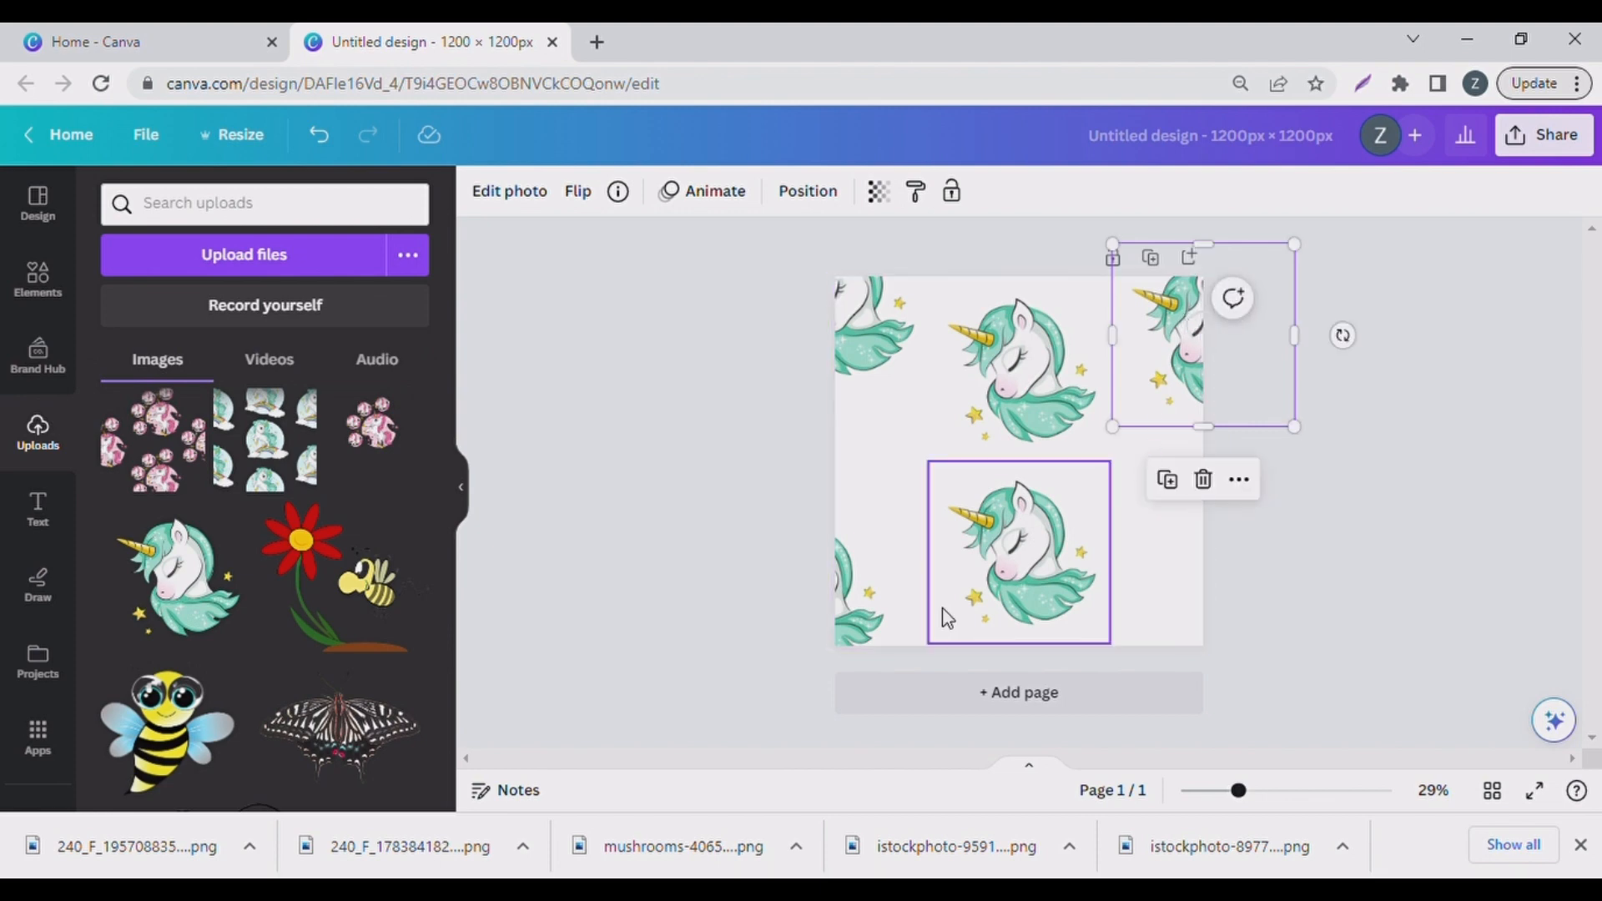
pyautogui.click(868, 626)
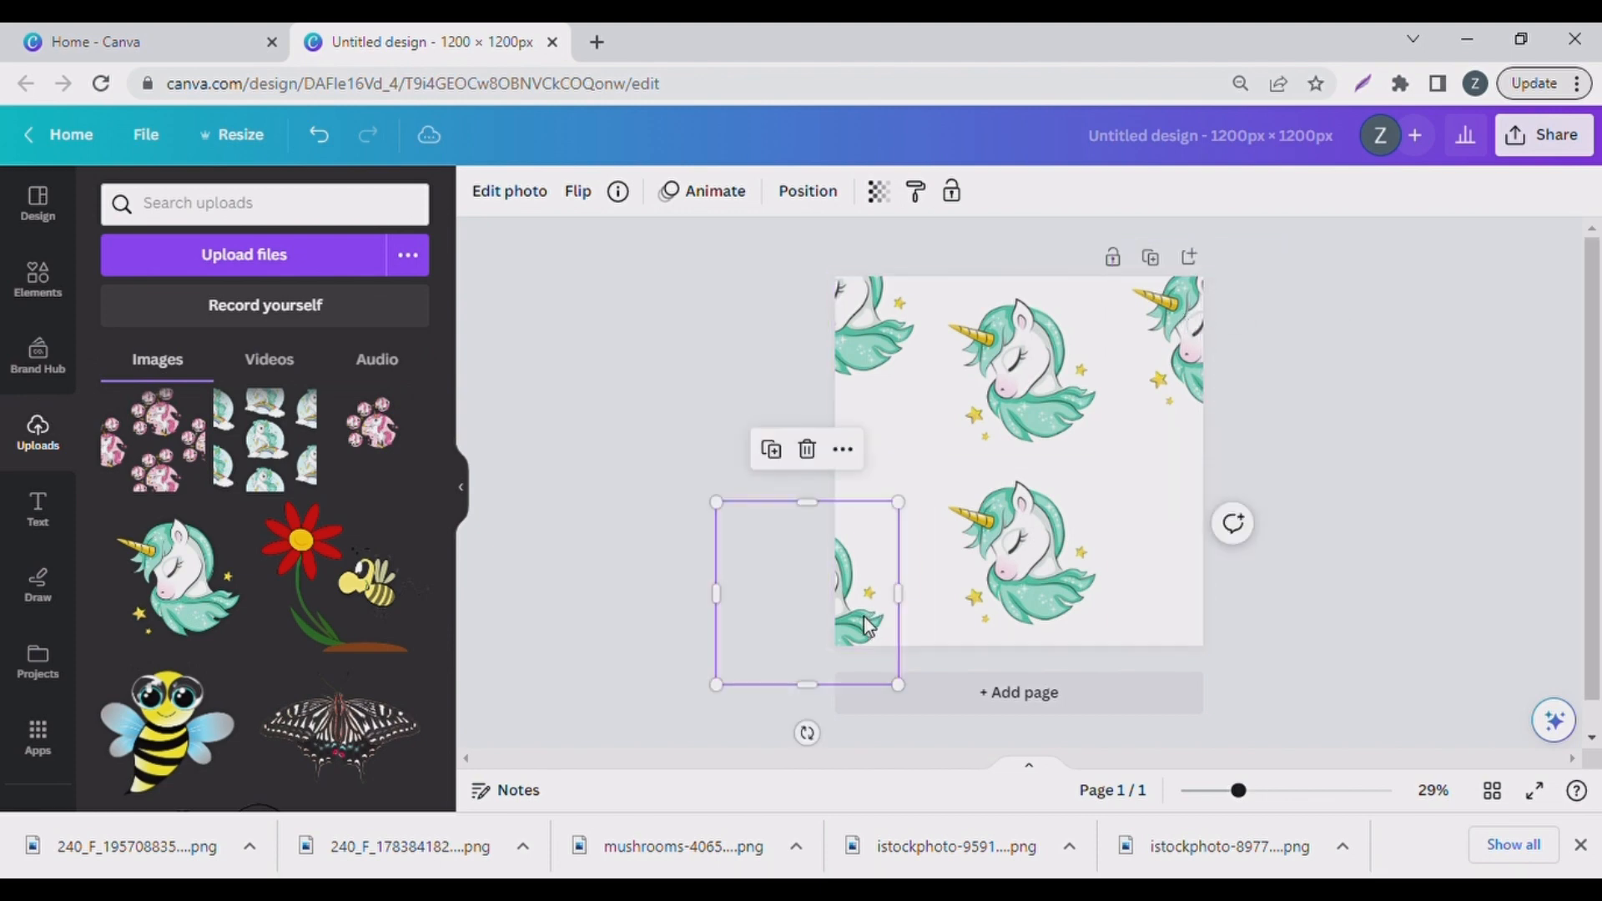
pyautogui.click(778, 454)
pyautogui.moveTo(824, 603); pyautogui.dragTo(1233, 610)
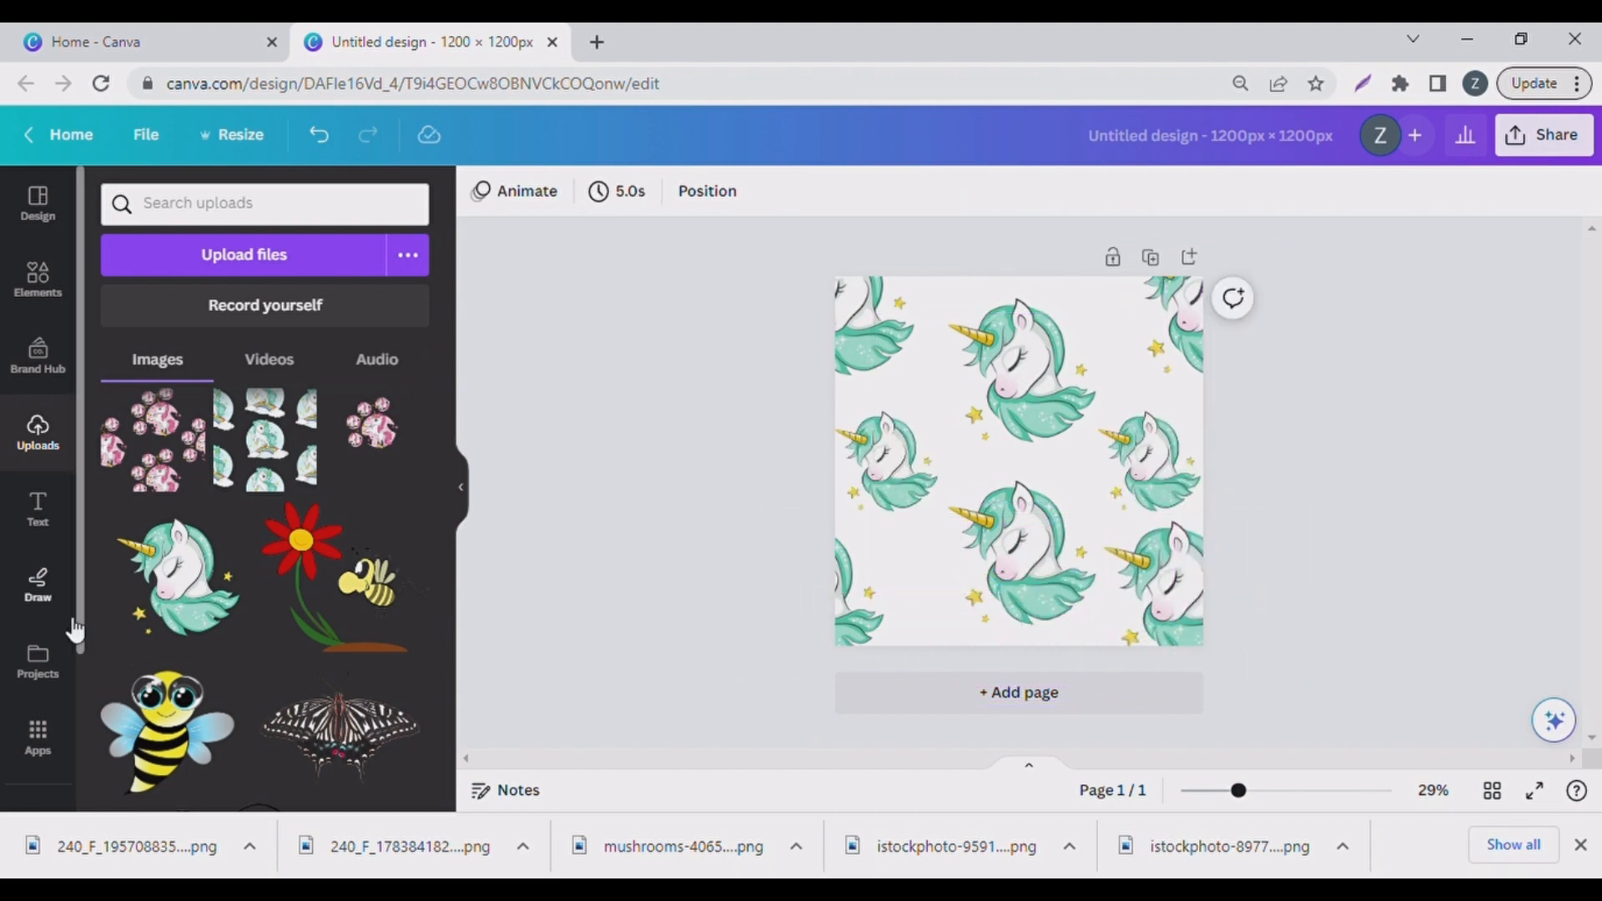
# Search the elements for "star" and add the yellow graphic of three four-pointed stars to the page
pyautogui.click(43, 284)
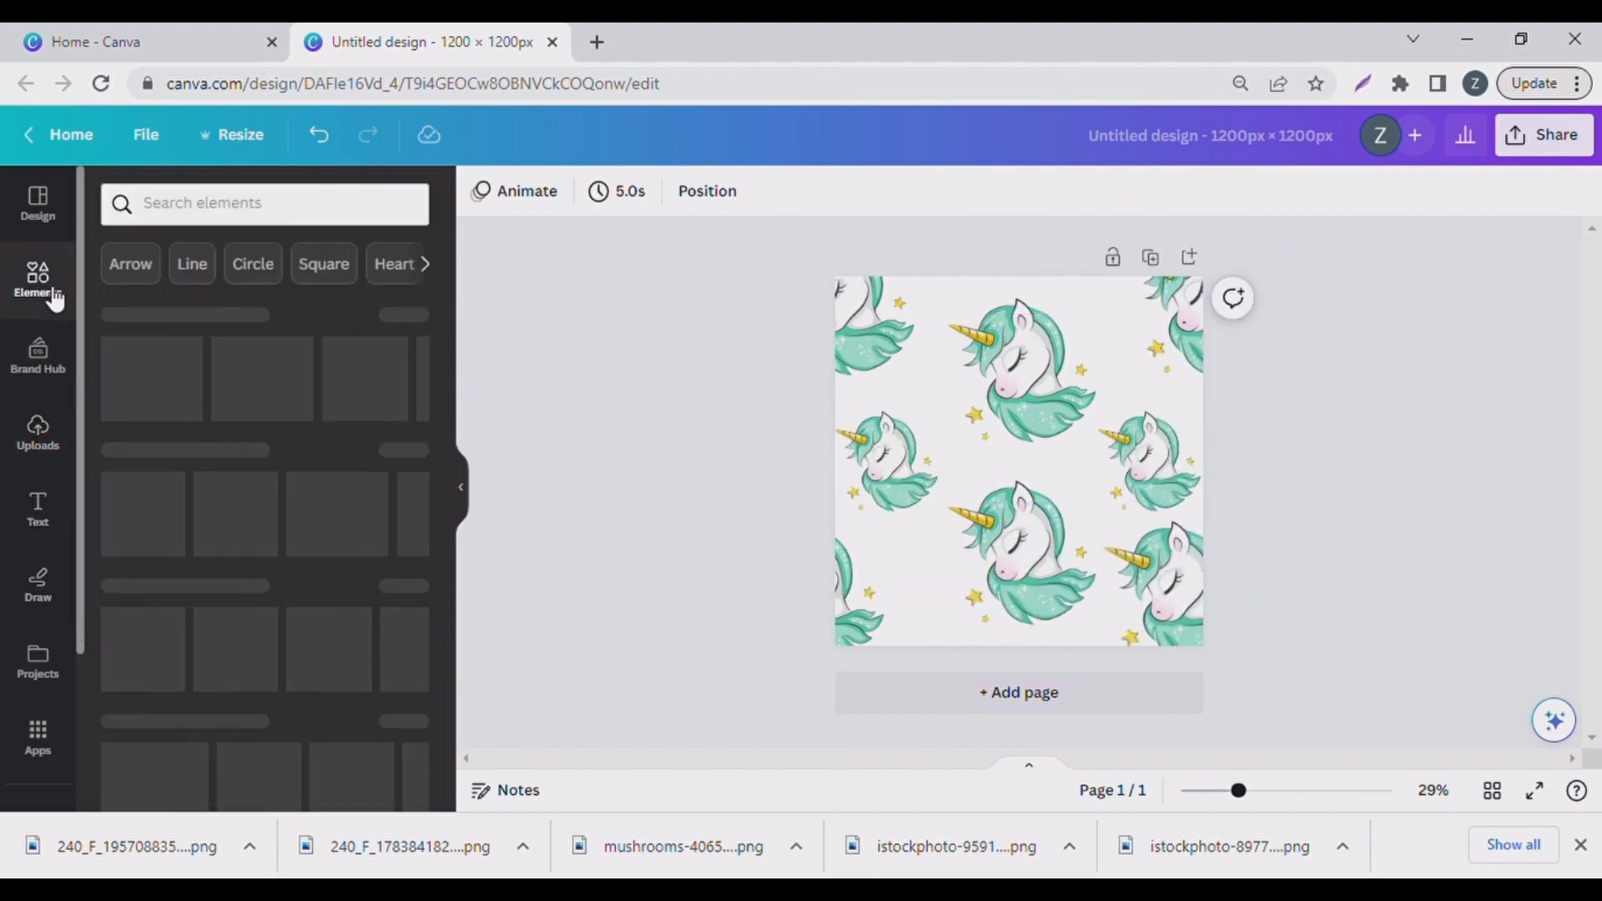
pyautogui.click(245, 209)
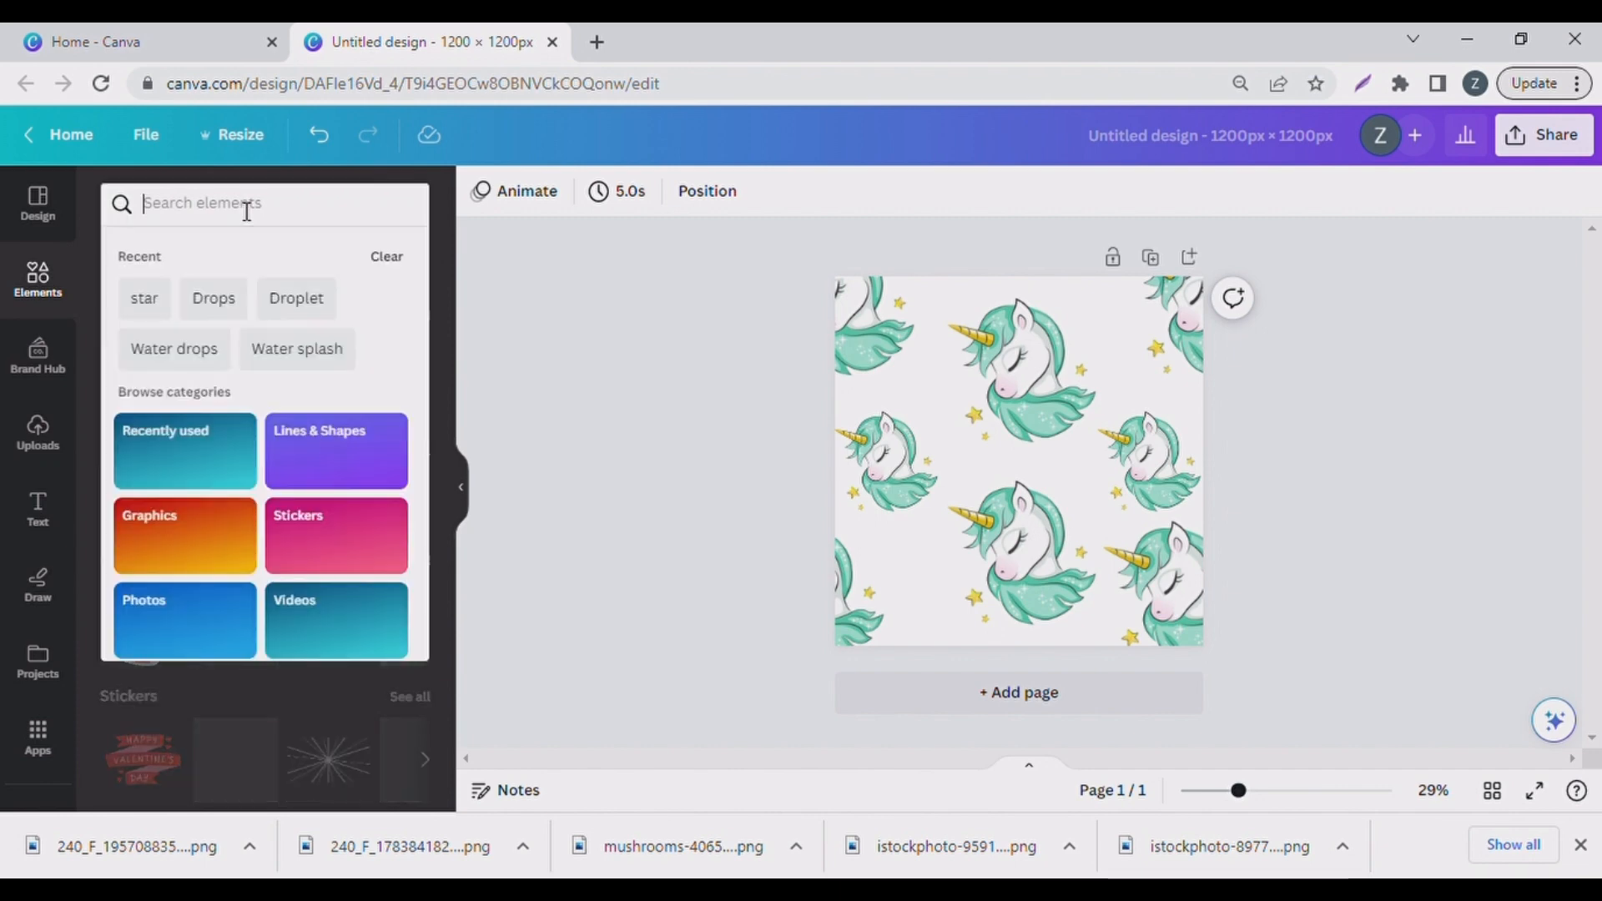
pyautogui.write('sta')
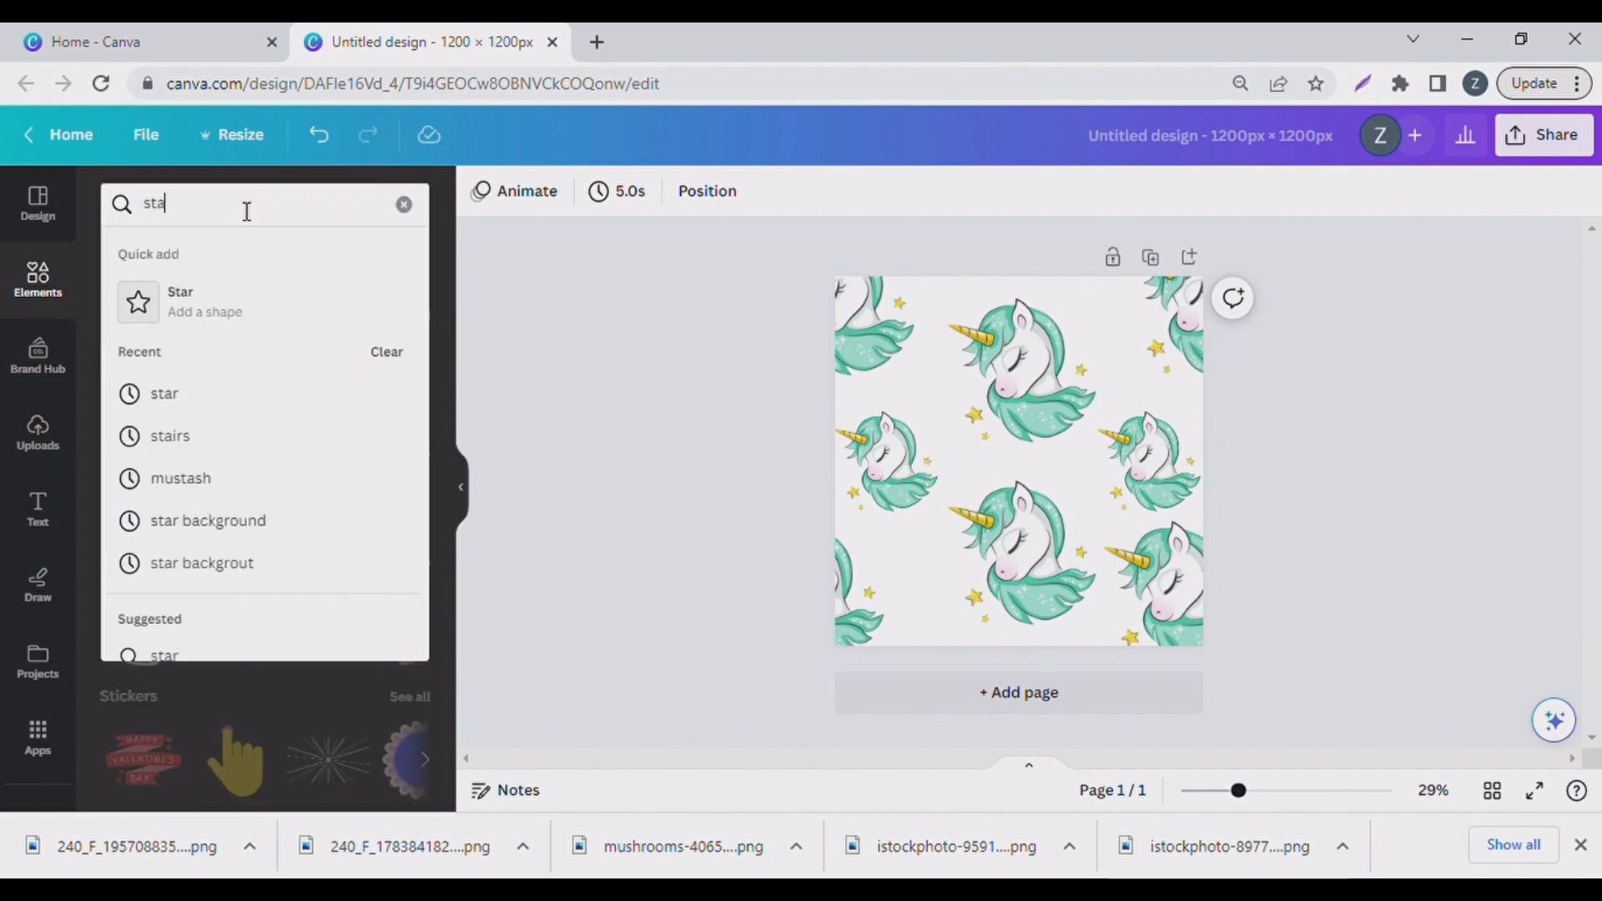
pyautogui.click(182, 439)
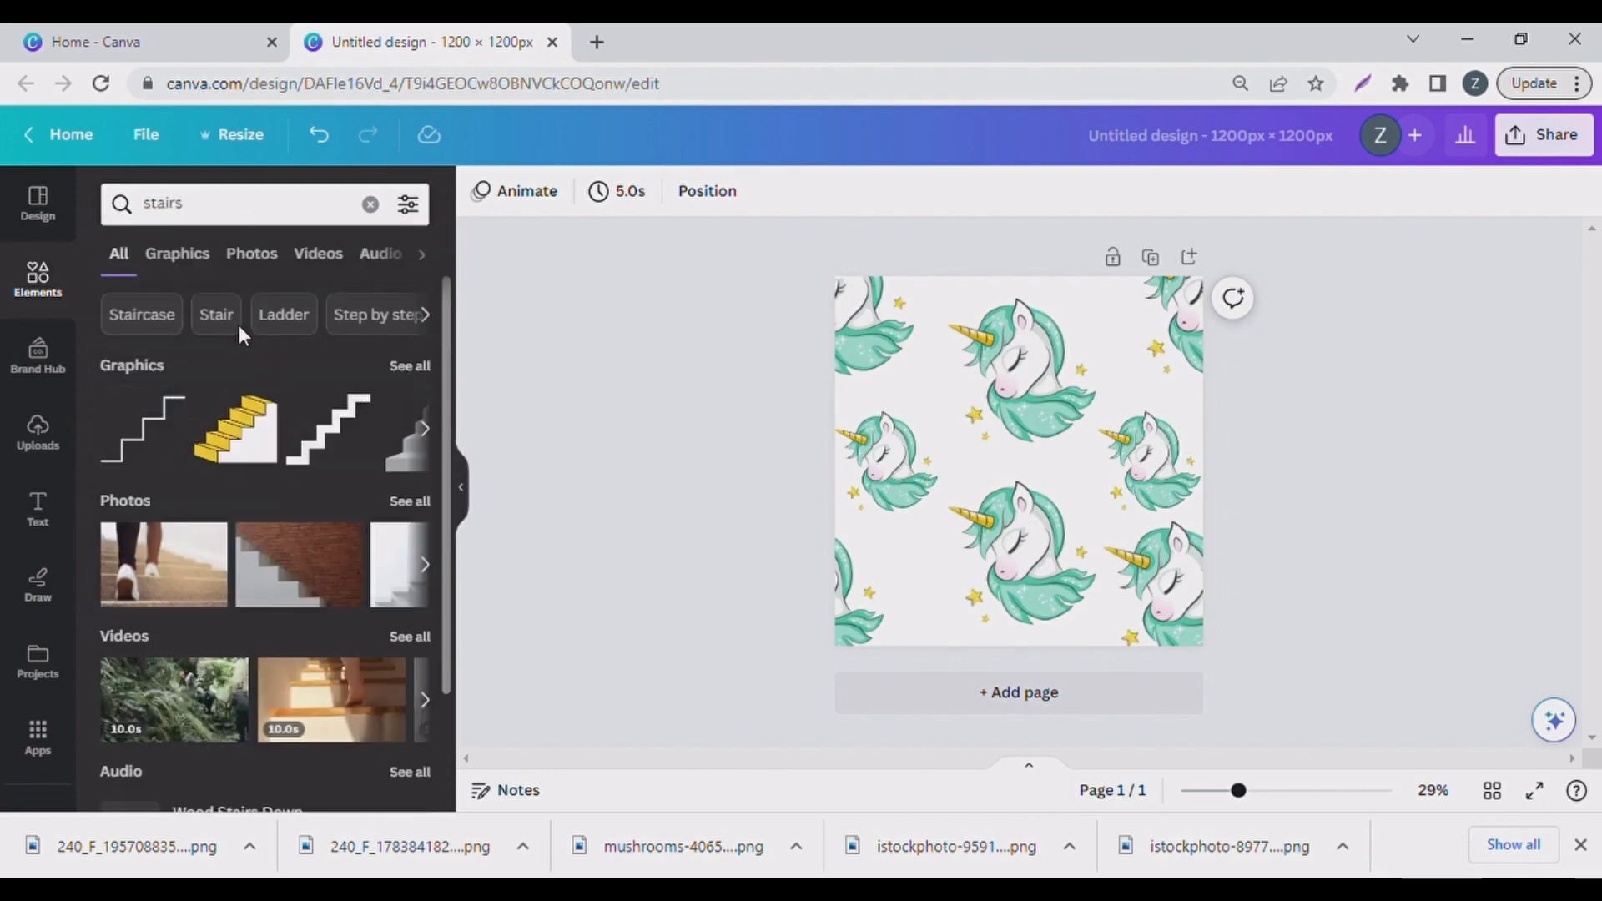
pyautogui.click(225, 208)
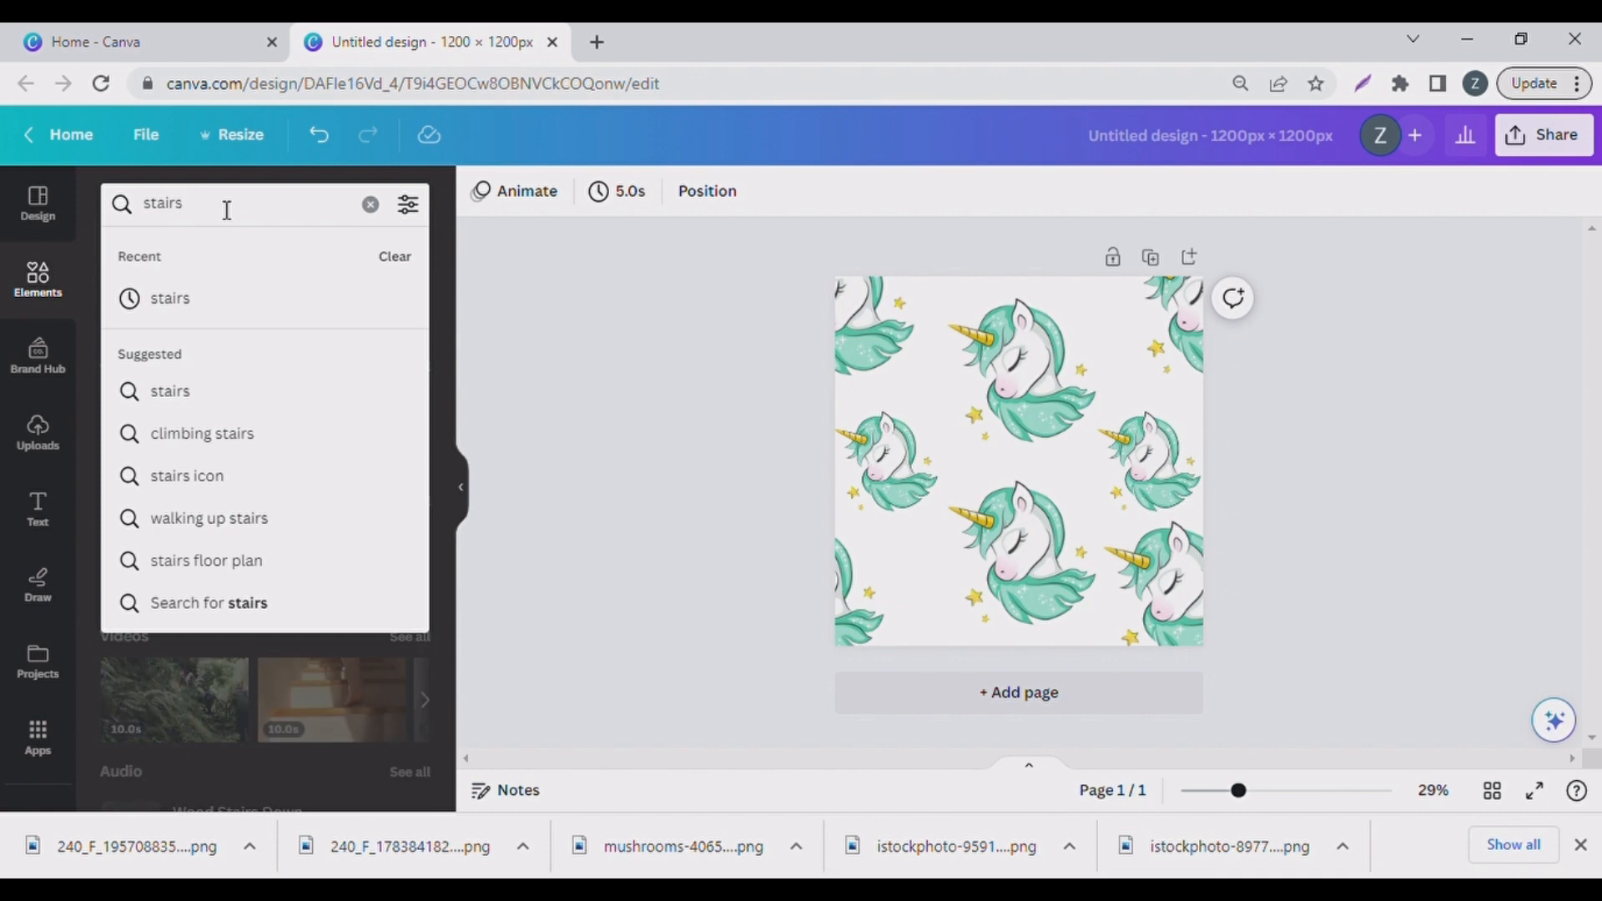
pyautogui.press('BackSpace')
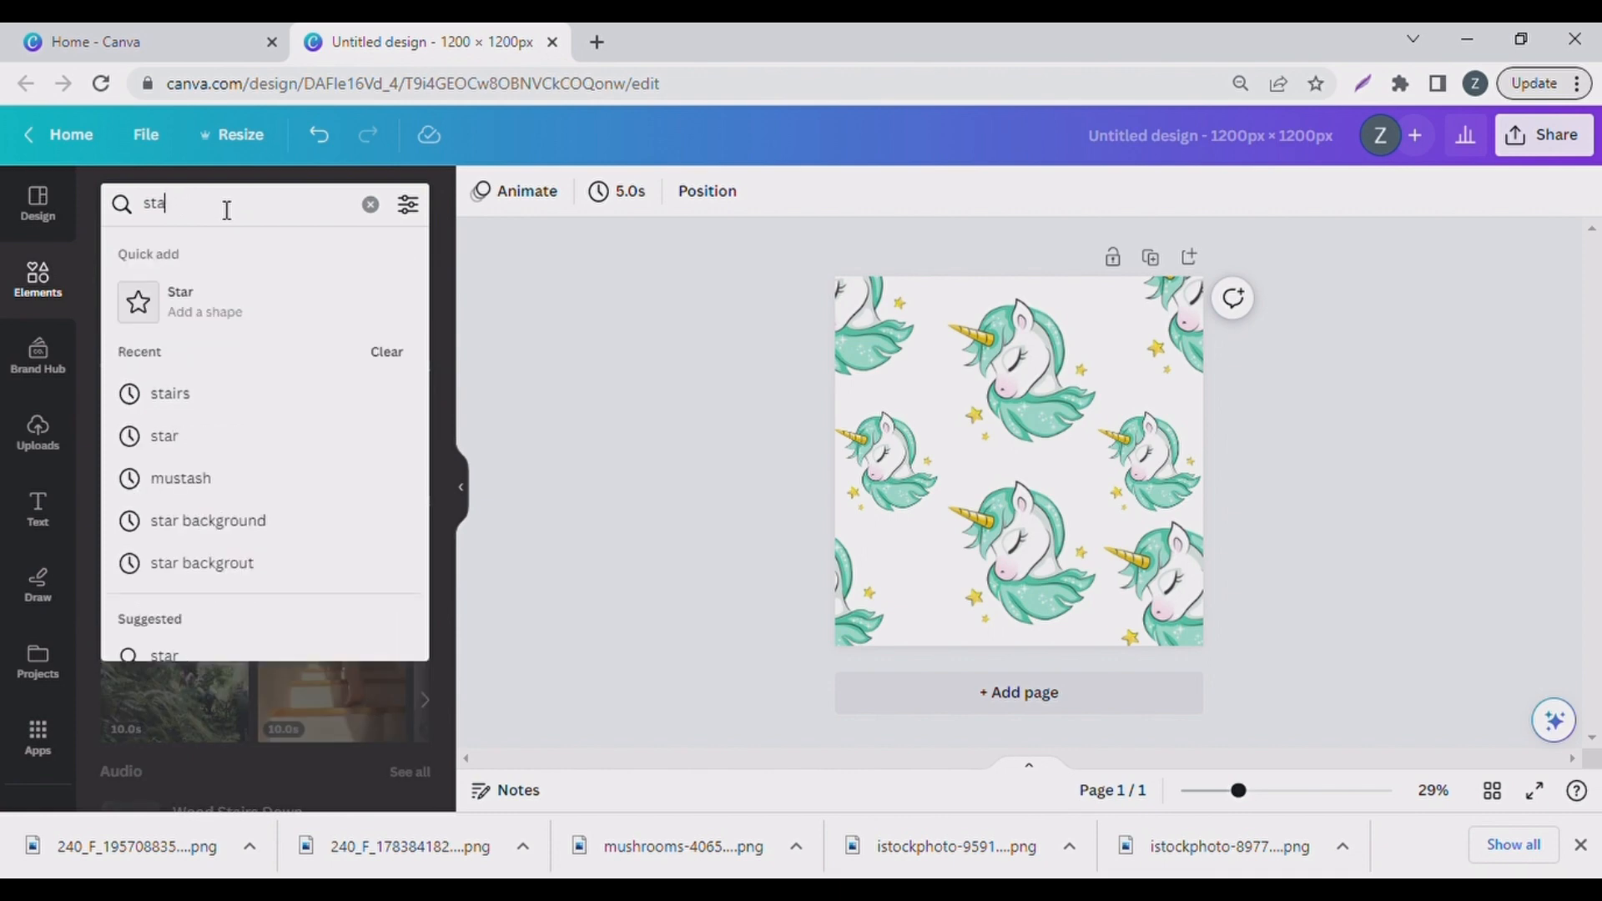
pyautogui.write('r')
pyautogui.press('Return')
pyautogui.click(336, 551)
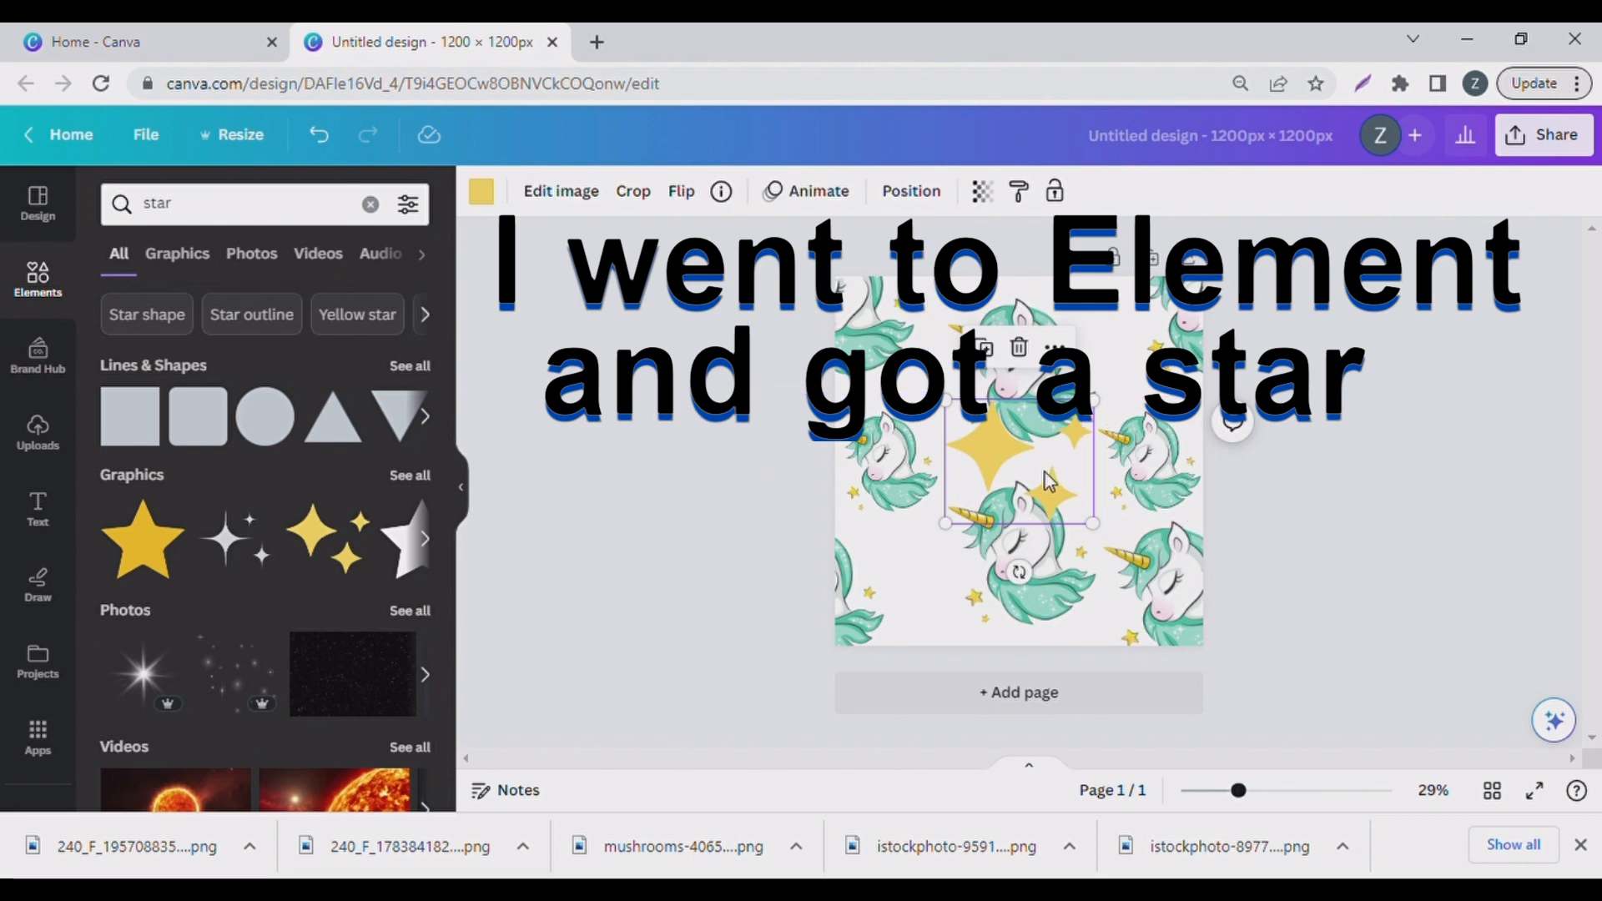
# Shrink the star graphic and place it in the gap between the upper-left unicorn and the small unicorn on the left edge
pyautogui.moveTo(1050, 483); pyautogui.dragTo(940, 395)
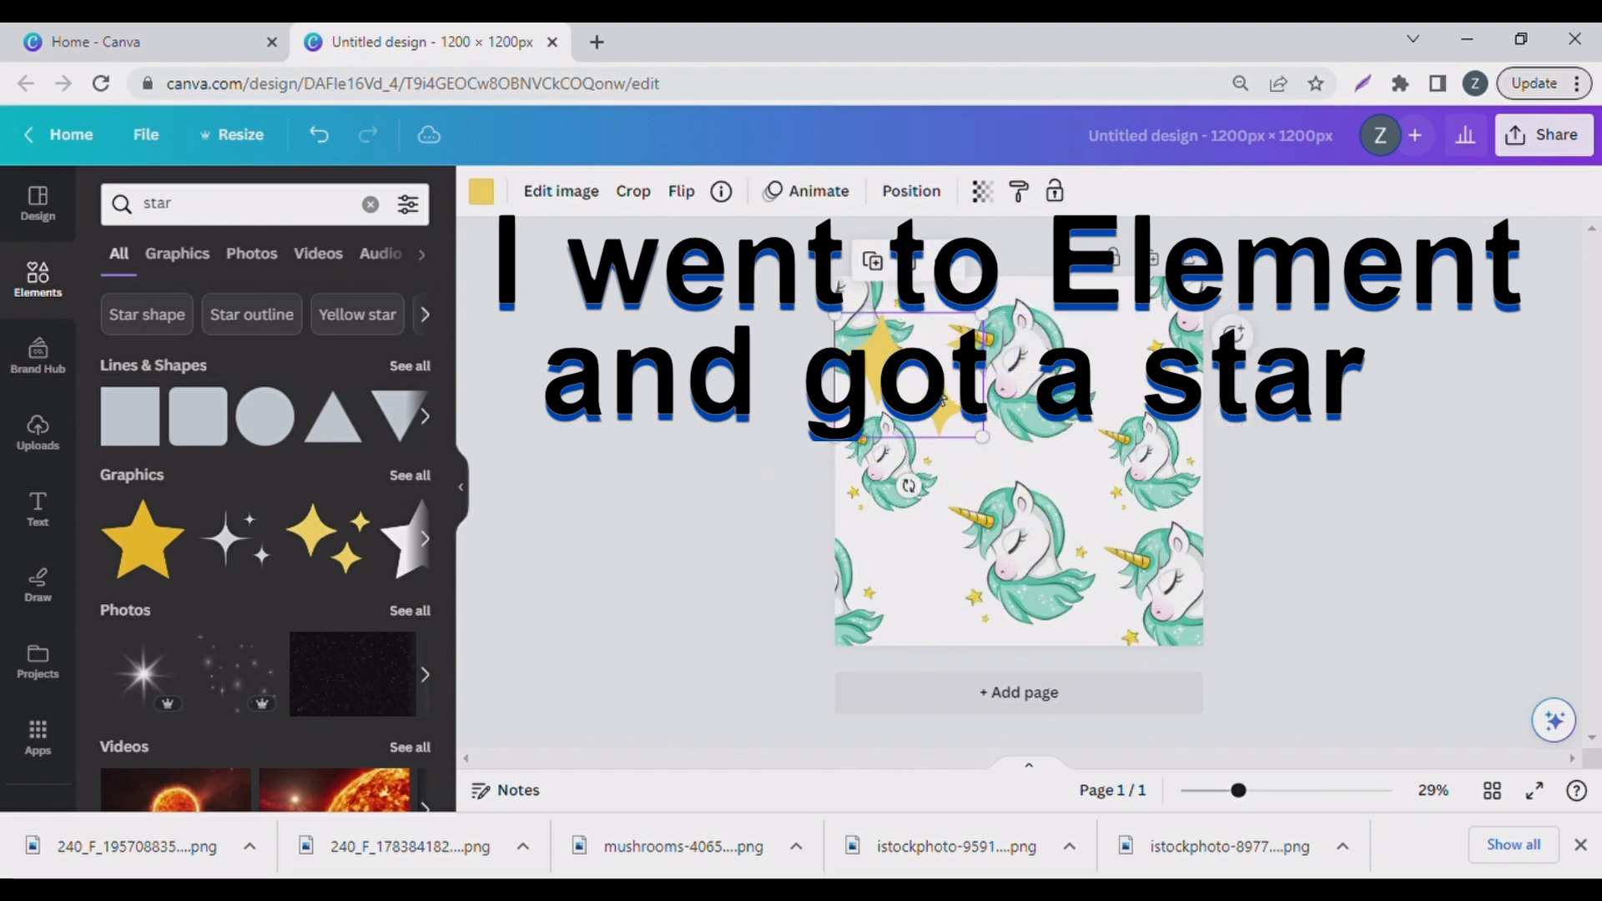
pyautogui.moveTo(995, 328); pyautogui.dragTo(929, 401)
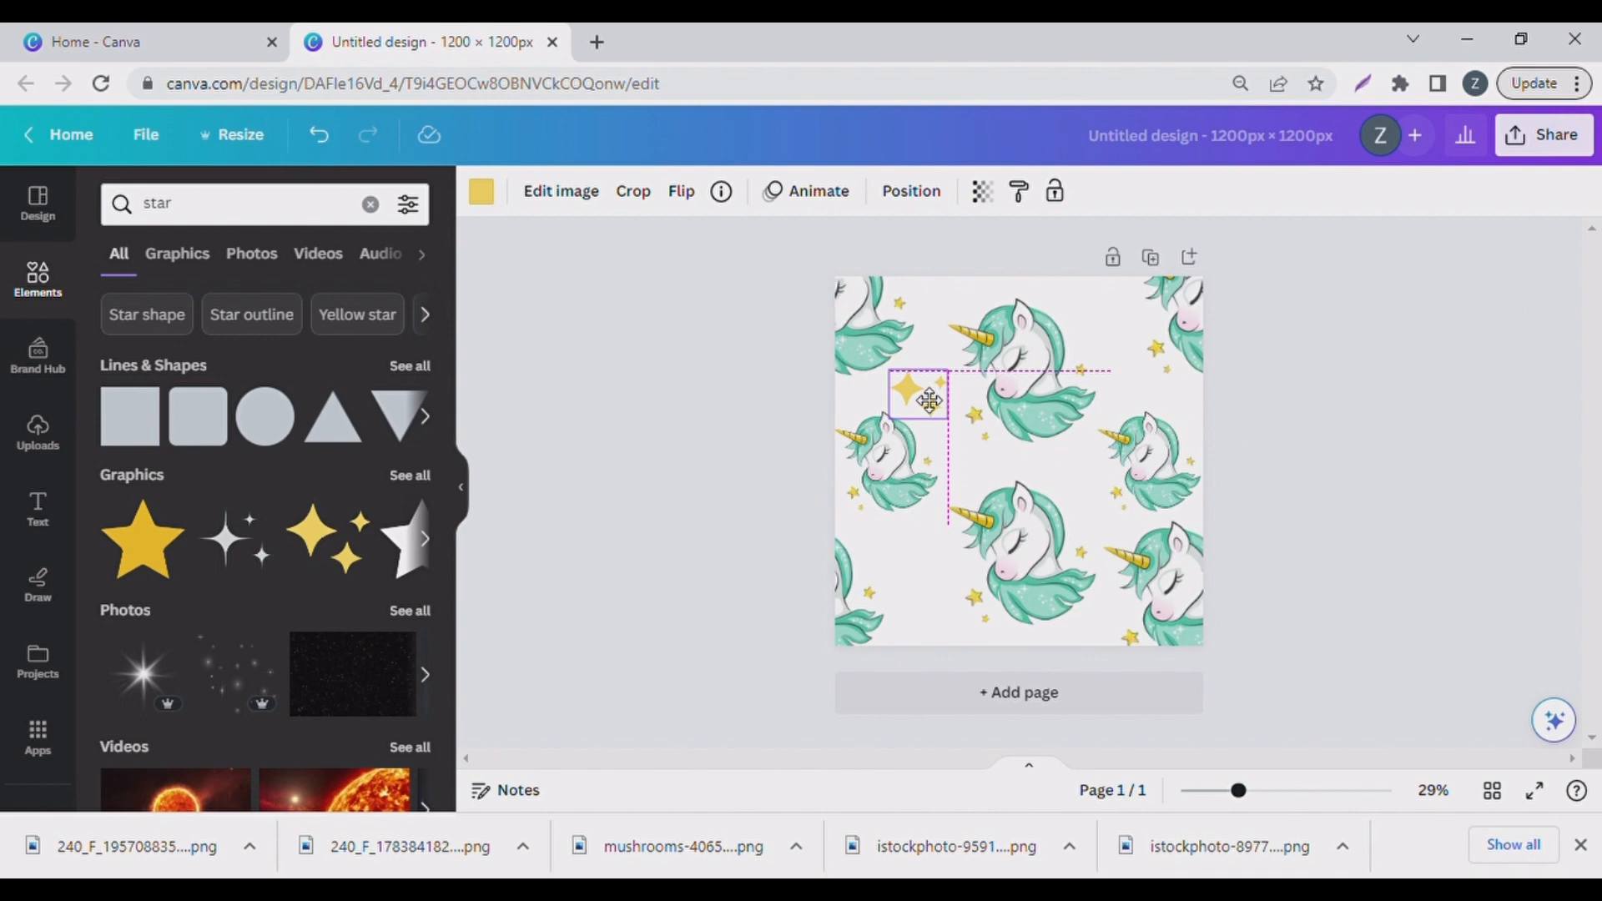
pyautogui.moveTo(929, 401); pyautogui.dragTo(931, 395)
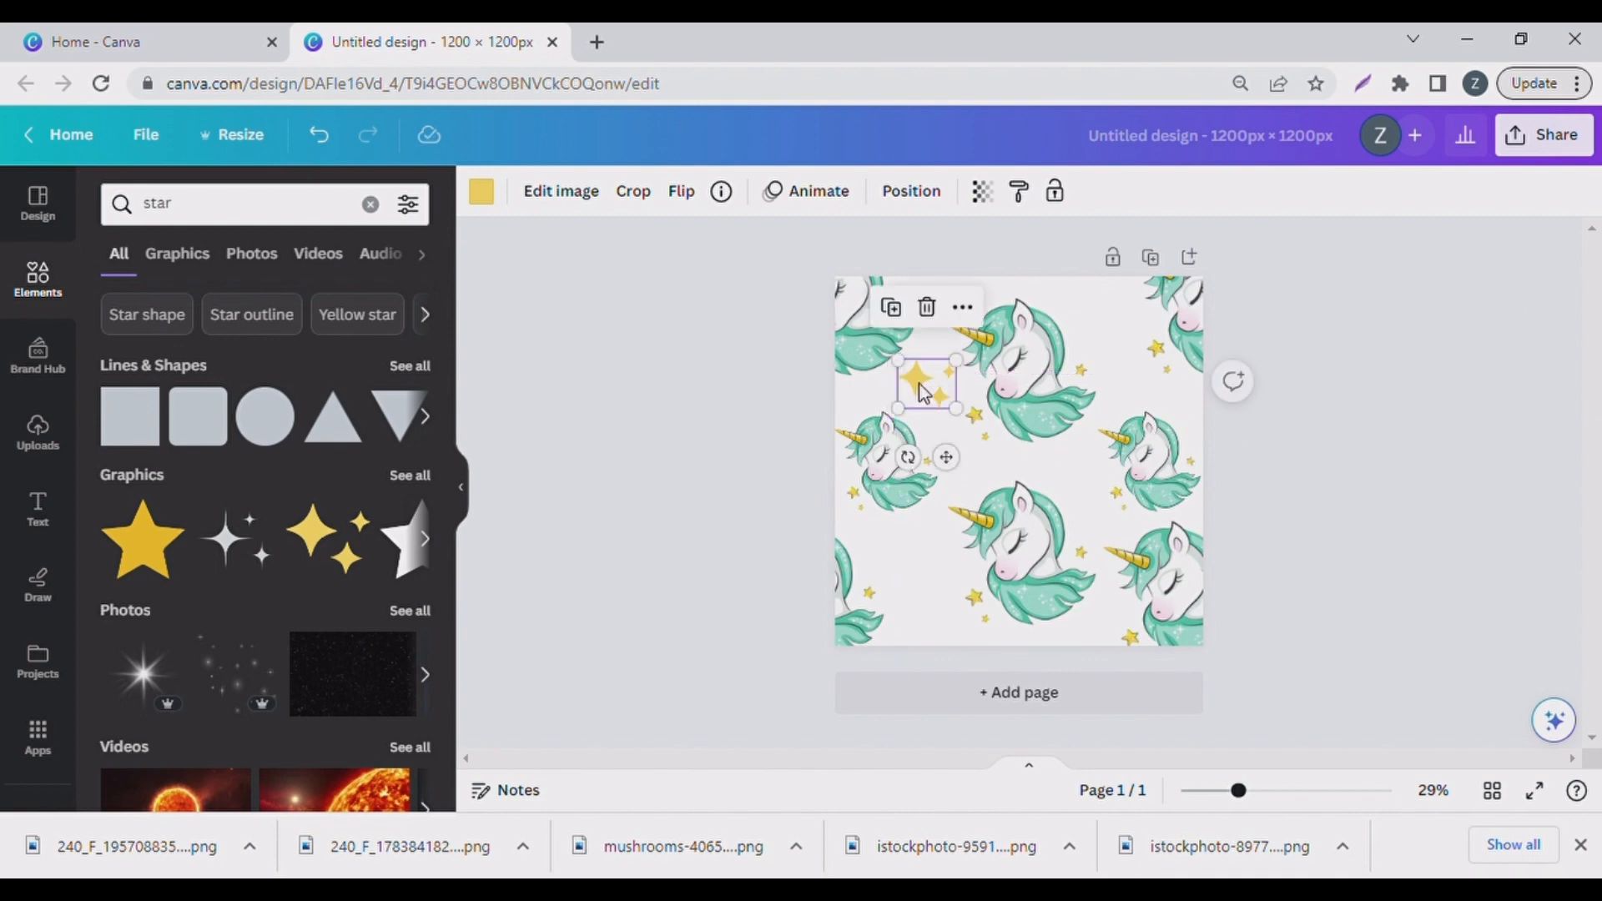
# Duplicate the small star graphic and place the copy between the lower-left unicorn and the bottom centre unicorn
pyautogui.click(892, 309)
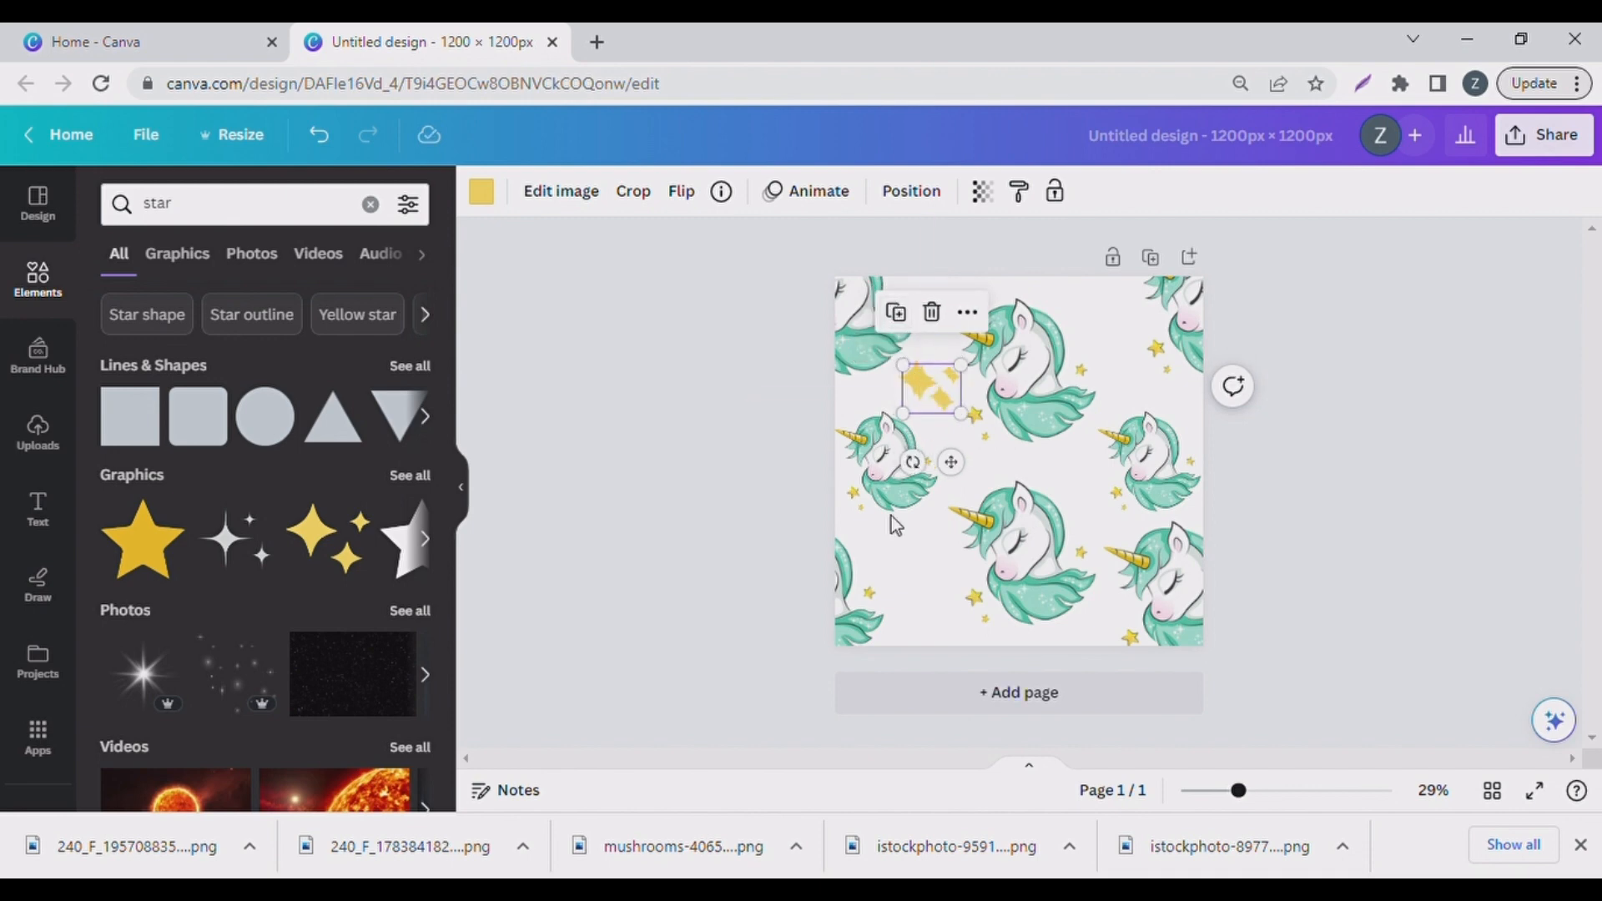
pyautogui.moveTo(933, 384); pyautogui.dragTo(925, 571)
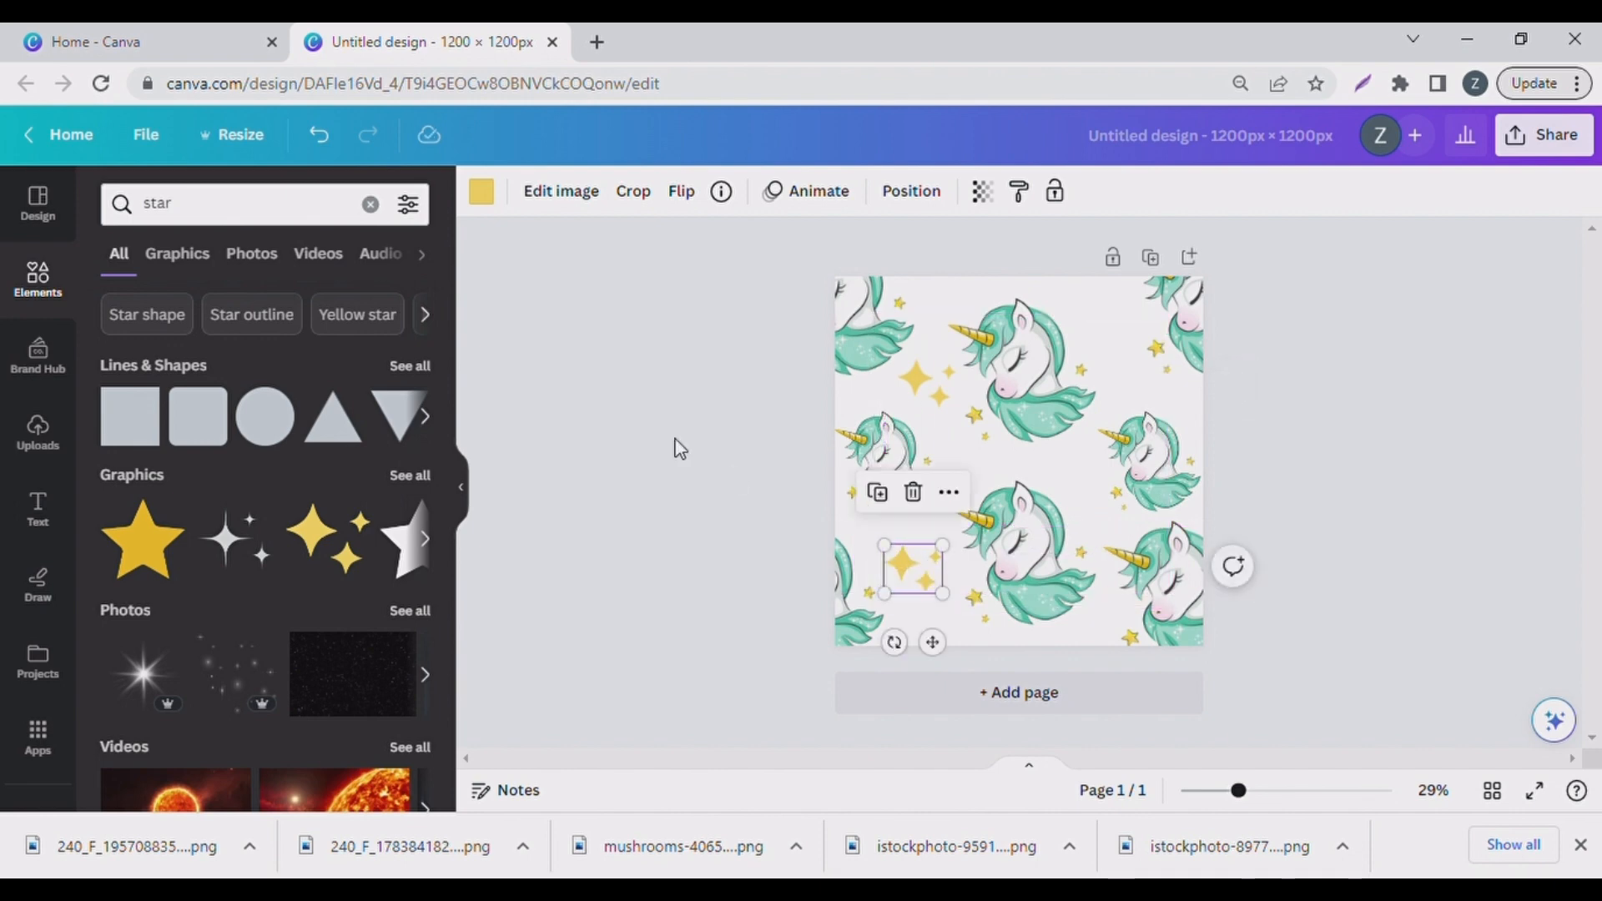
pyautogui.click(1074, 472)
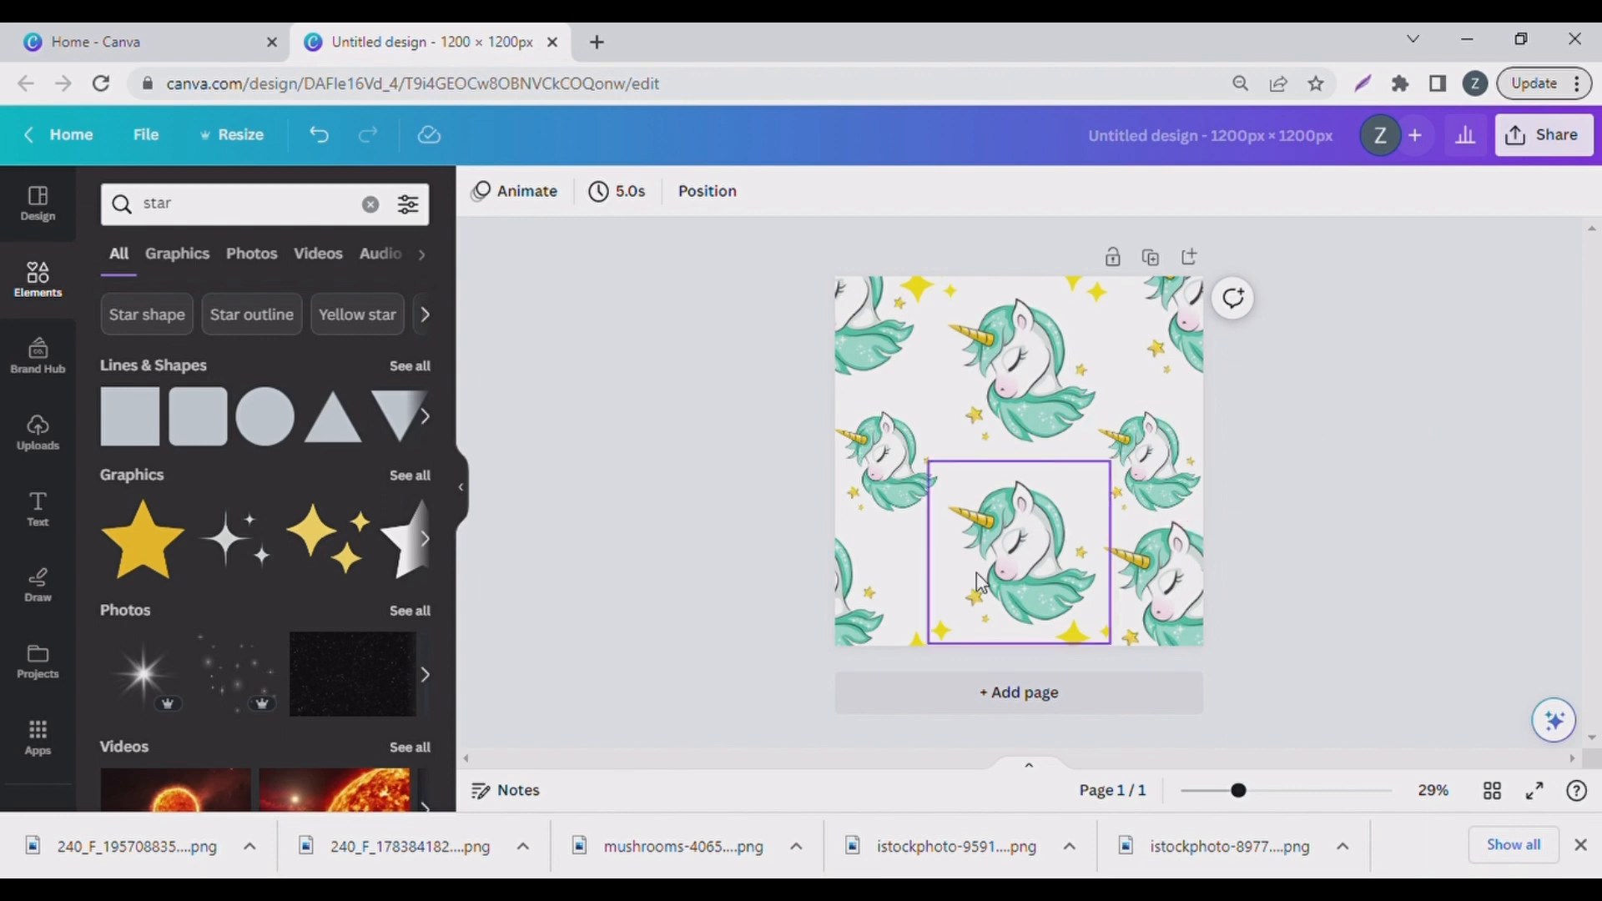
# Duplicate the star graphic cut by the page's bottom edge and place the copy below the small left unicorn, beside the bottom centre unicorn
pyautogui.click(928, 639)
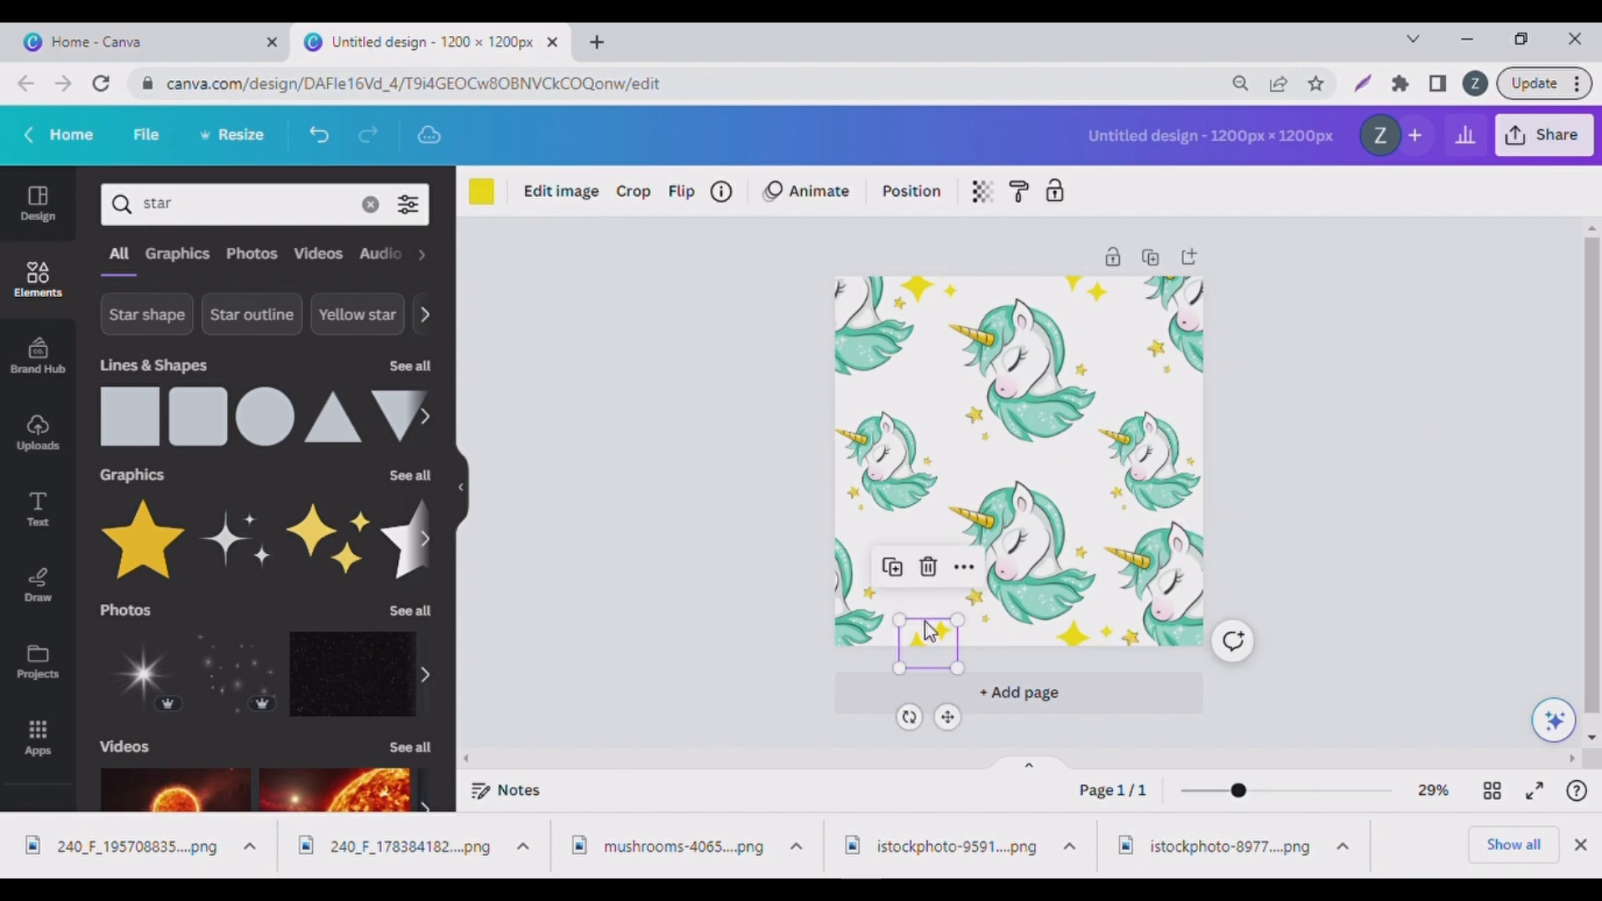
pyautogui.click(897, 573)
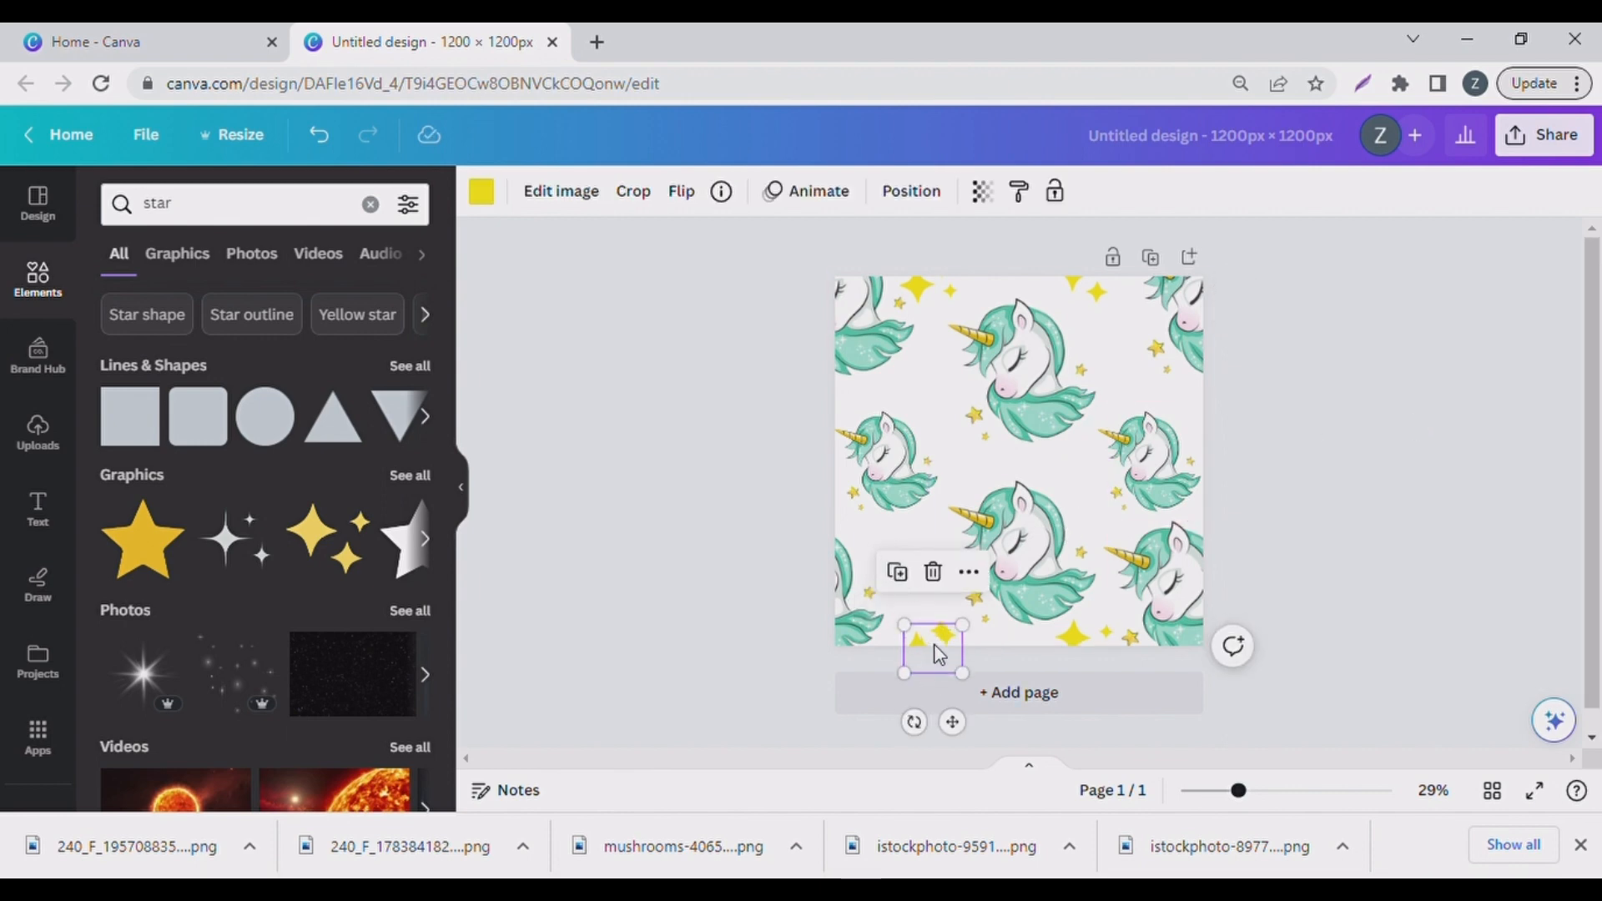
pyautogui.moveTo(938, 655); pyautogui.dragTo(922, 551)
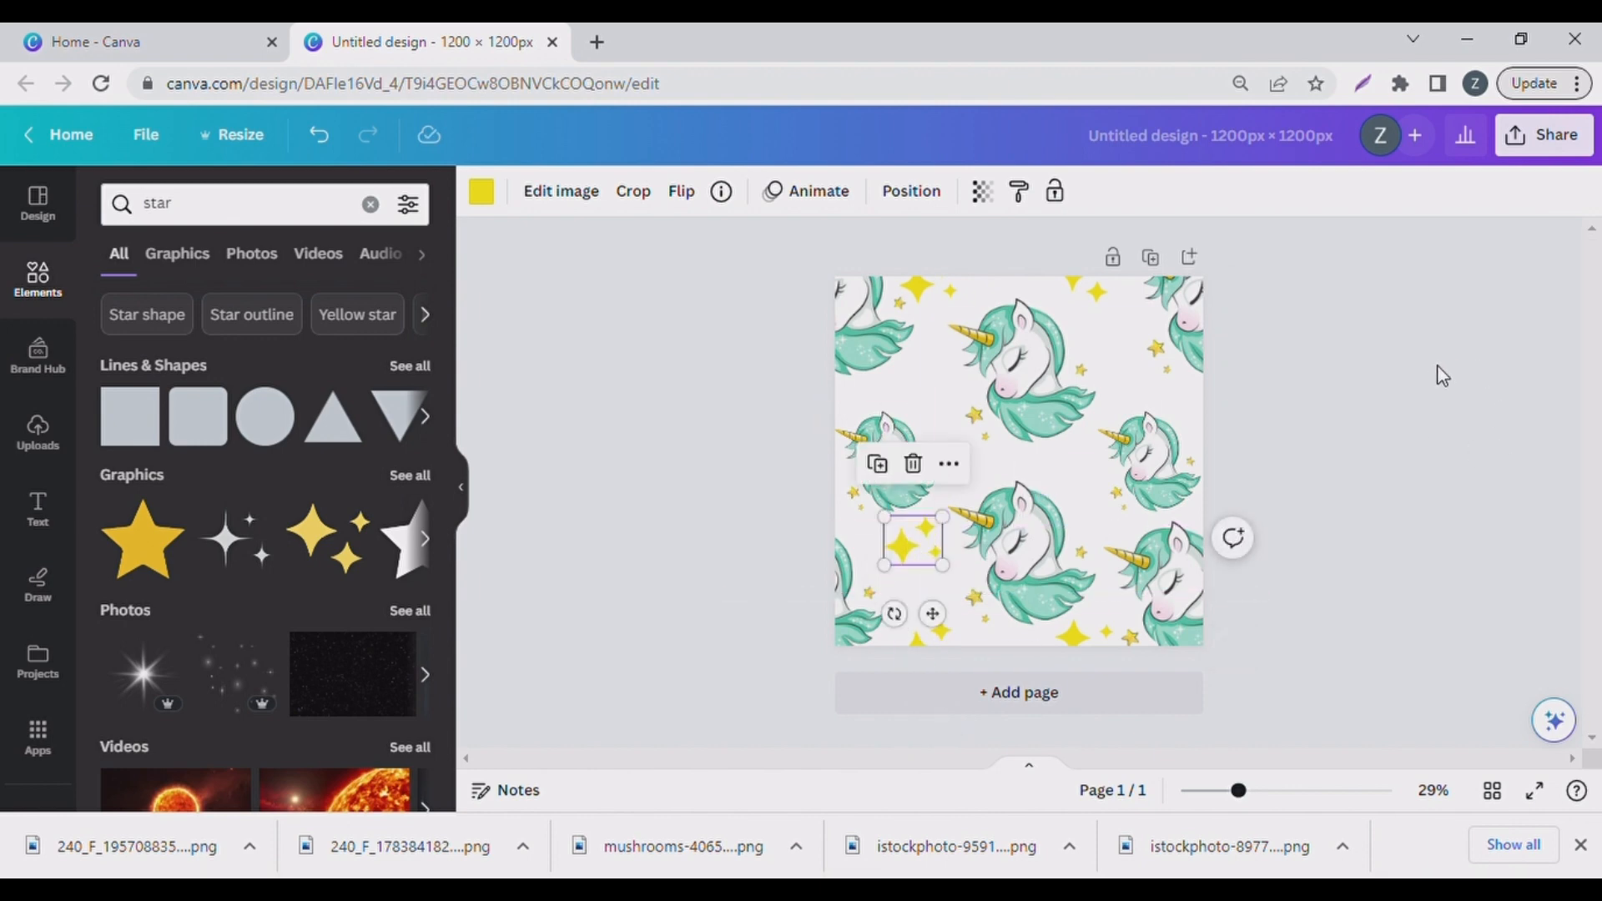
pyautogui.click(1476, 411)
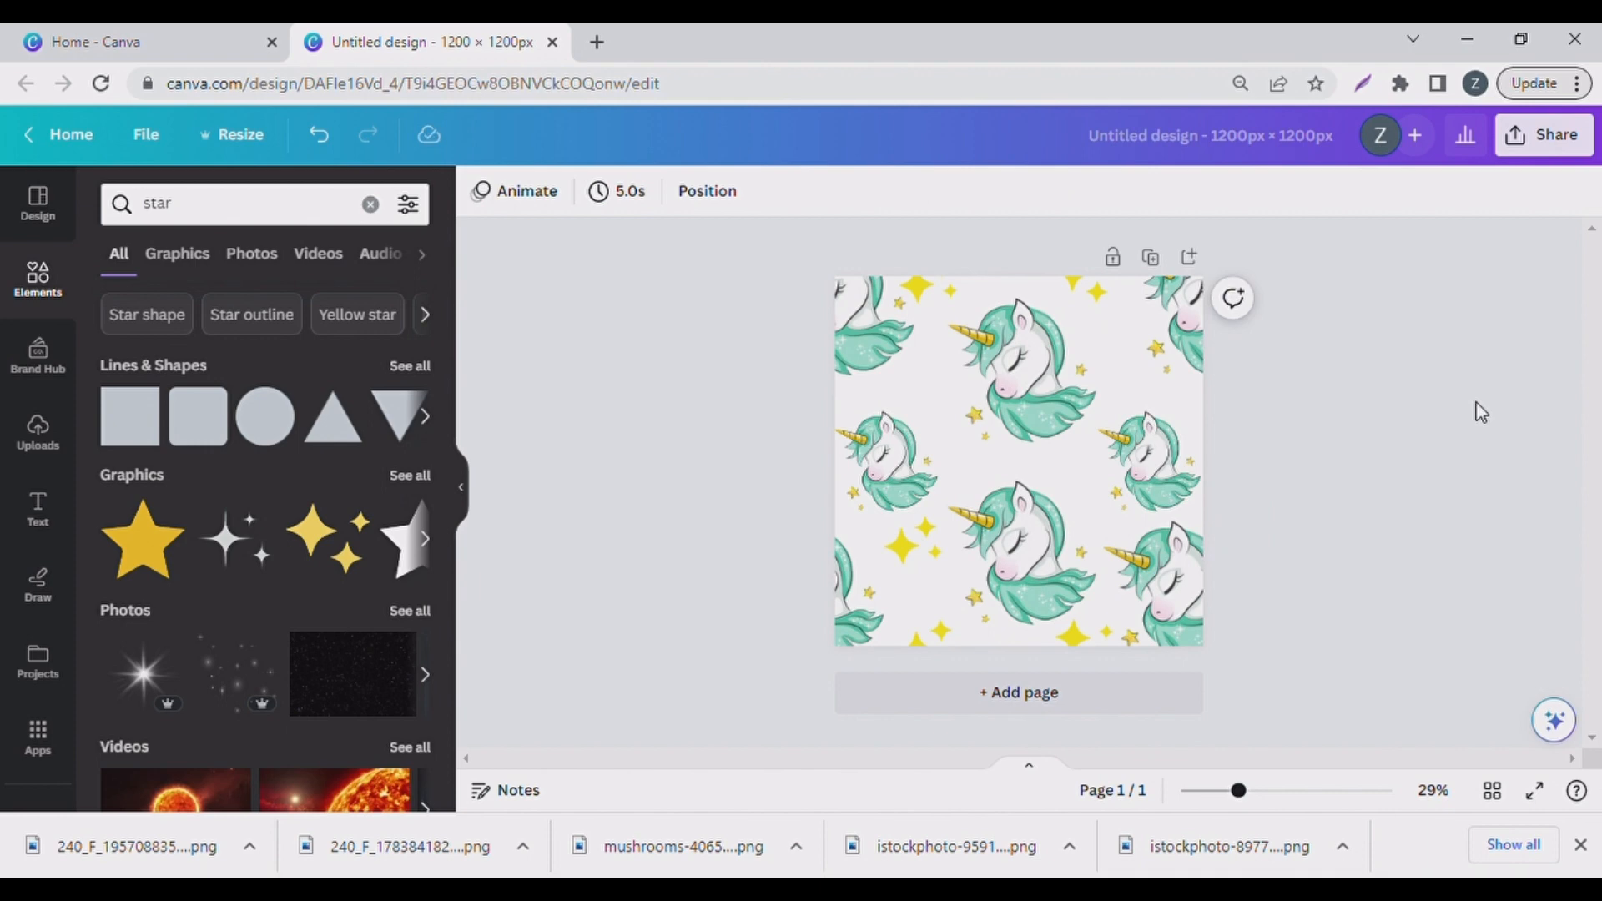
pyautogui.click(937, 552)
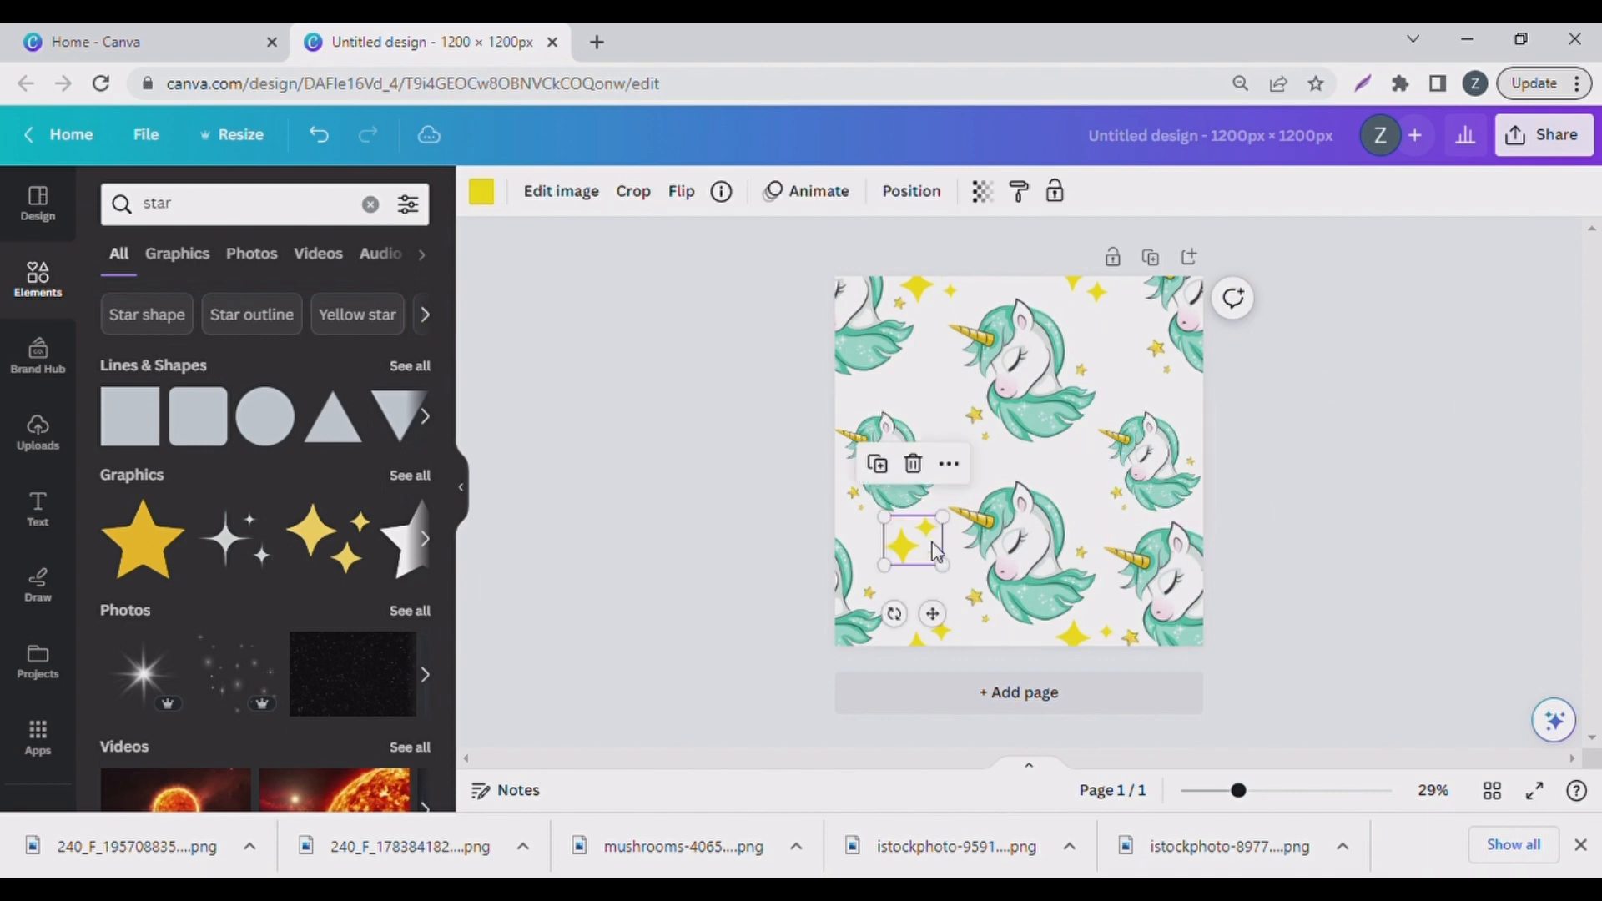
# Delete the star graphic below the small left unicorn, beside the bottom centre unicorn
pyautogui.press('Delete')
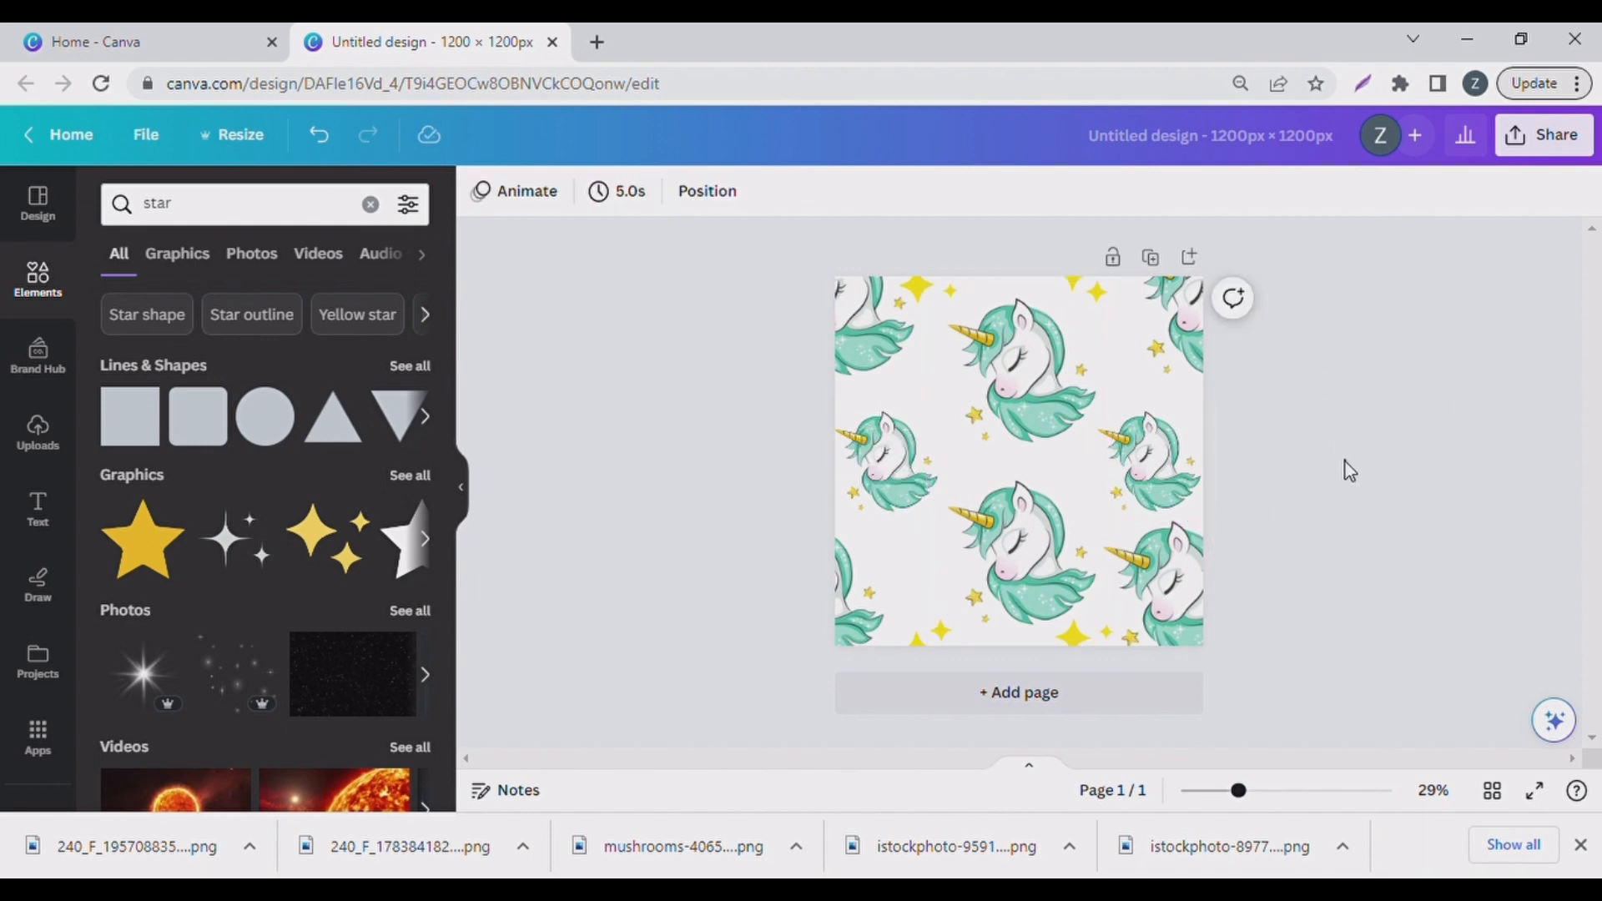
pyautogui.click(1583, 140)
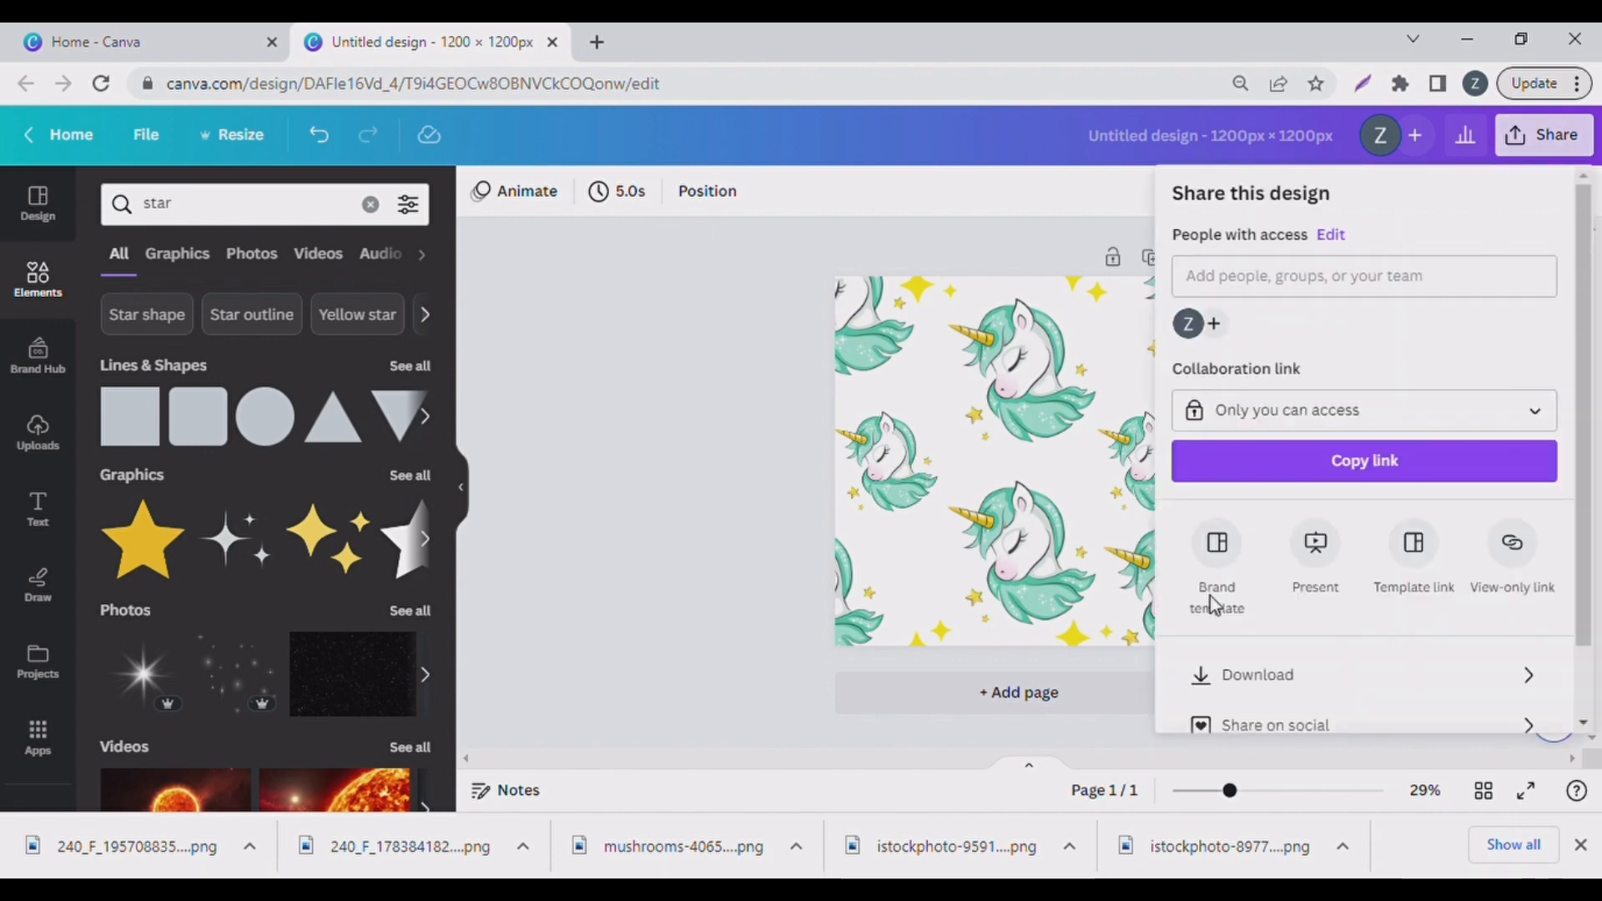
pyautogui.click(665, 607)
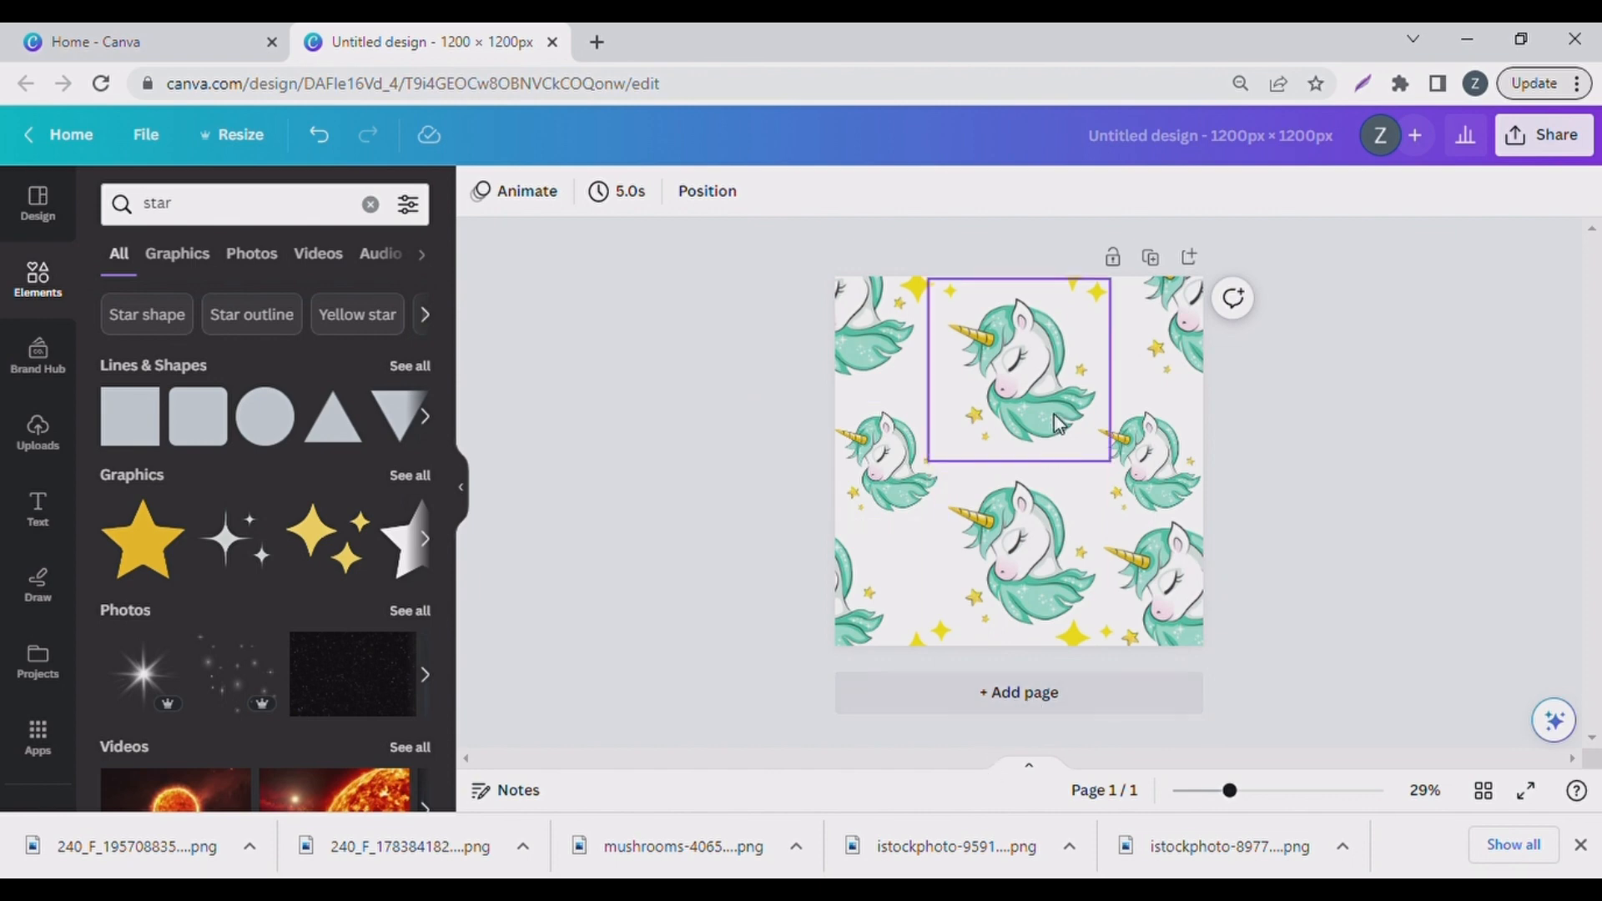
# Duplicate the pattern page and try yellow and light mint backgrounds on the copy before setting it to the dark grey photo colour
pyautogui.click(1153, 260)
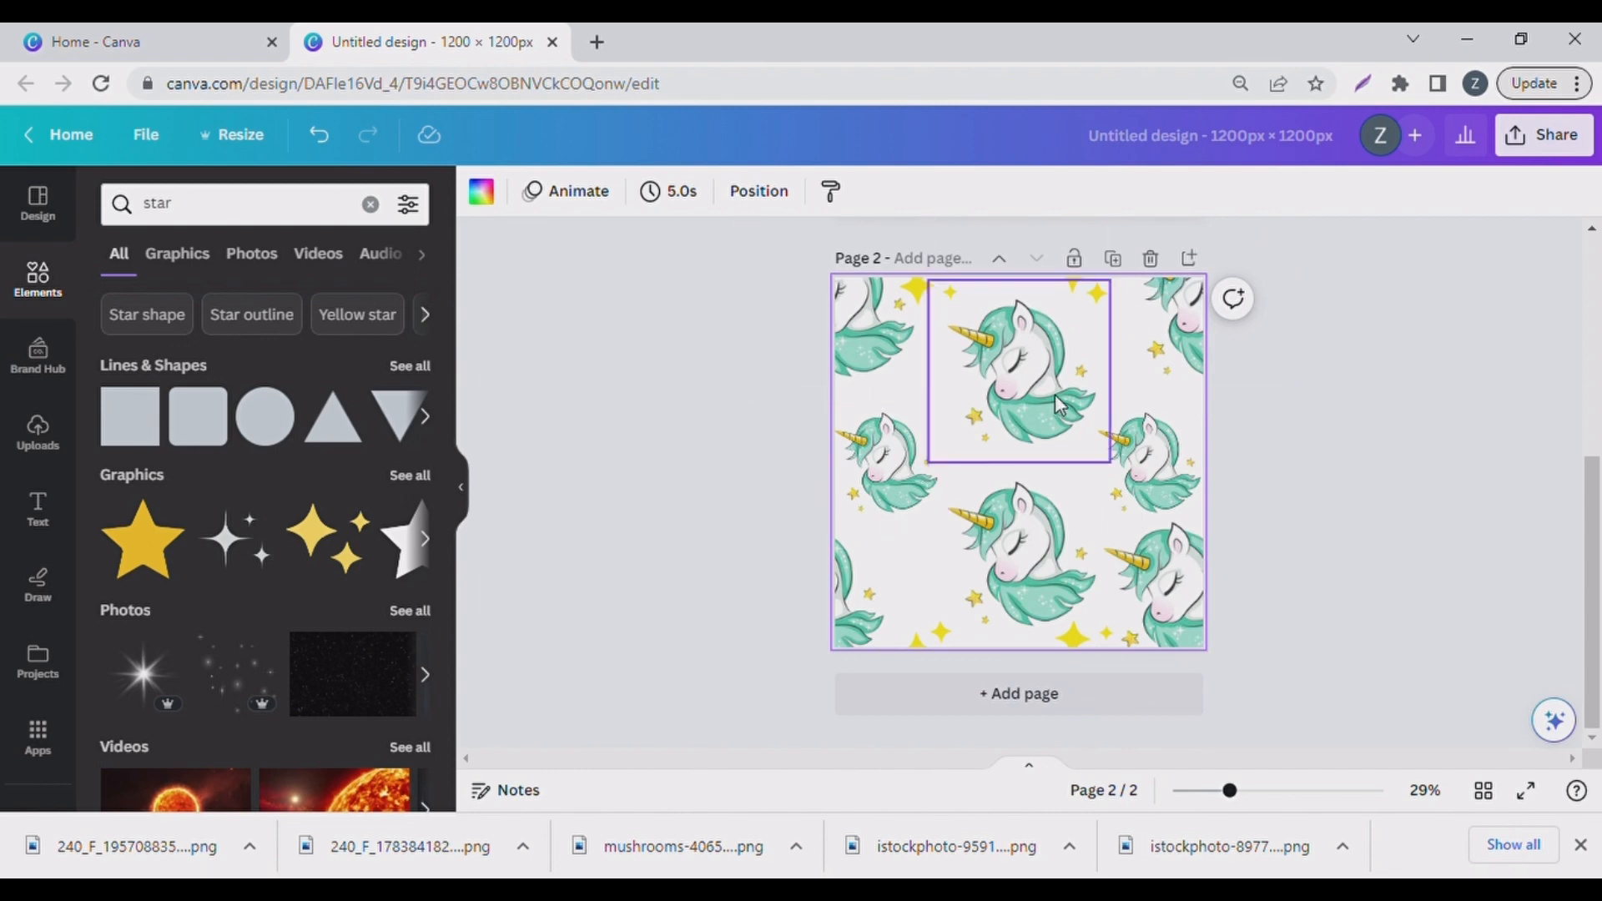
pyautogui.click(481, 192)
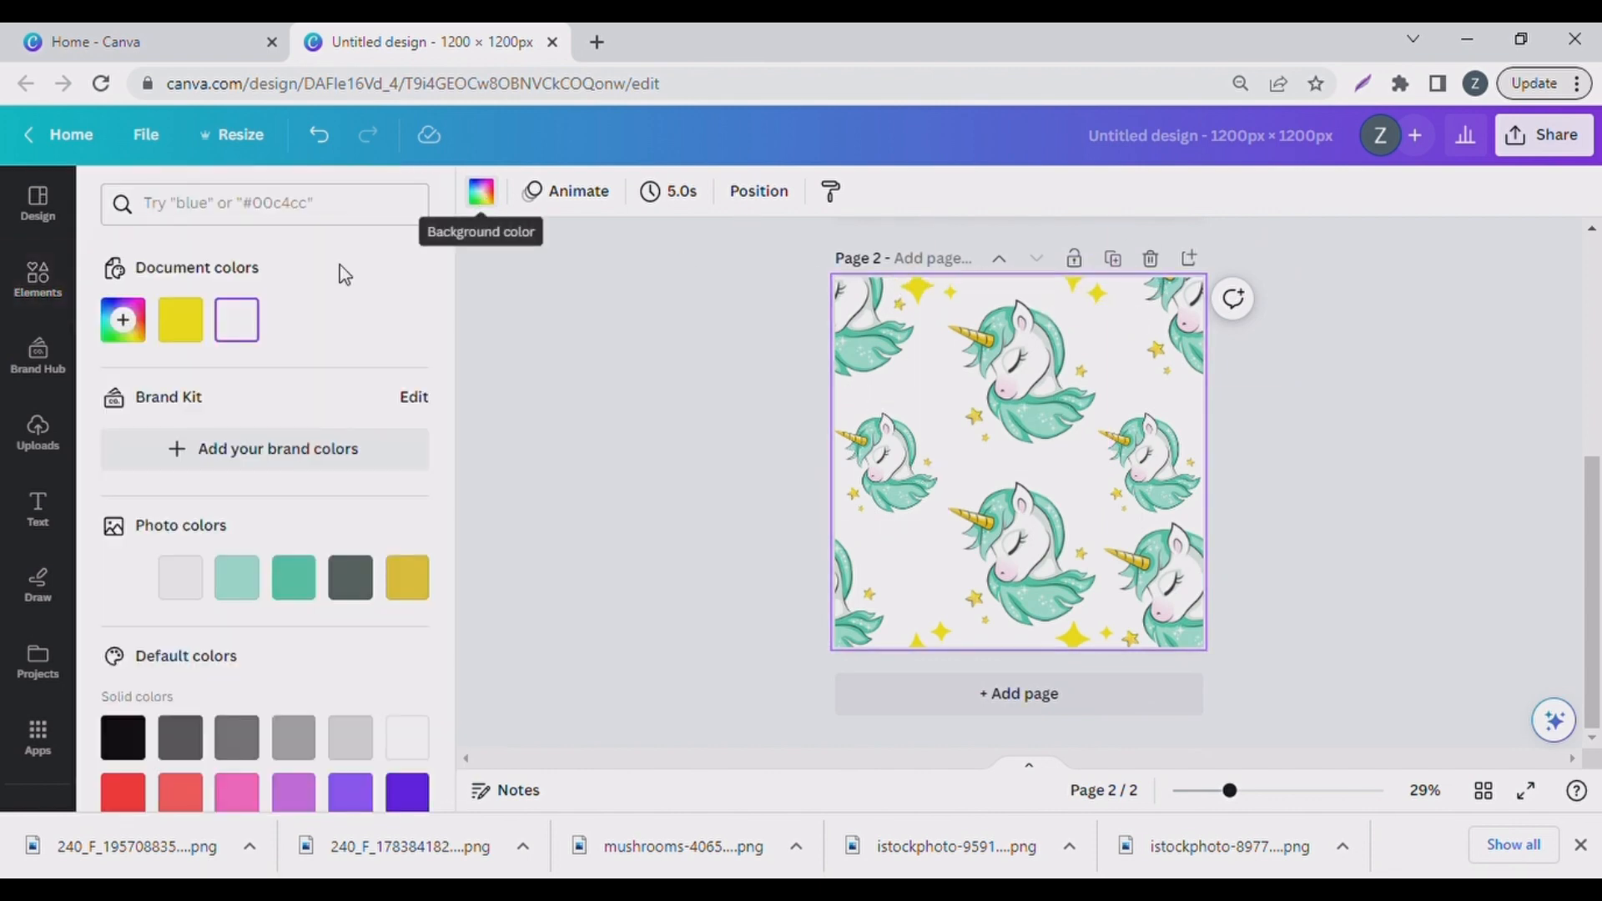
pyautogui.click(186, 326)
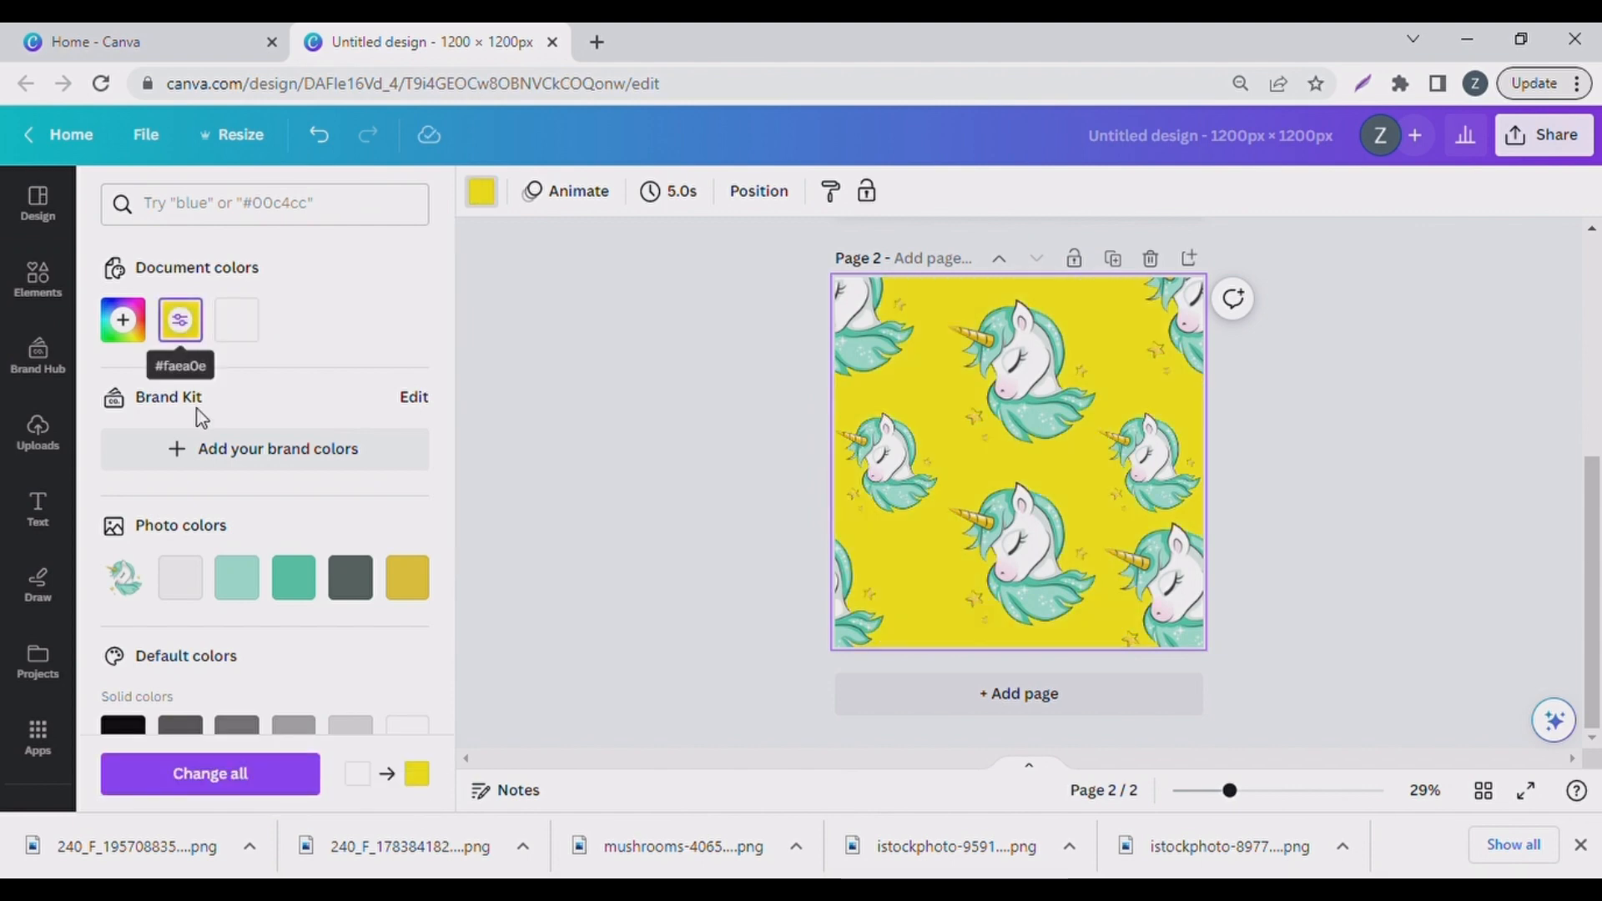
pyautogui.click(240, 591)
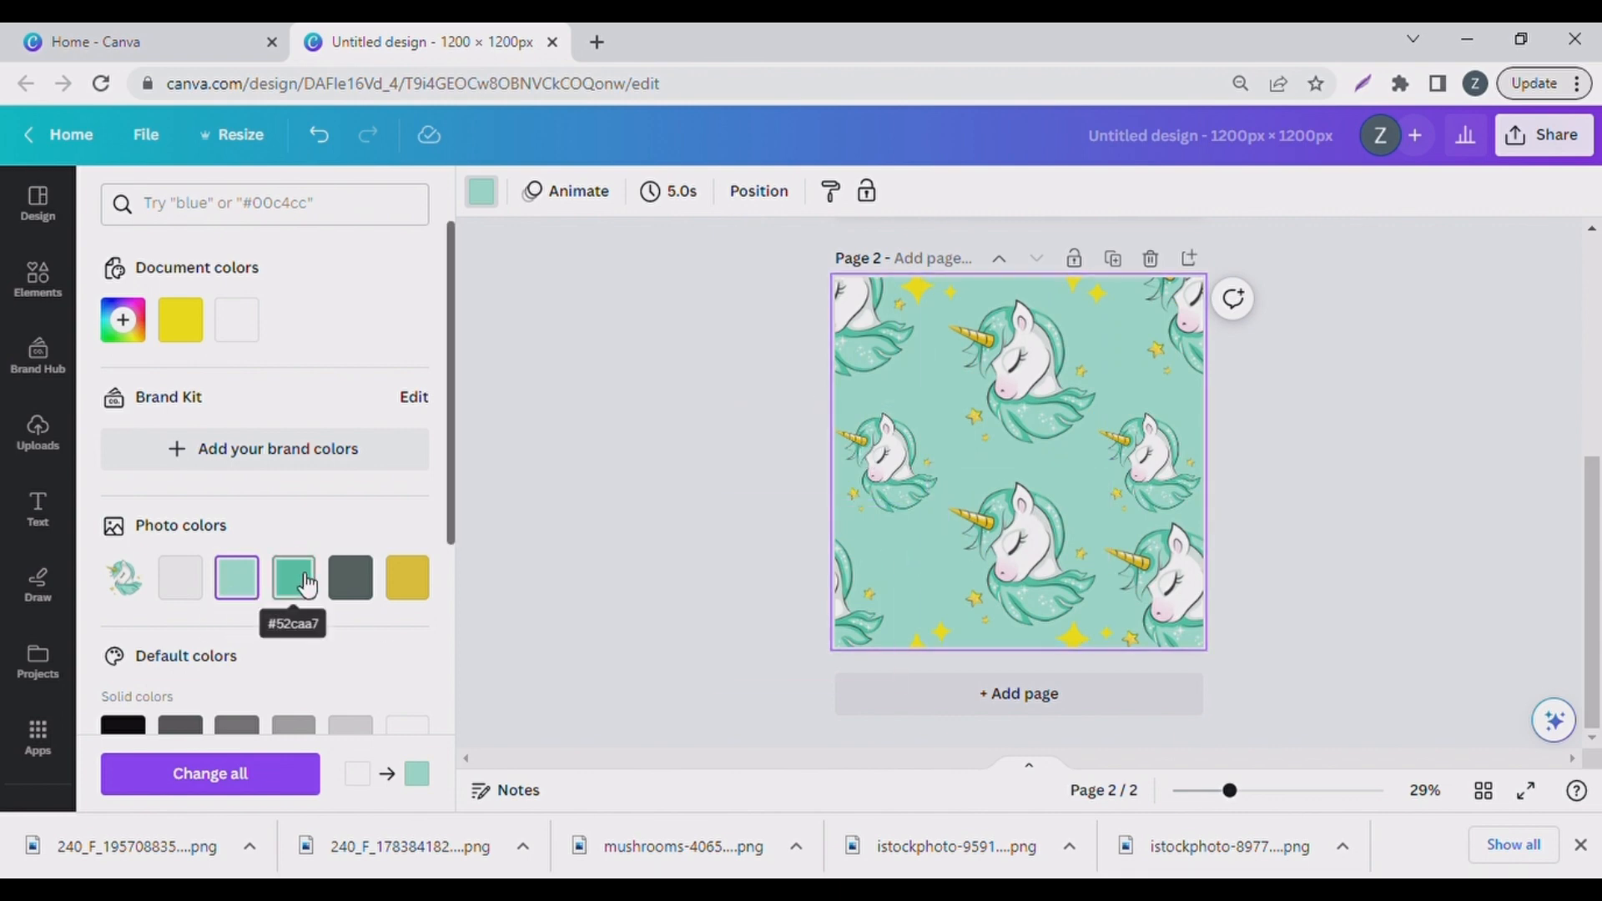
pyautogui.click(366, 584)
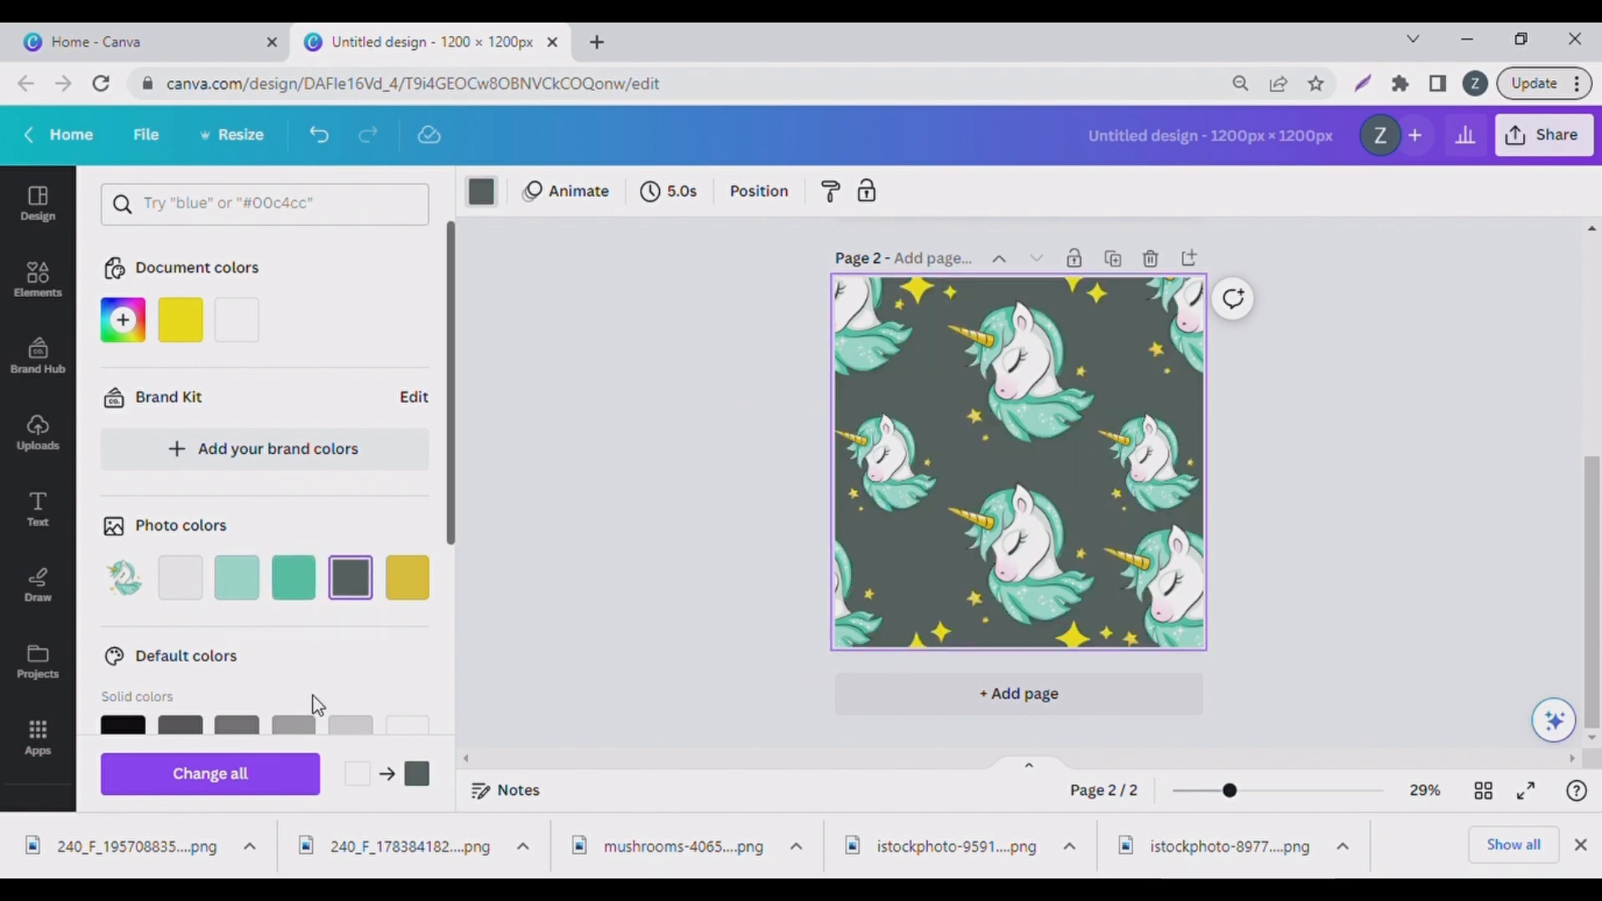
pyautogui.scroll(-3, 317, 705)
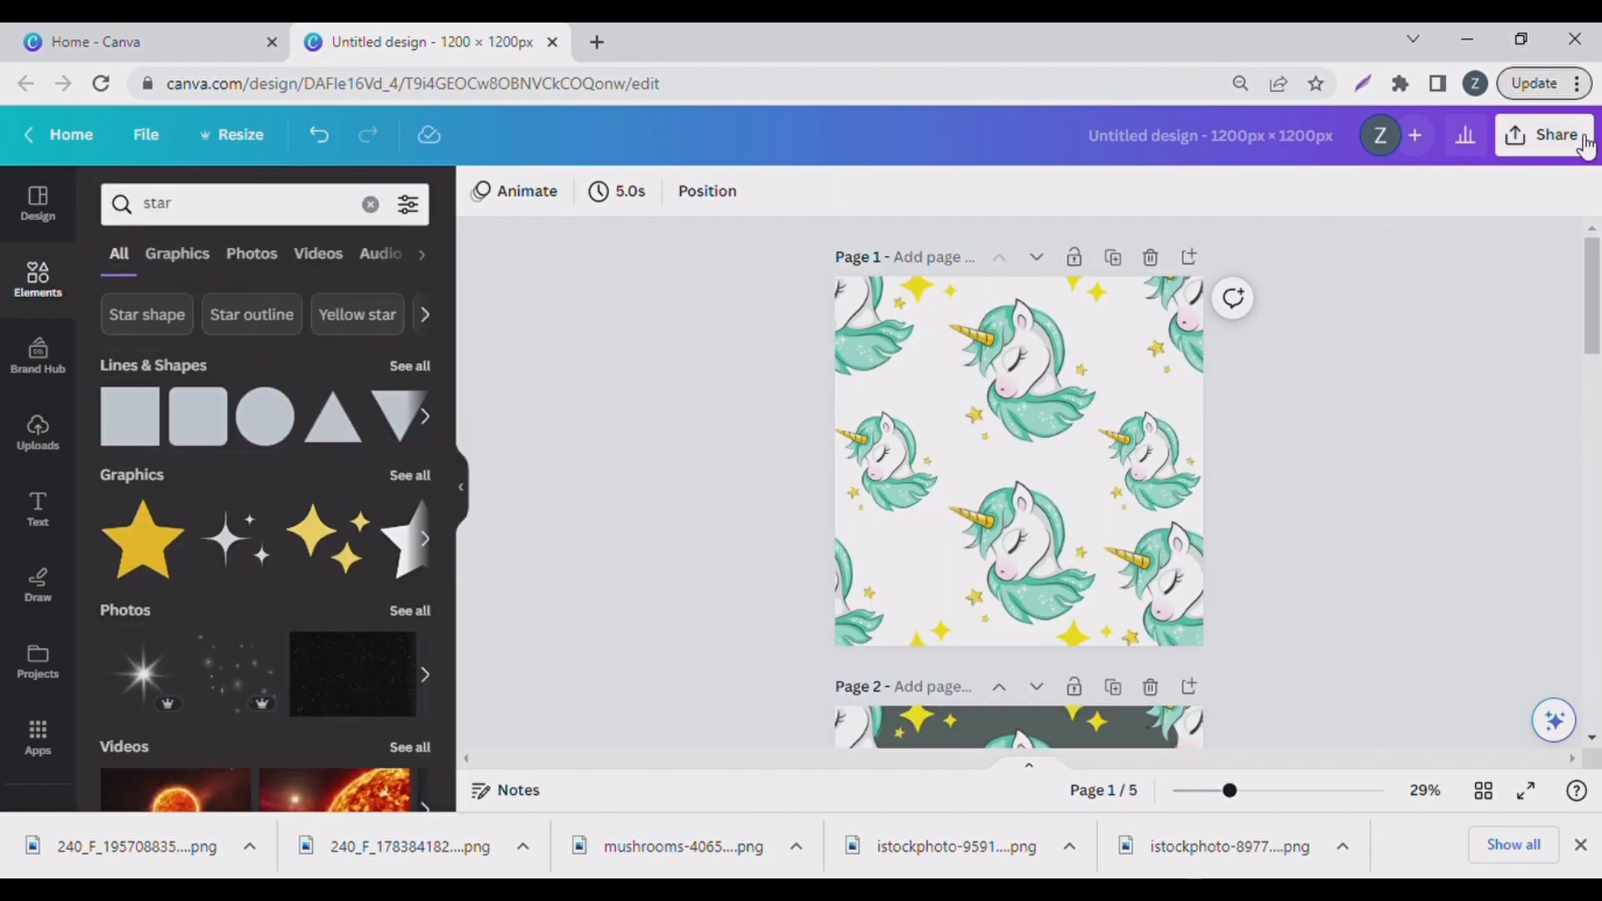
# Download only page 1 as a 1,200 × 1,200 px PNG with a transparent background
pyautogui.click(1544, 134)
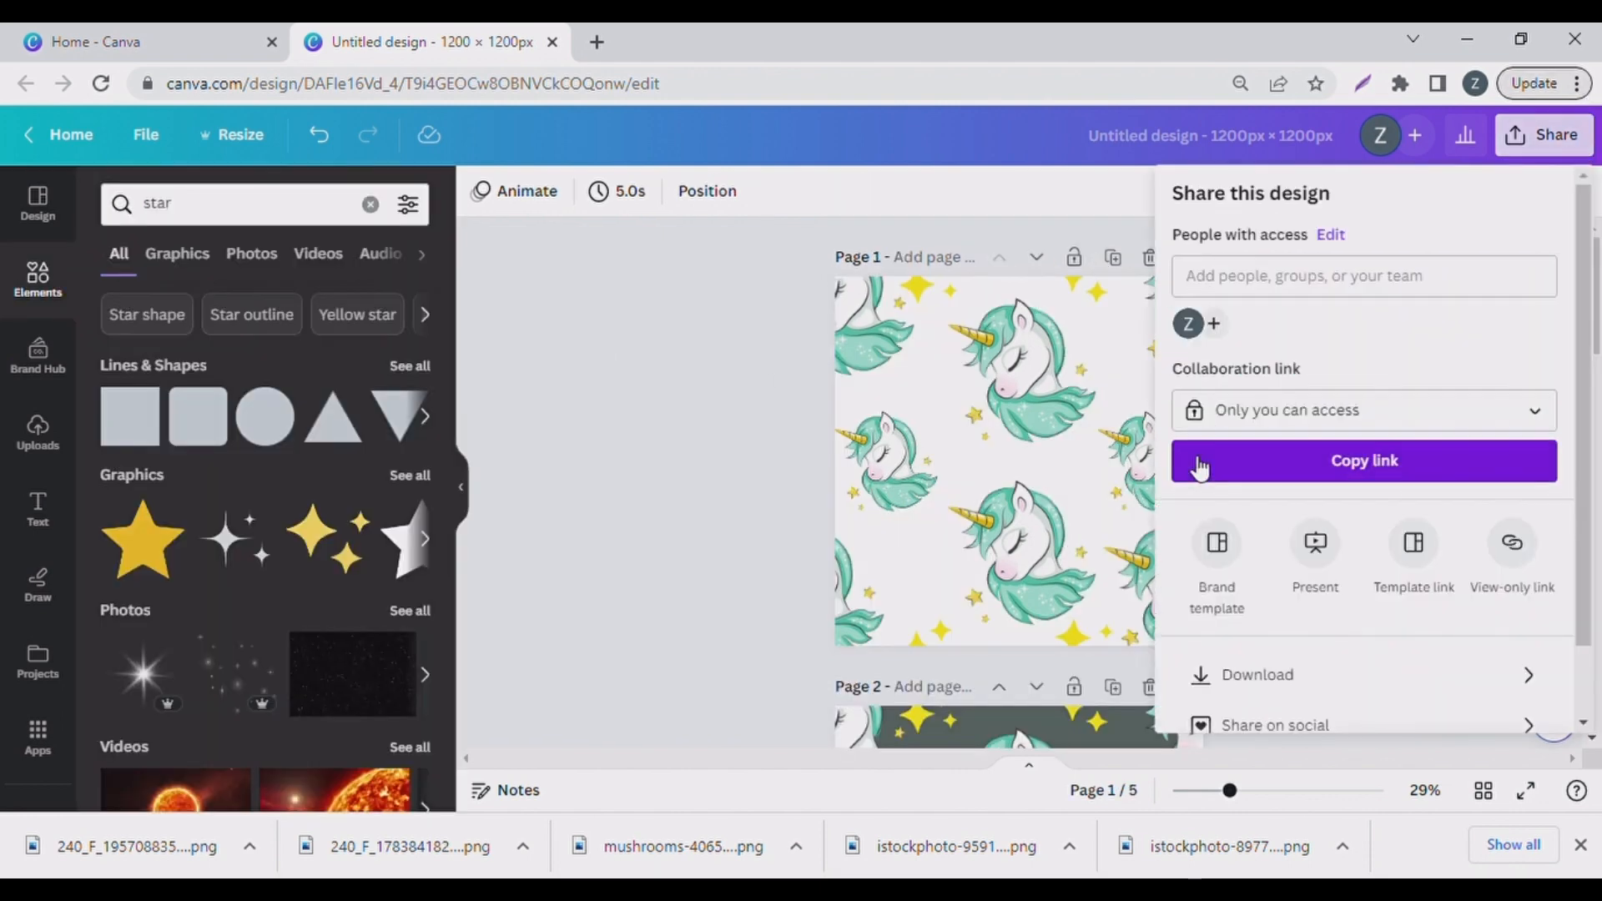
pyautogui.click(1257, 673)
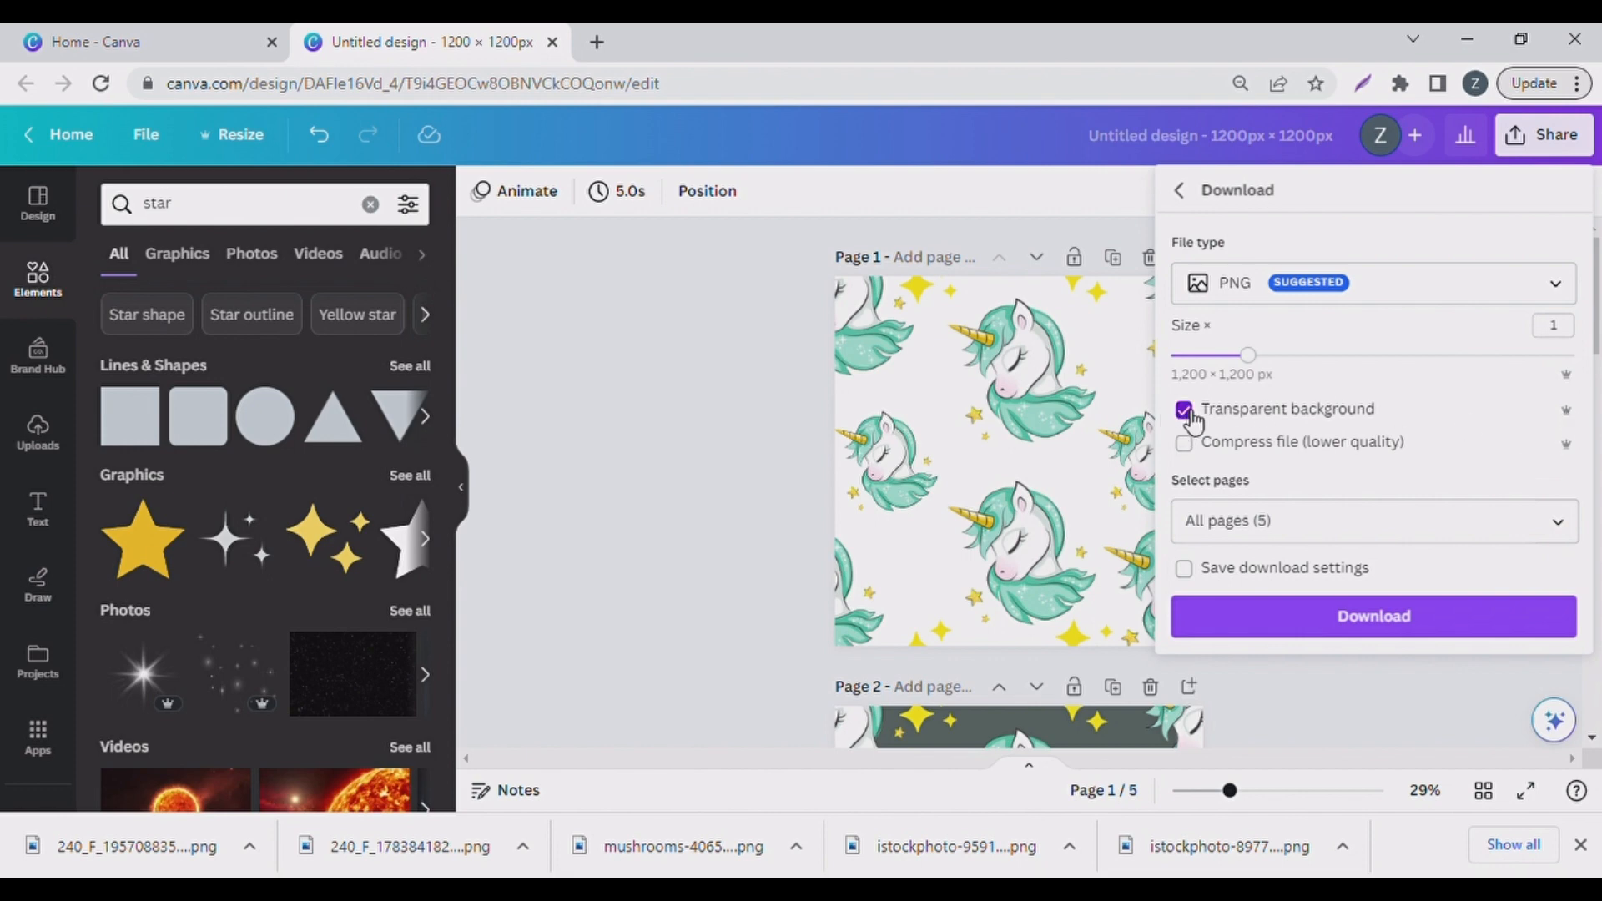
pyautogui.click(1560, 536)
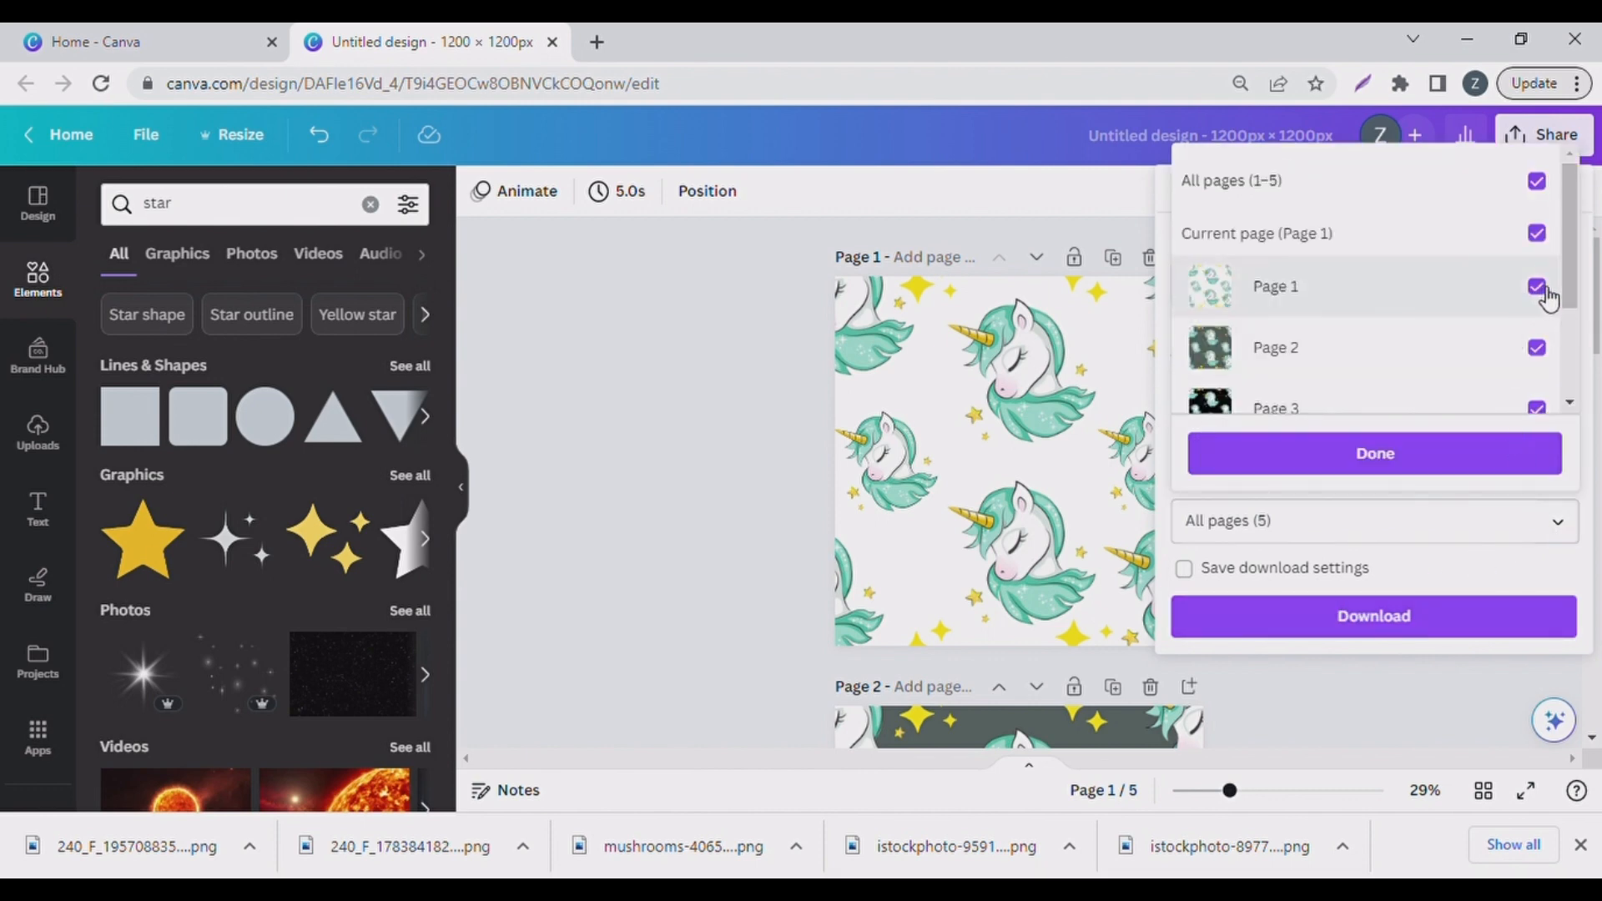
pyautogui.click(1538, 180)
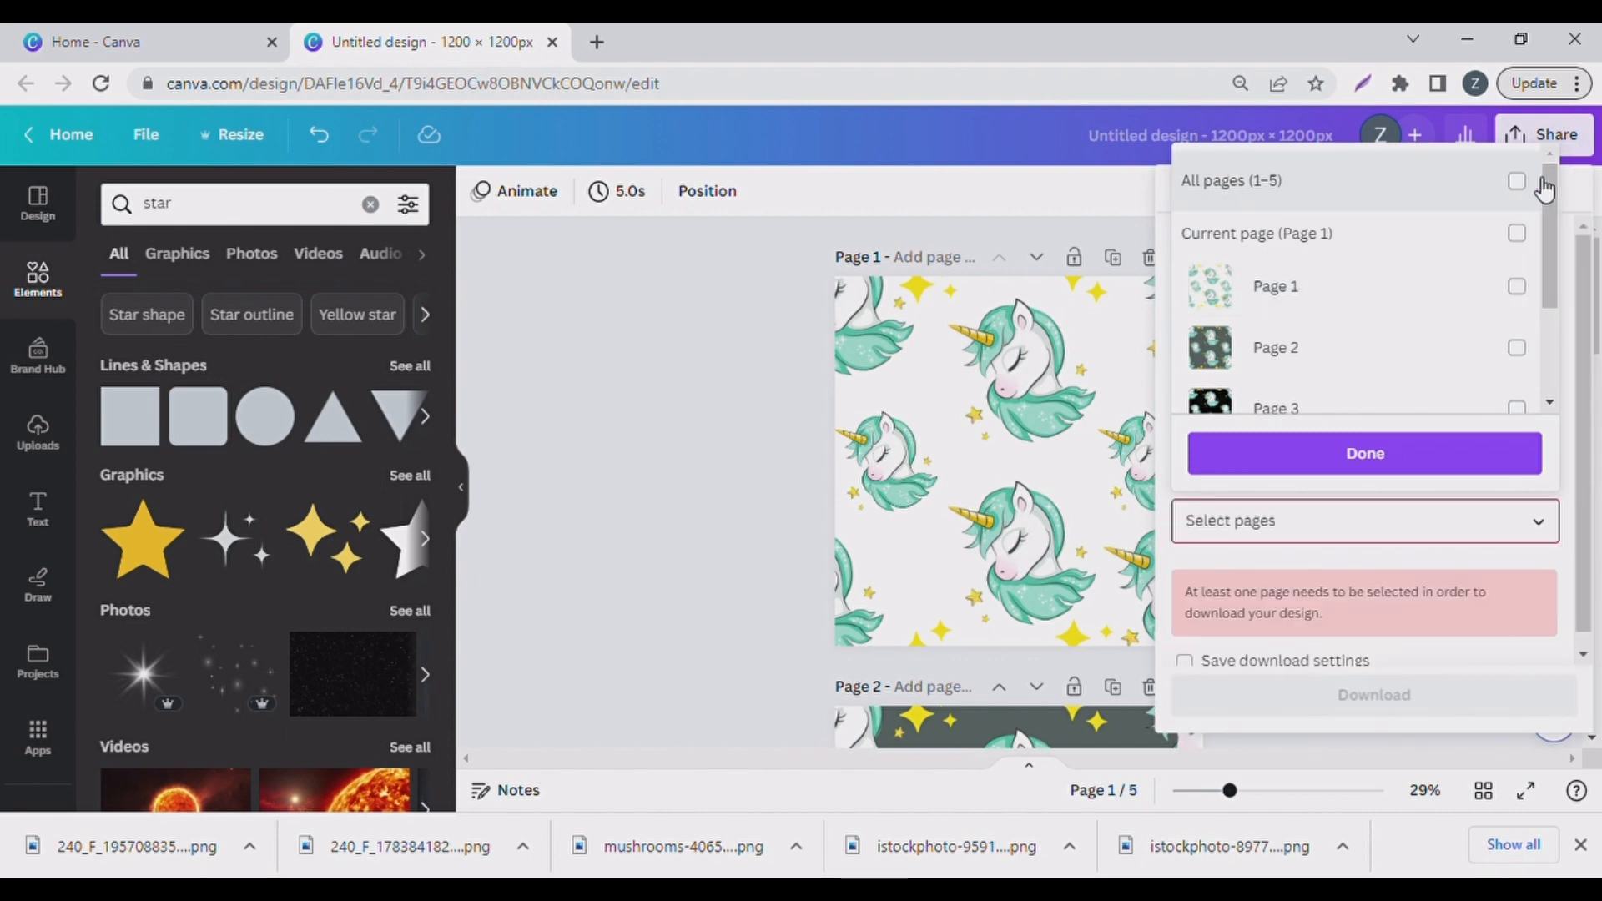
pyautogui.click(1521, 235)
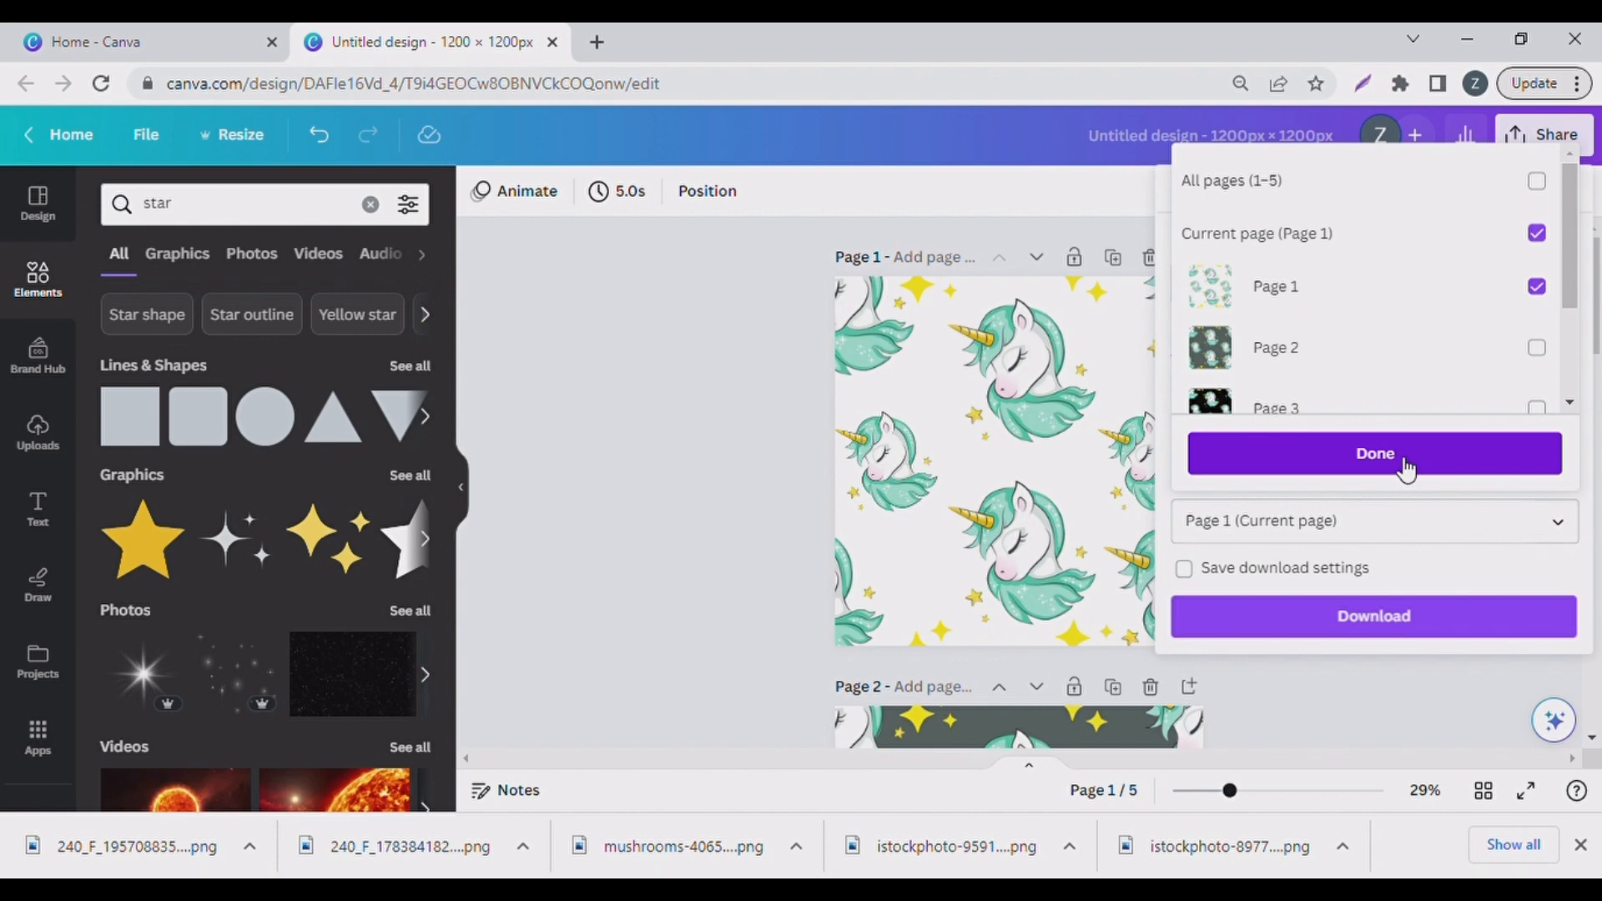
pyautogui.click(1362, 616)
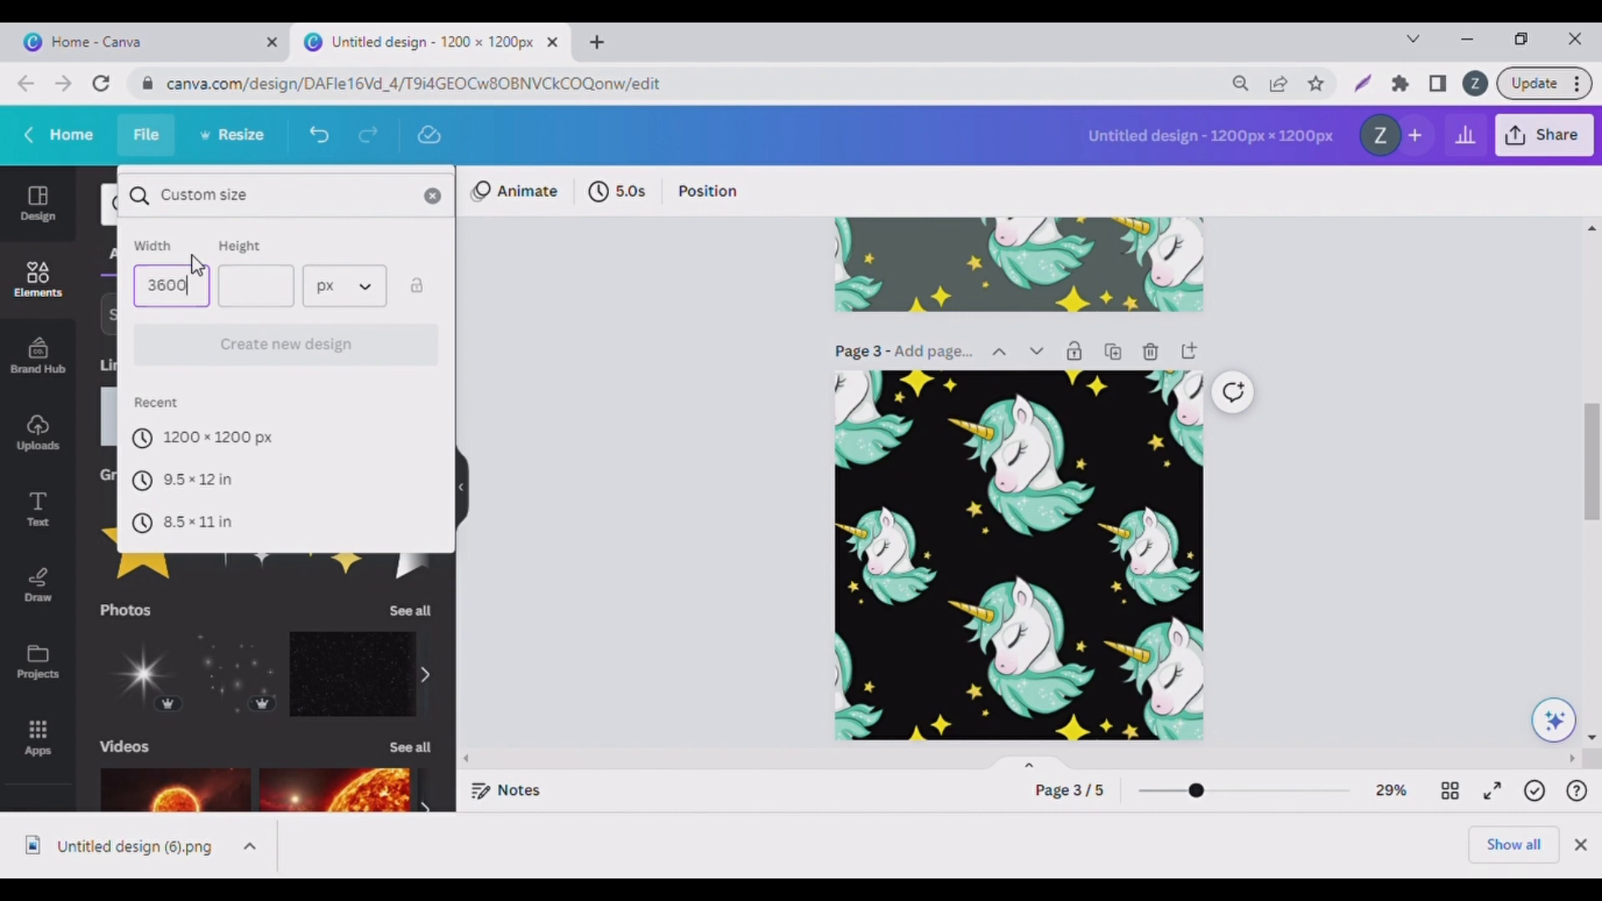
# Create a new custom-size design of 3600 × 3600 px
pyautogui.press('Tab')
pyautogui.write('3')
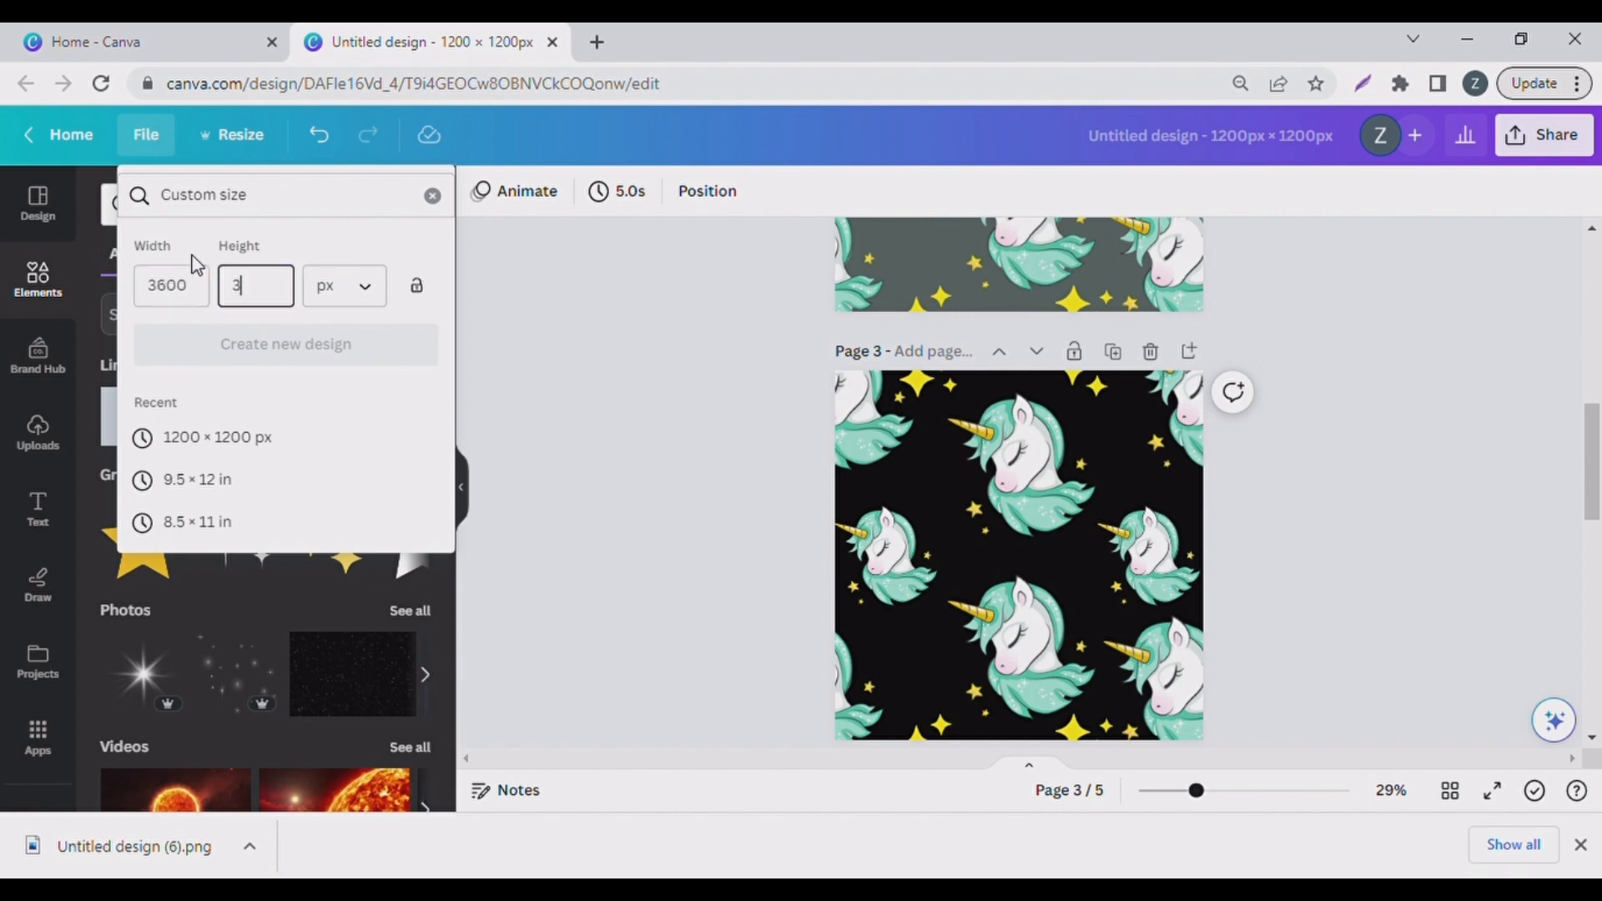
pyautogui.write('600')
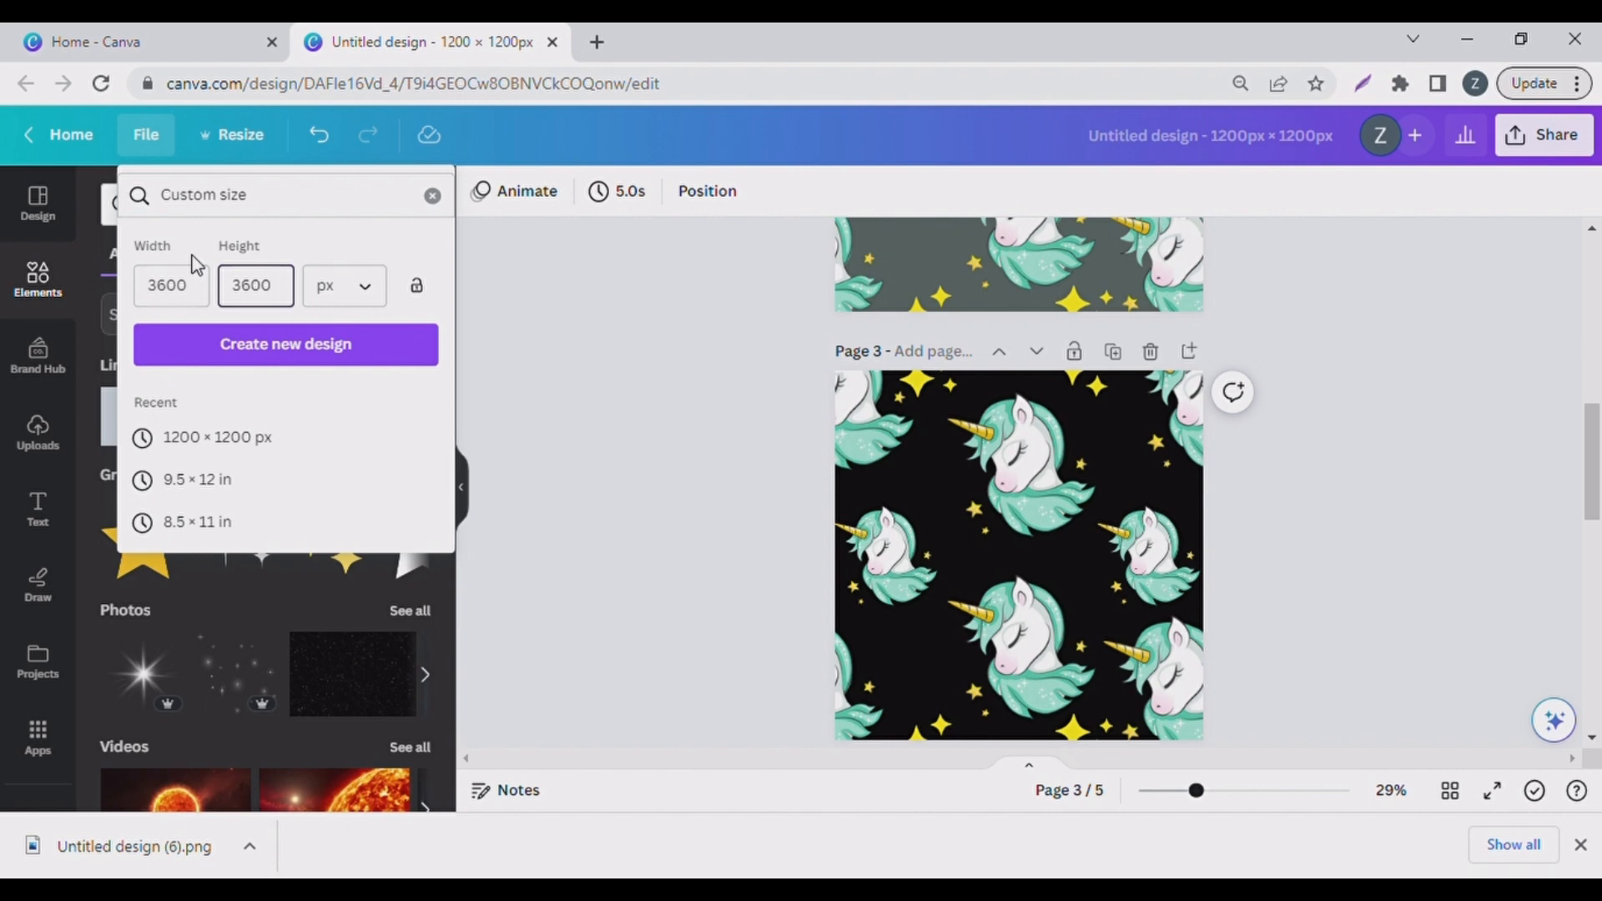
pyautogui.click(254, 342)
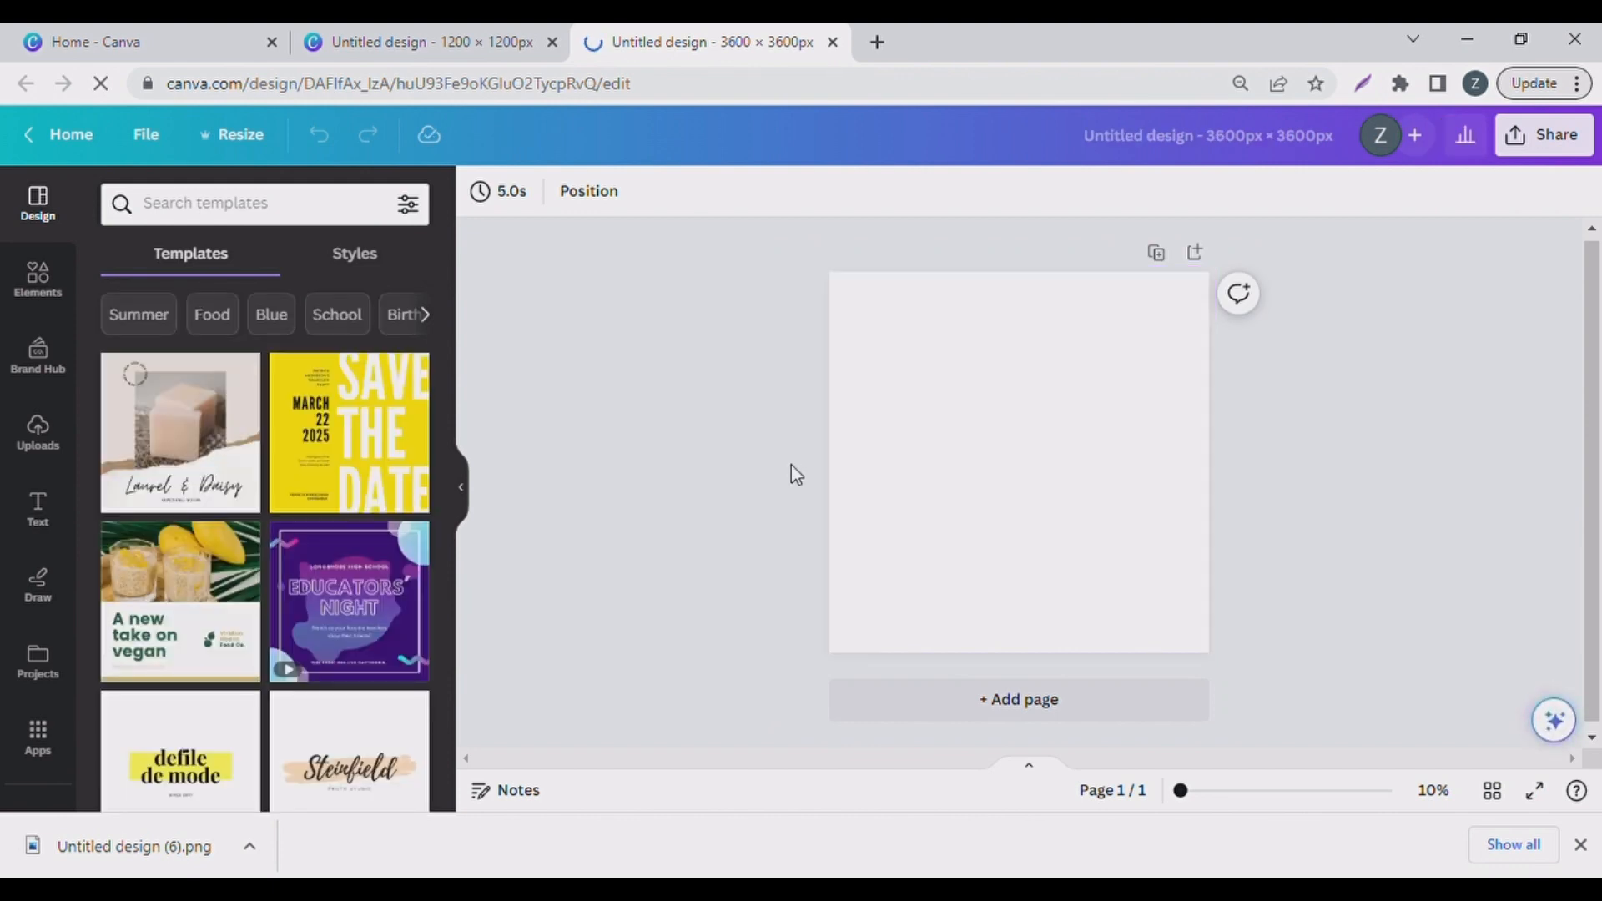
# Upload the brown-background and transparent unicorn pattern images, and add the transparent one to the blank page
pyautogui.click(53, 438)
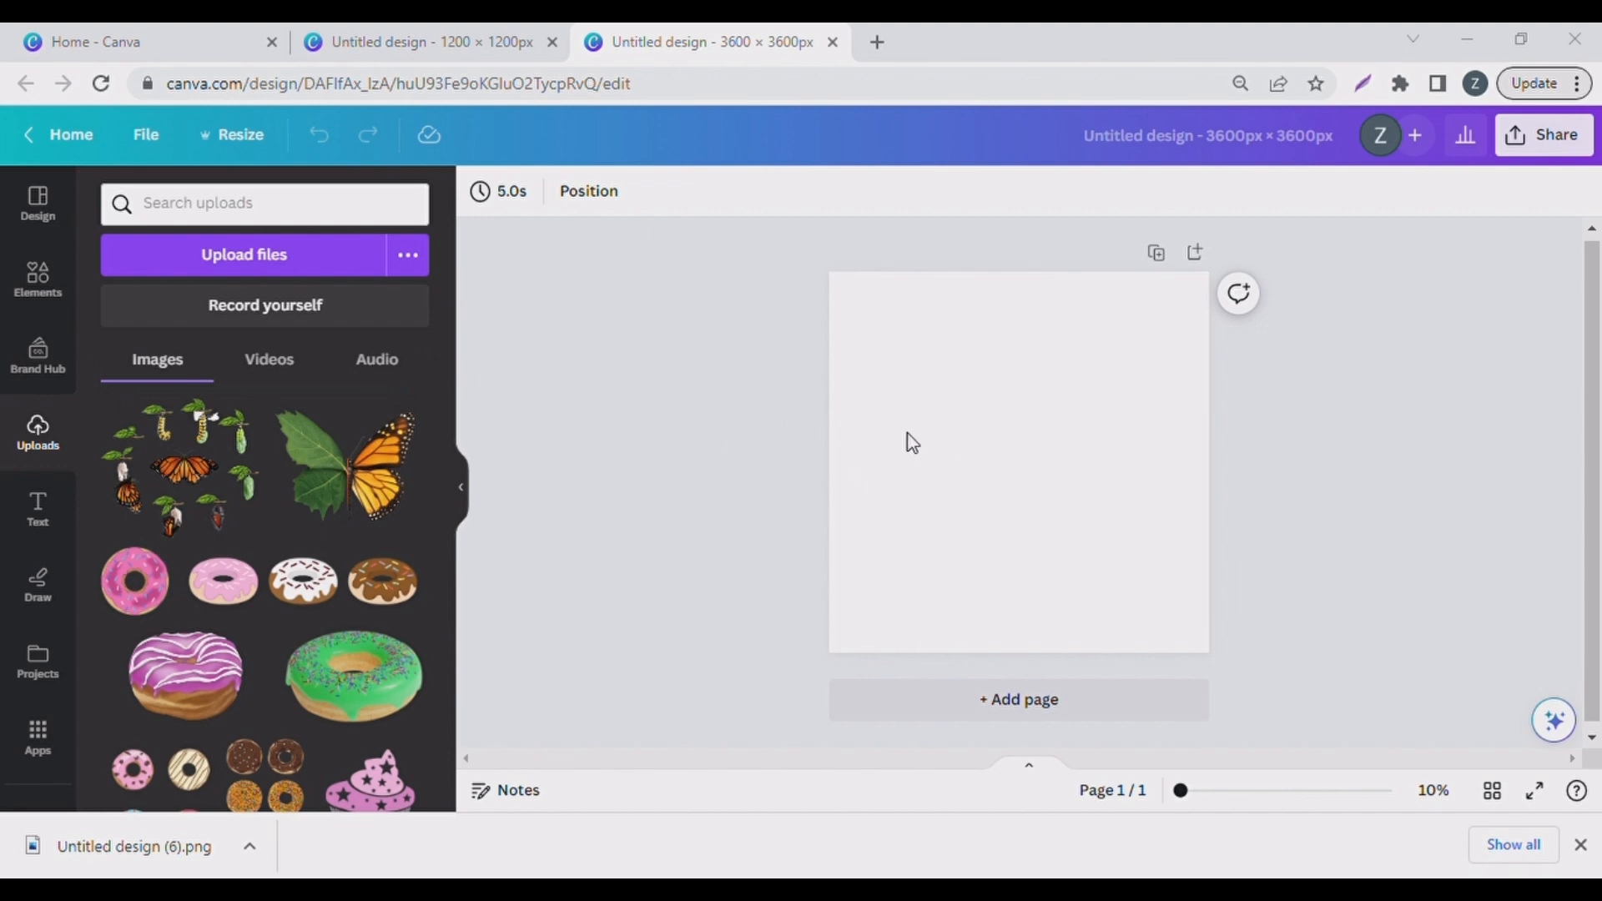
pyautogui.moveTo(856, 431); pyautogui.dragTo(252, 519)
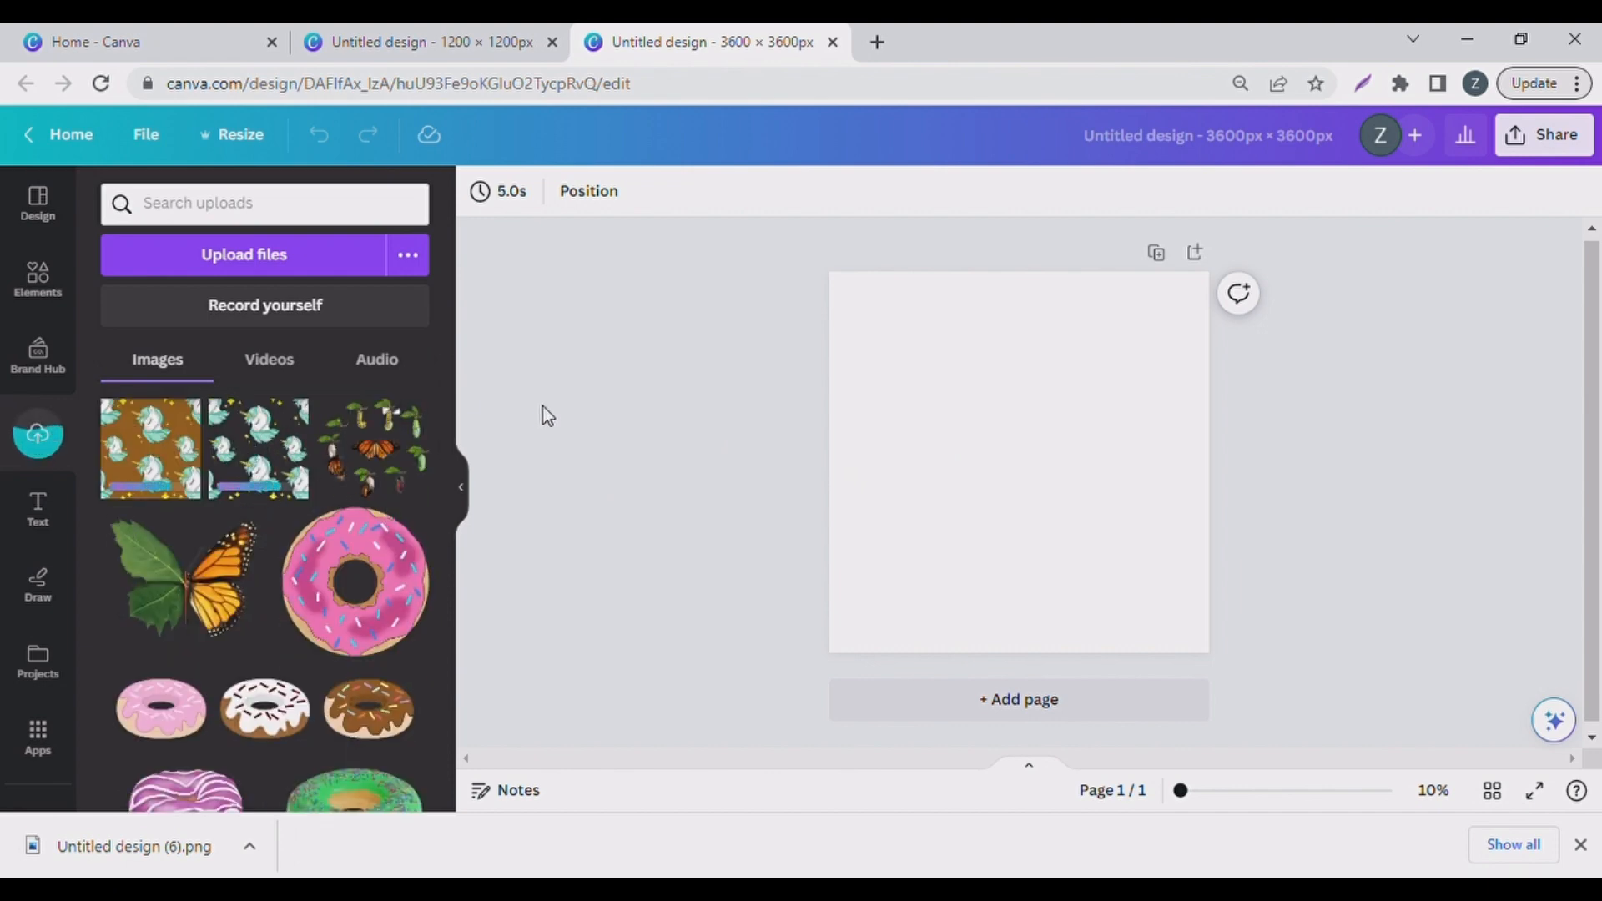
pyautogui.click(261, 448)
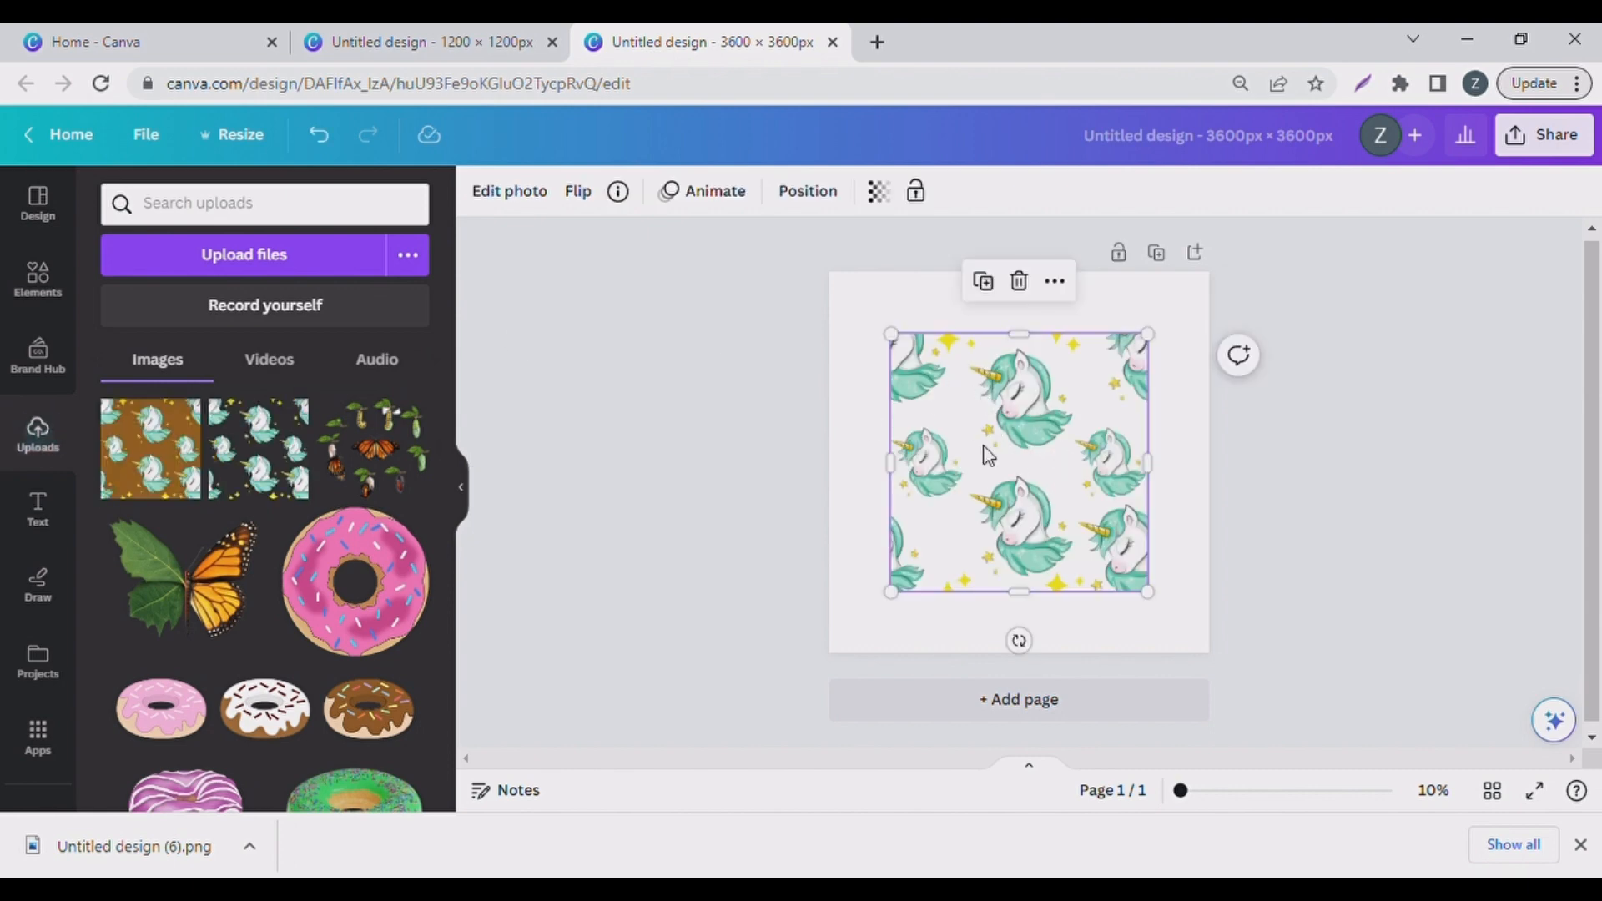
# Shrink the unicorn pattern tile to about one third of the page width and fit it into the page's upper-left corner
pyautogui.moveTo(1007, 454); pyautogui.dragTo(965, 426)
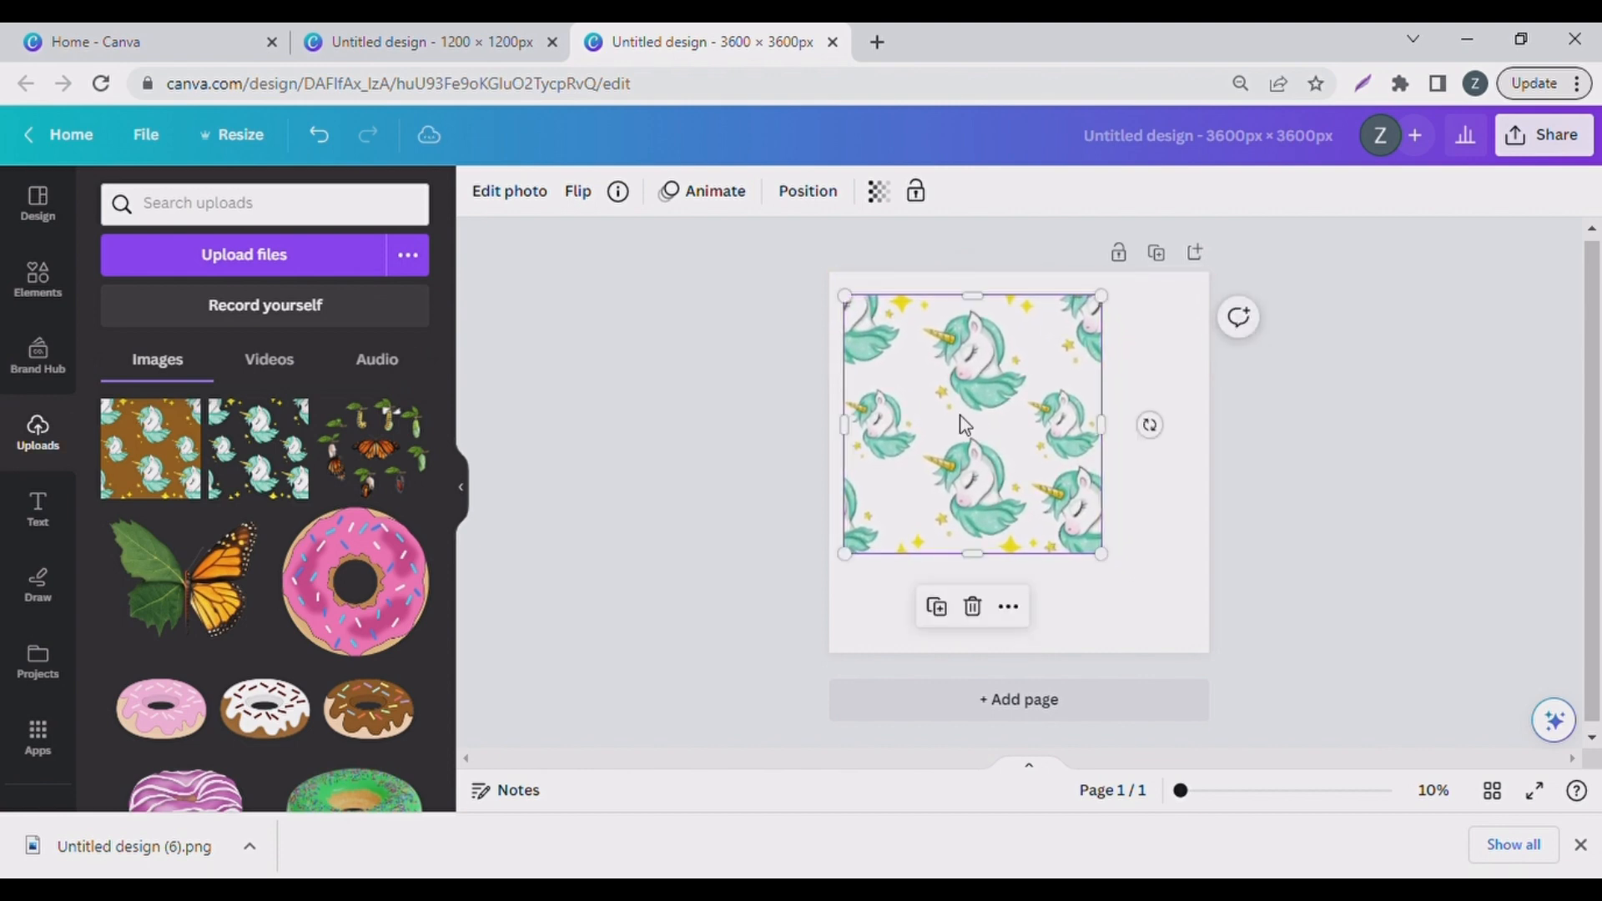
pyautogui.click(1169, 625)
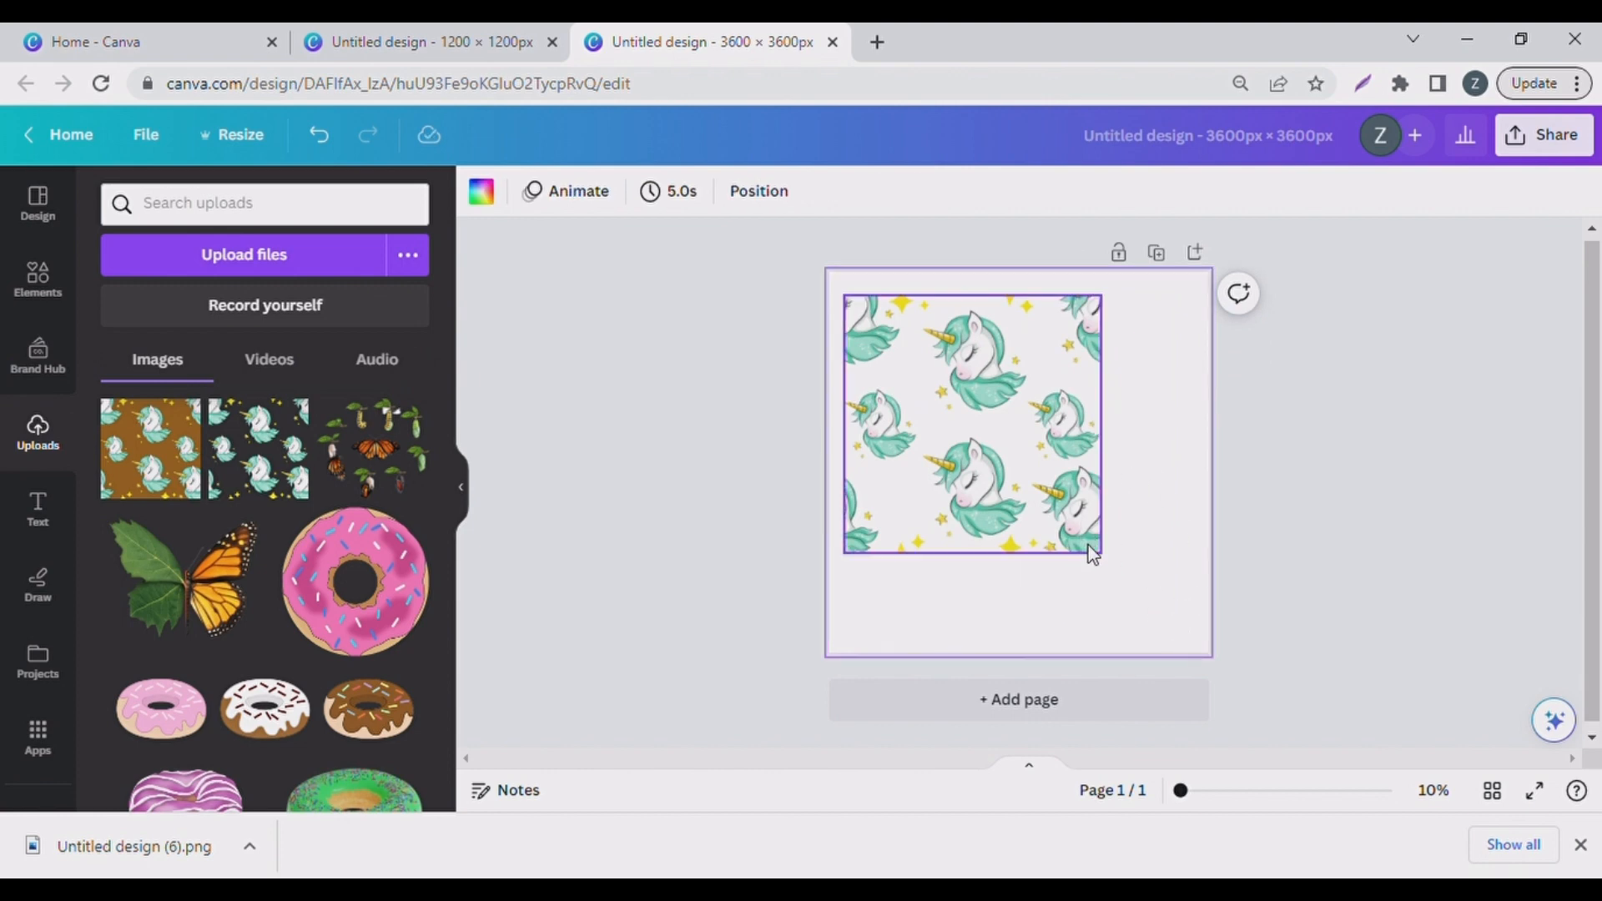
pyautogui.click(1033, 486)
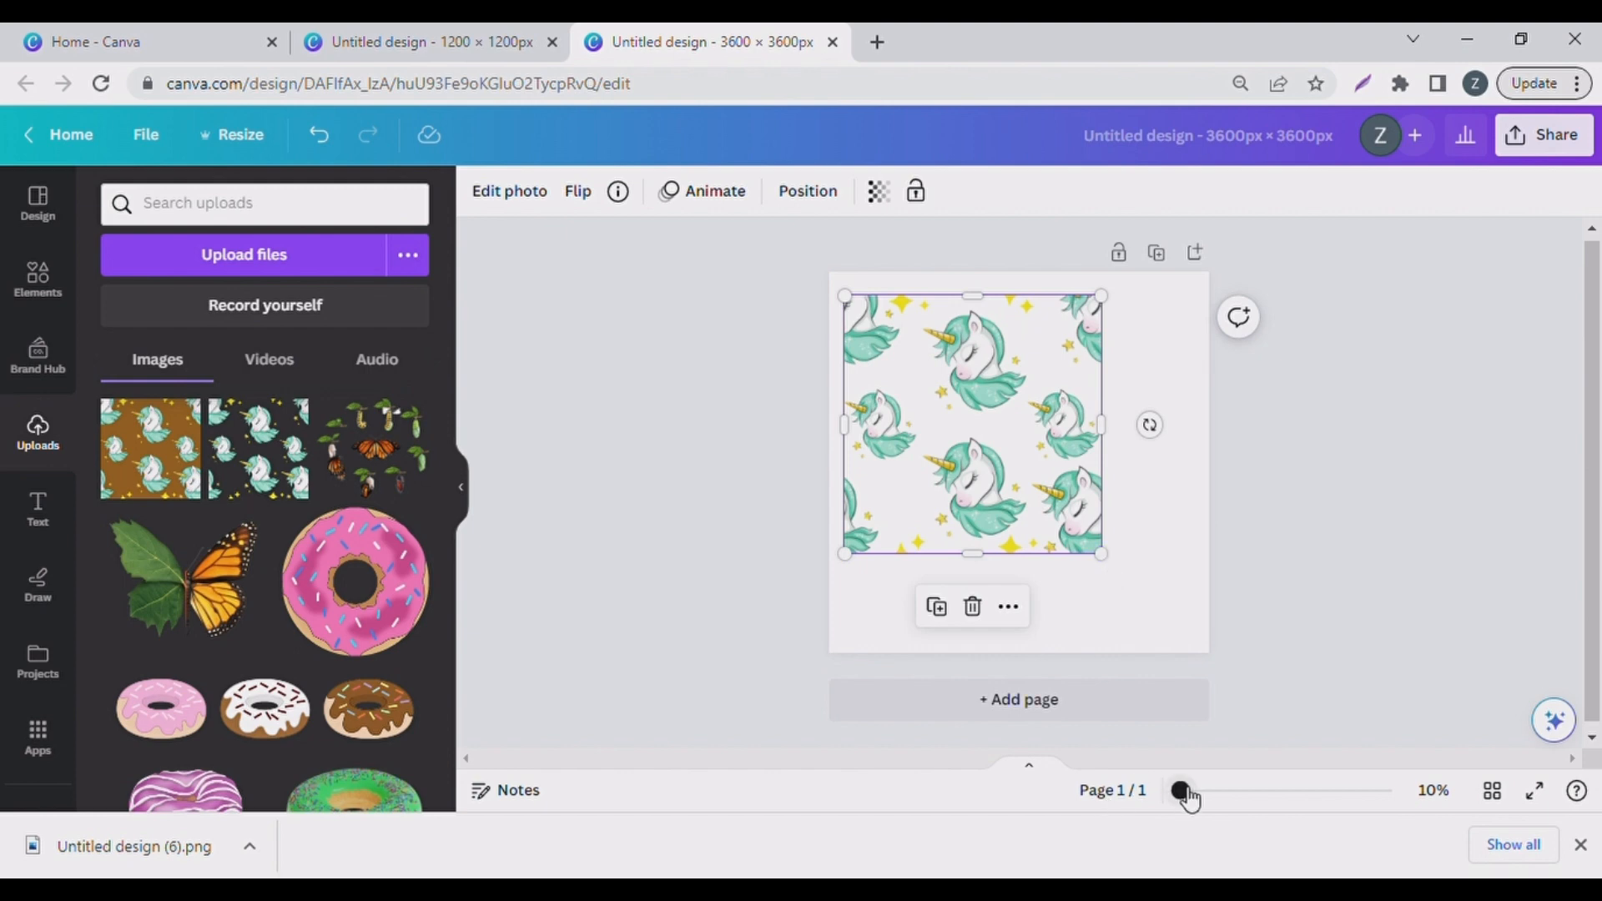
pyautogui.moveTo(1188, 799); pyautogui.dragTo(1259, 807)
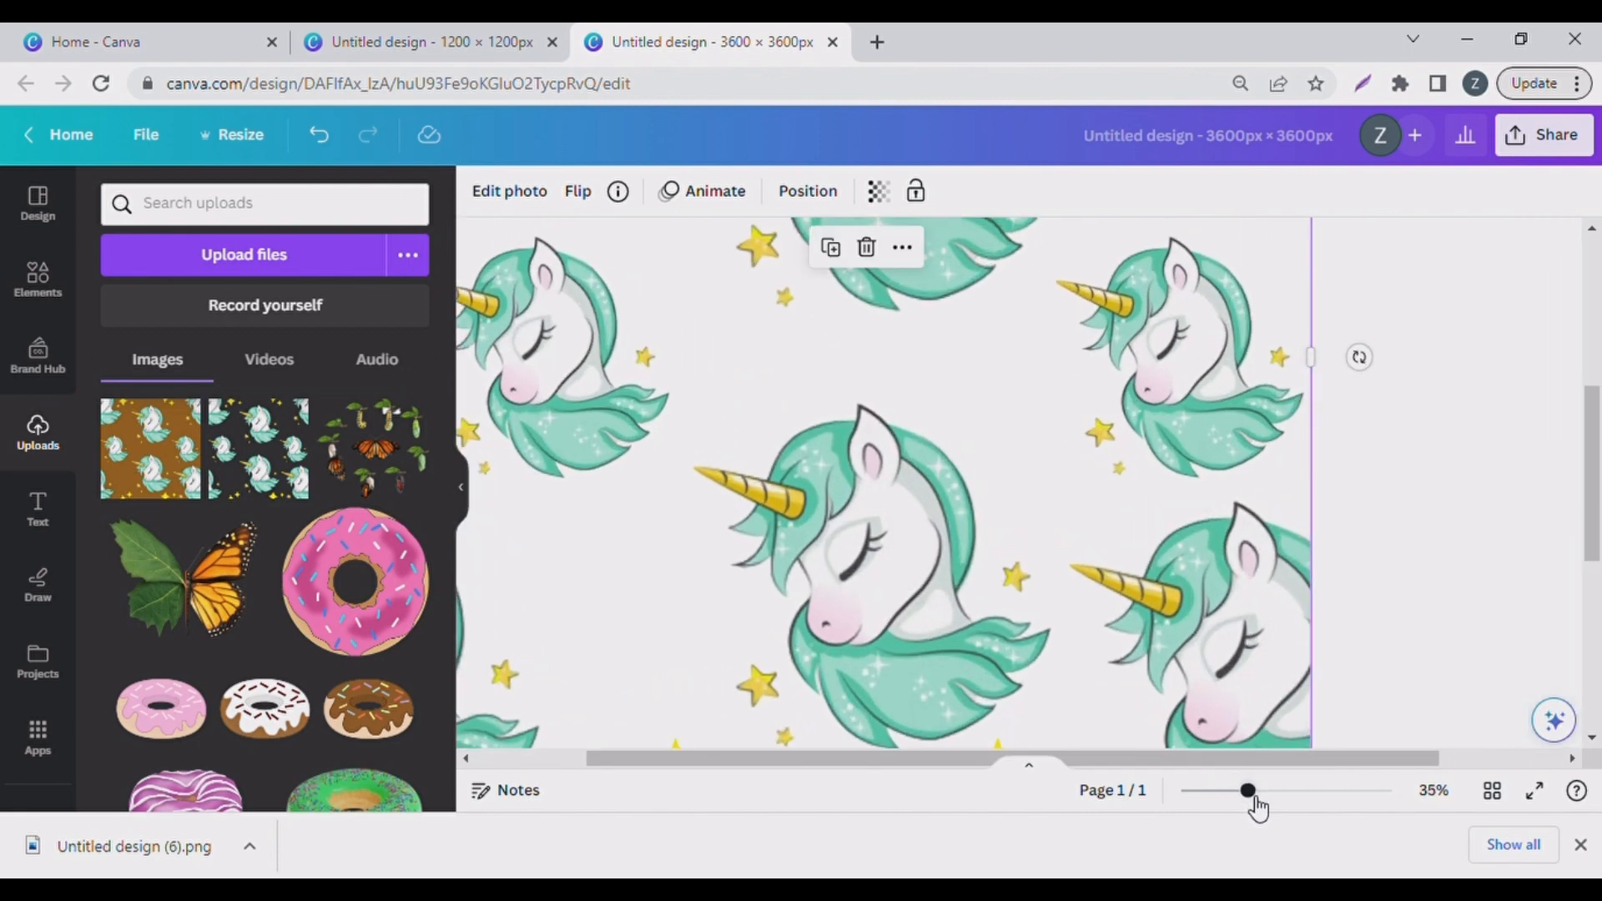
pyautogui.scroll(-3, 1257, 684)
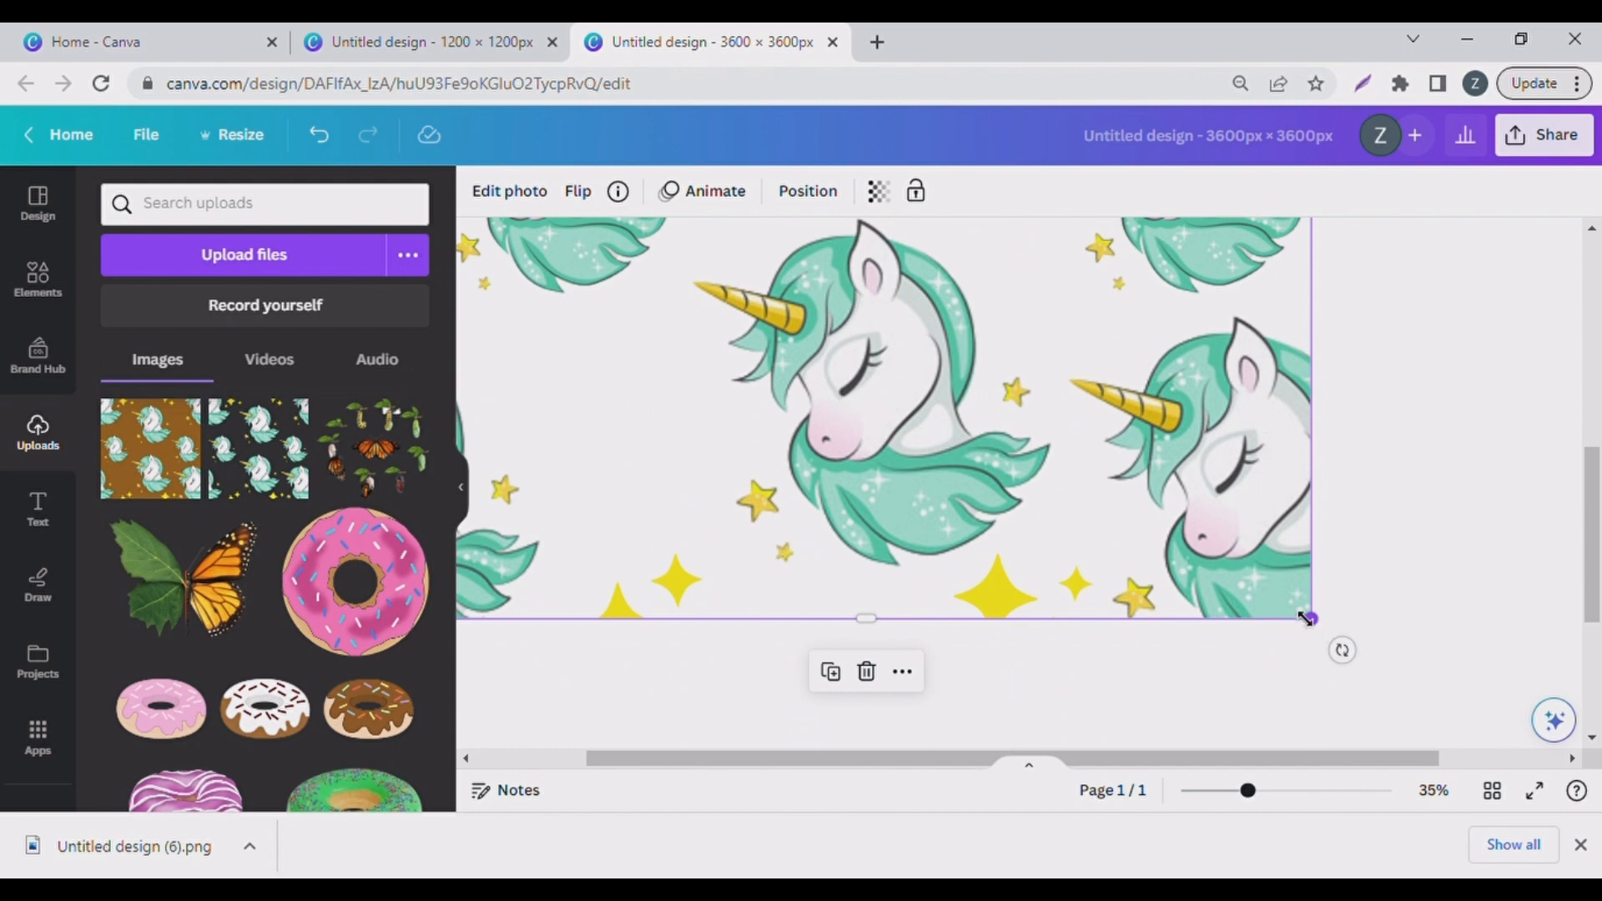
pyautogui.moveTo(1310, 619); pyautogui.dragTo(1256, 583)
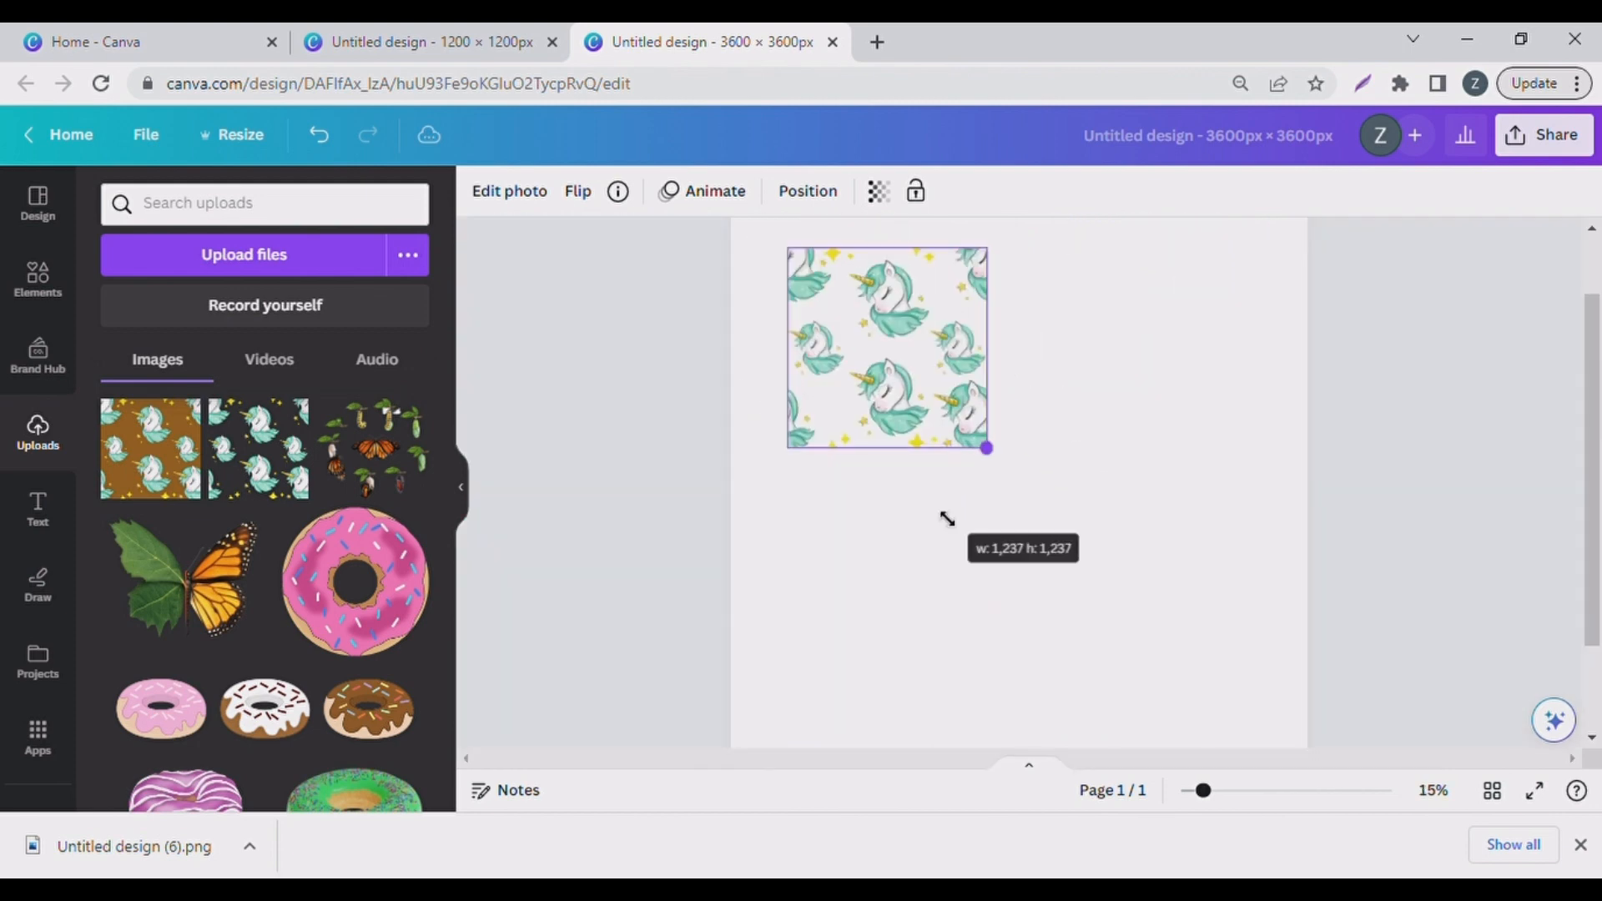
pyautogui.moveTo(947, 519); pyautogui.dragTo(941, 514)
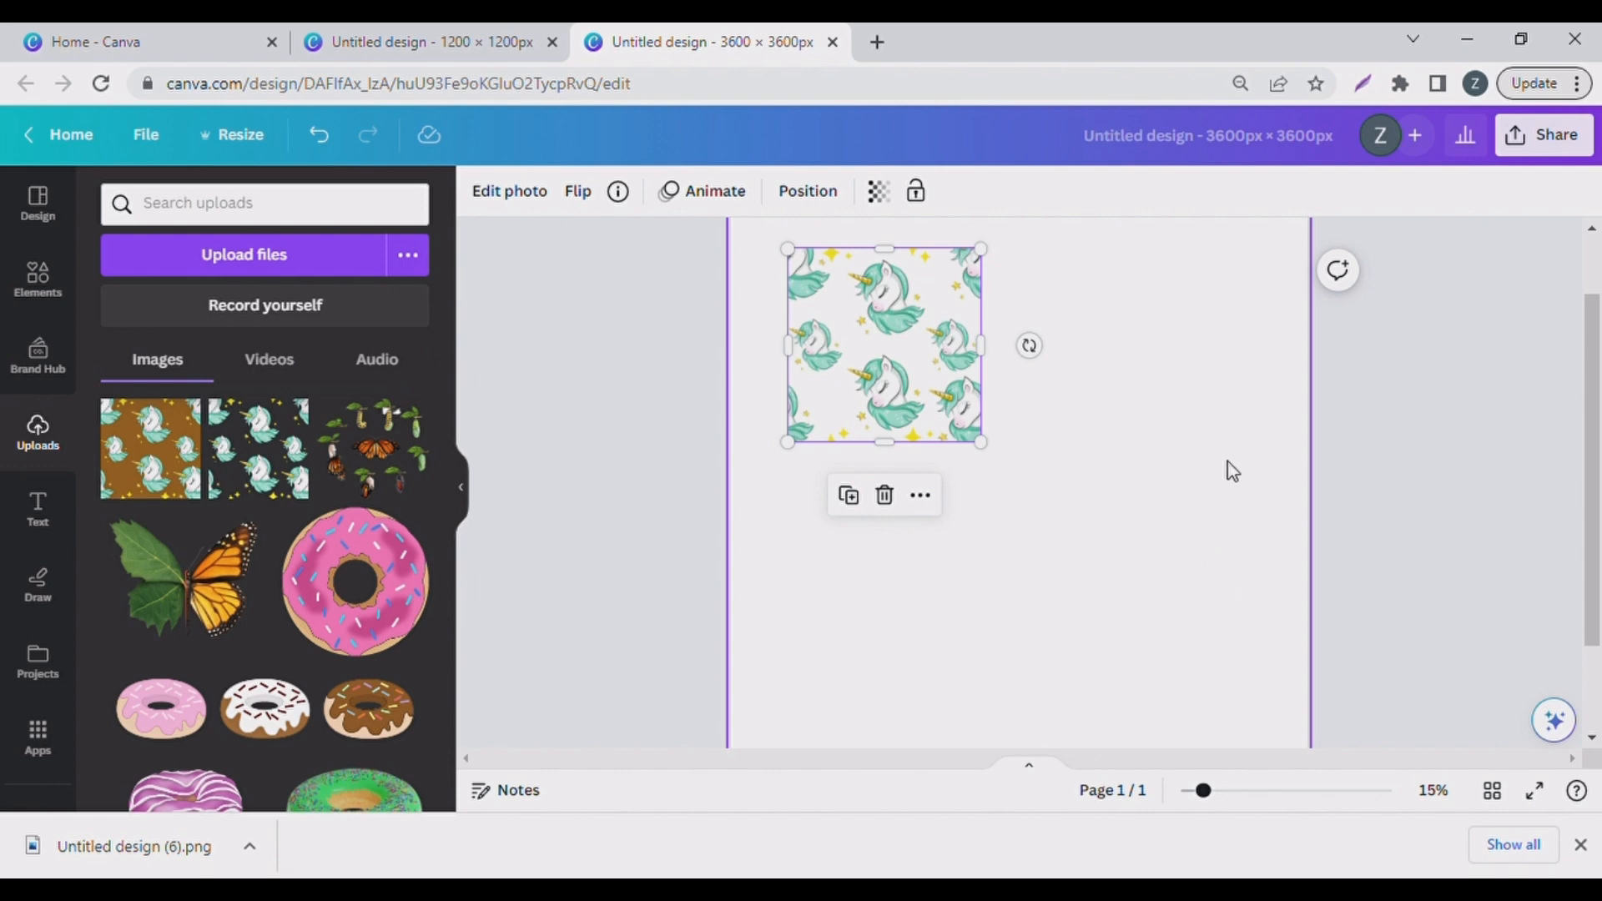
pyautogui.scroll(2, 1227, 468)
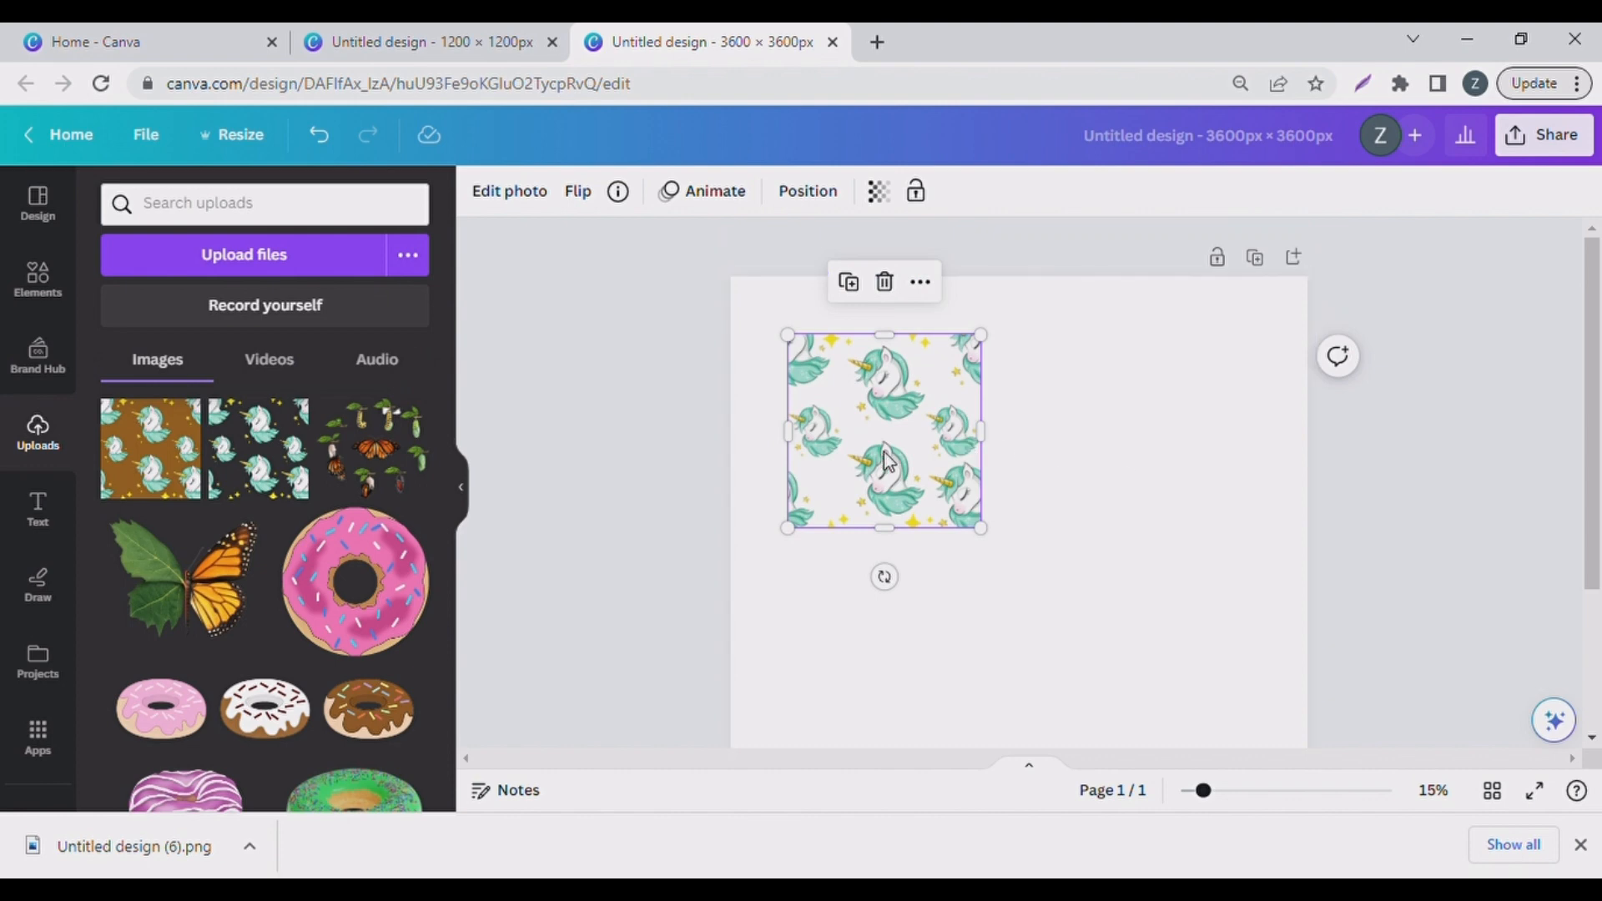
pyautogui.moveTo(888, 461); pyautogui.dragTo(829, 408)
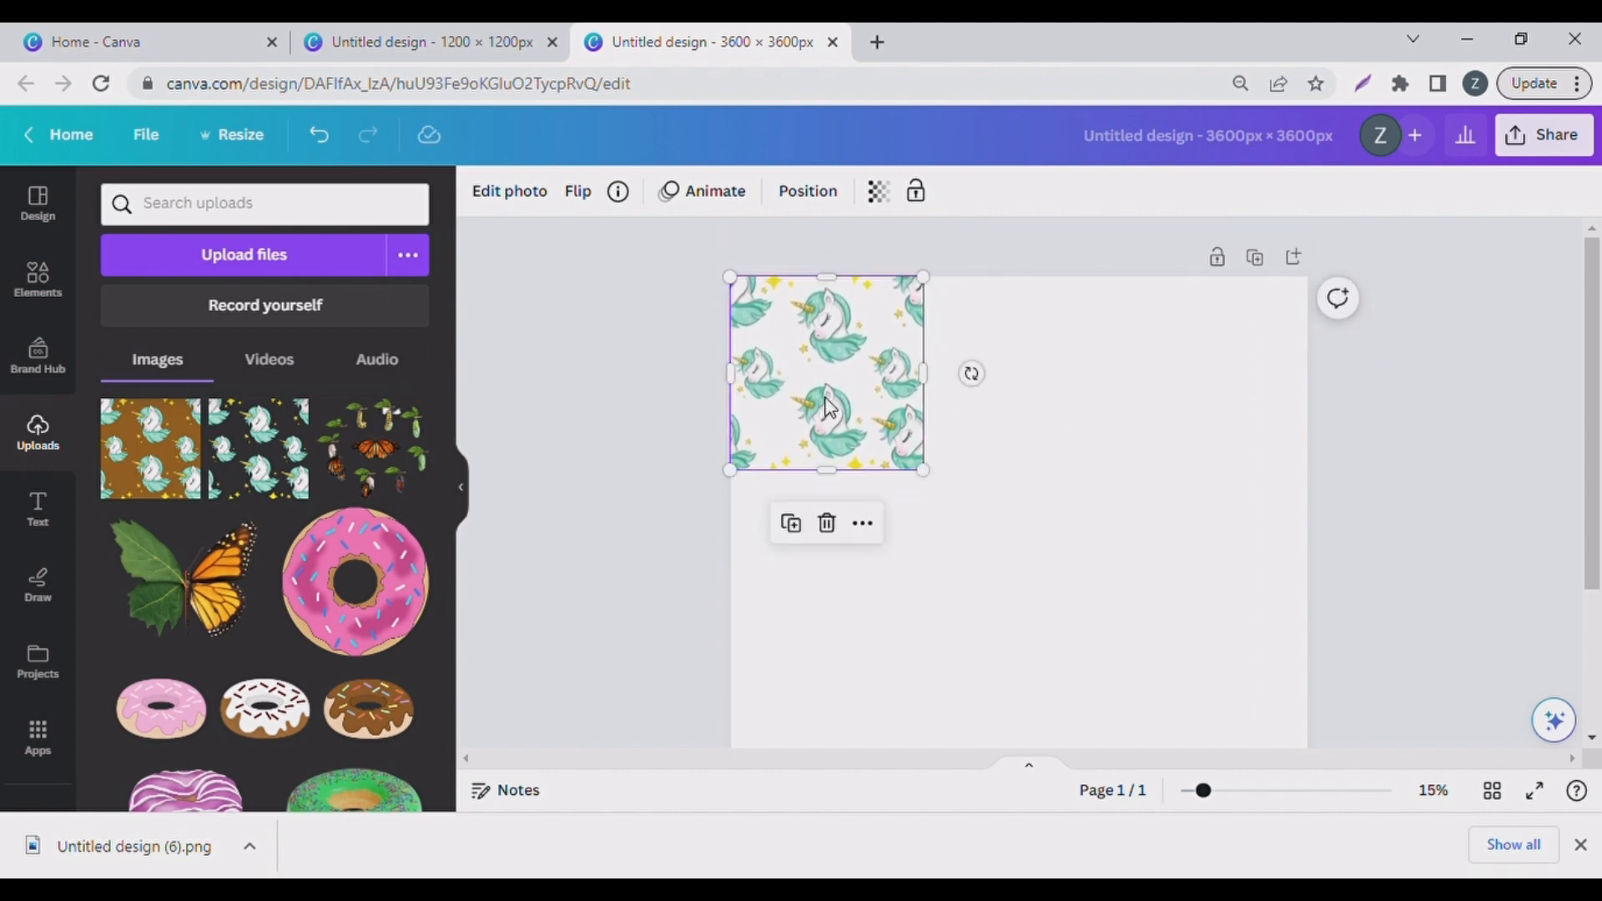
# Duplicate the pattern tile twice and align the copies edge to edge beside it to fill the page's top row
pyautogui.click(804, 537)
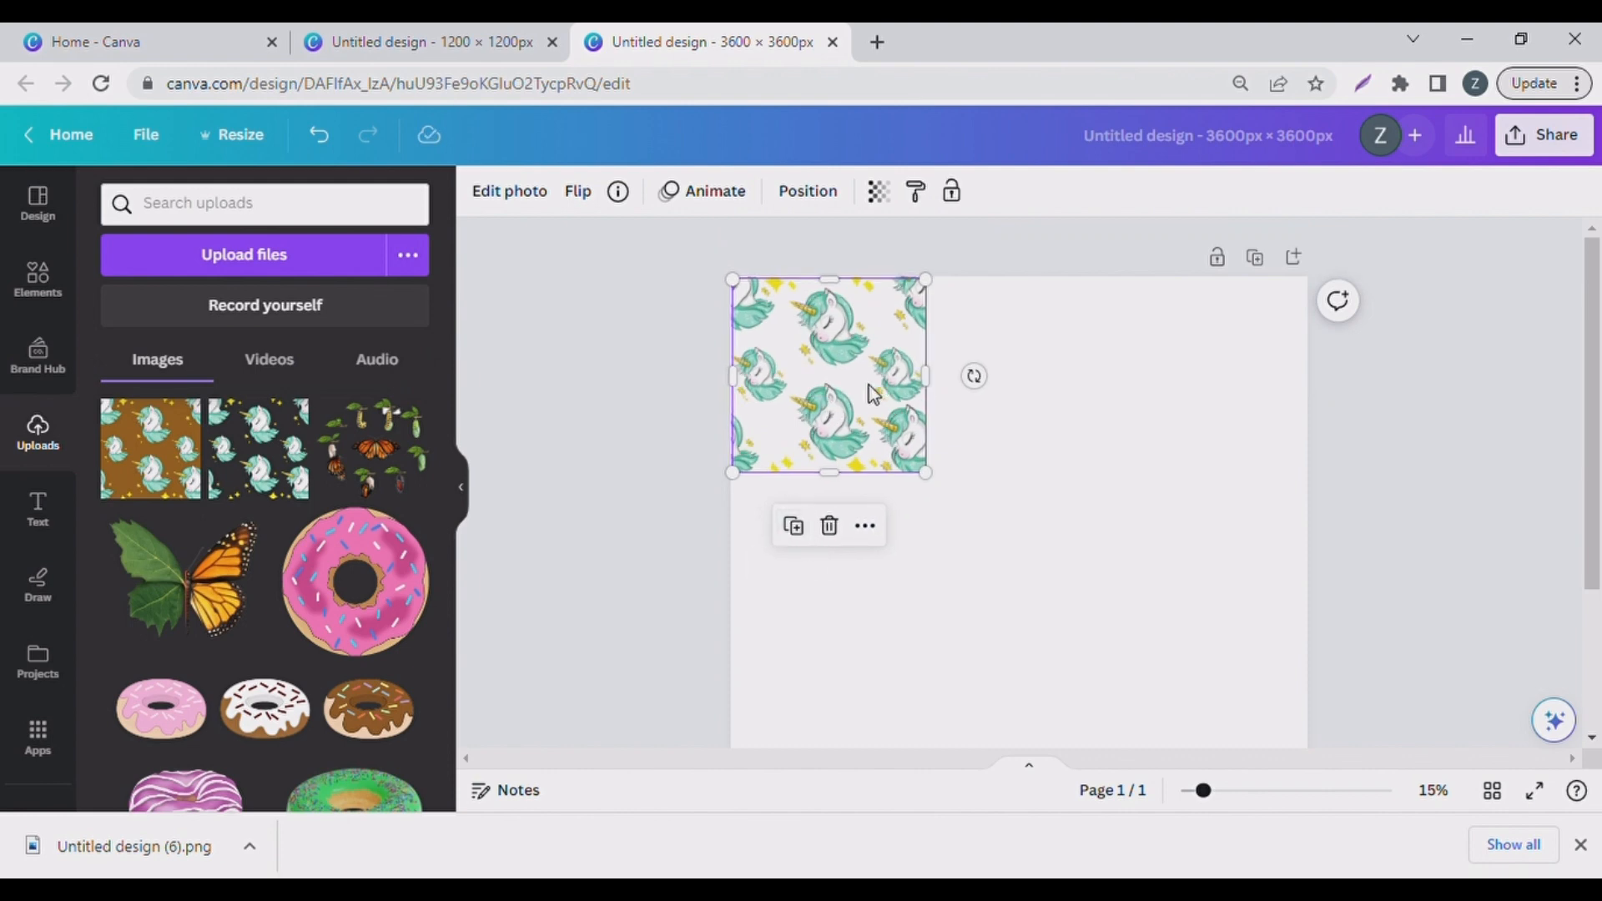
pyautogui.moveTo(873, 394); pyautogui.dragTo(1075, 398)
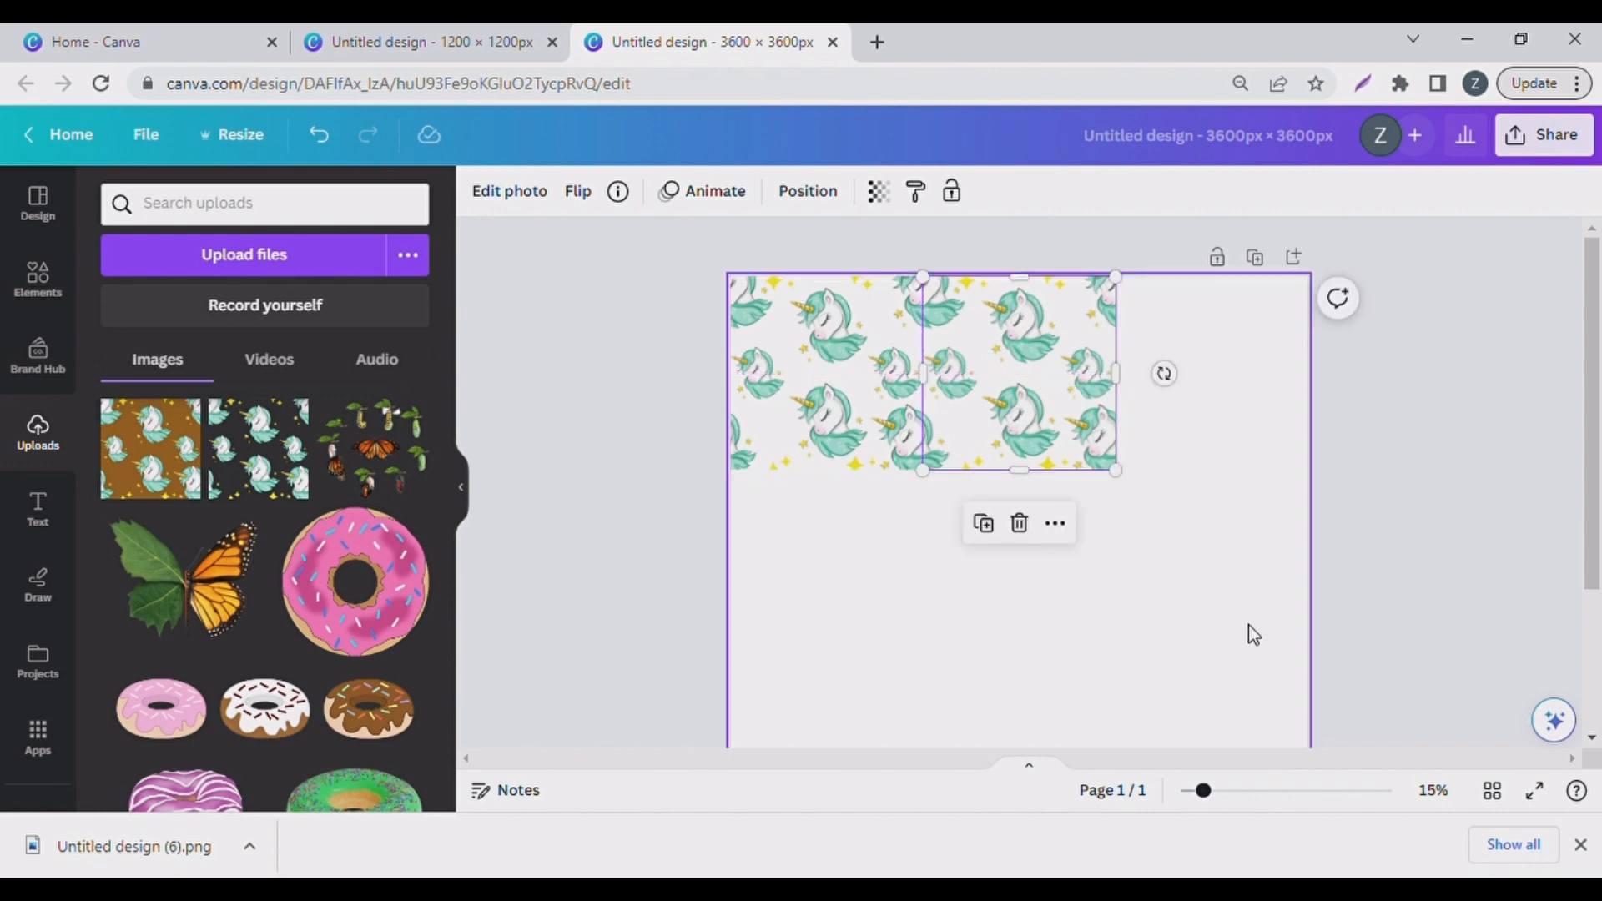
pyautogui.hotkey('ctrl', '+')
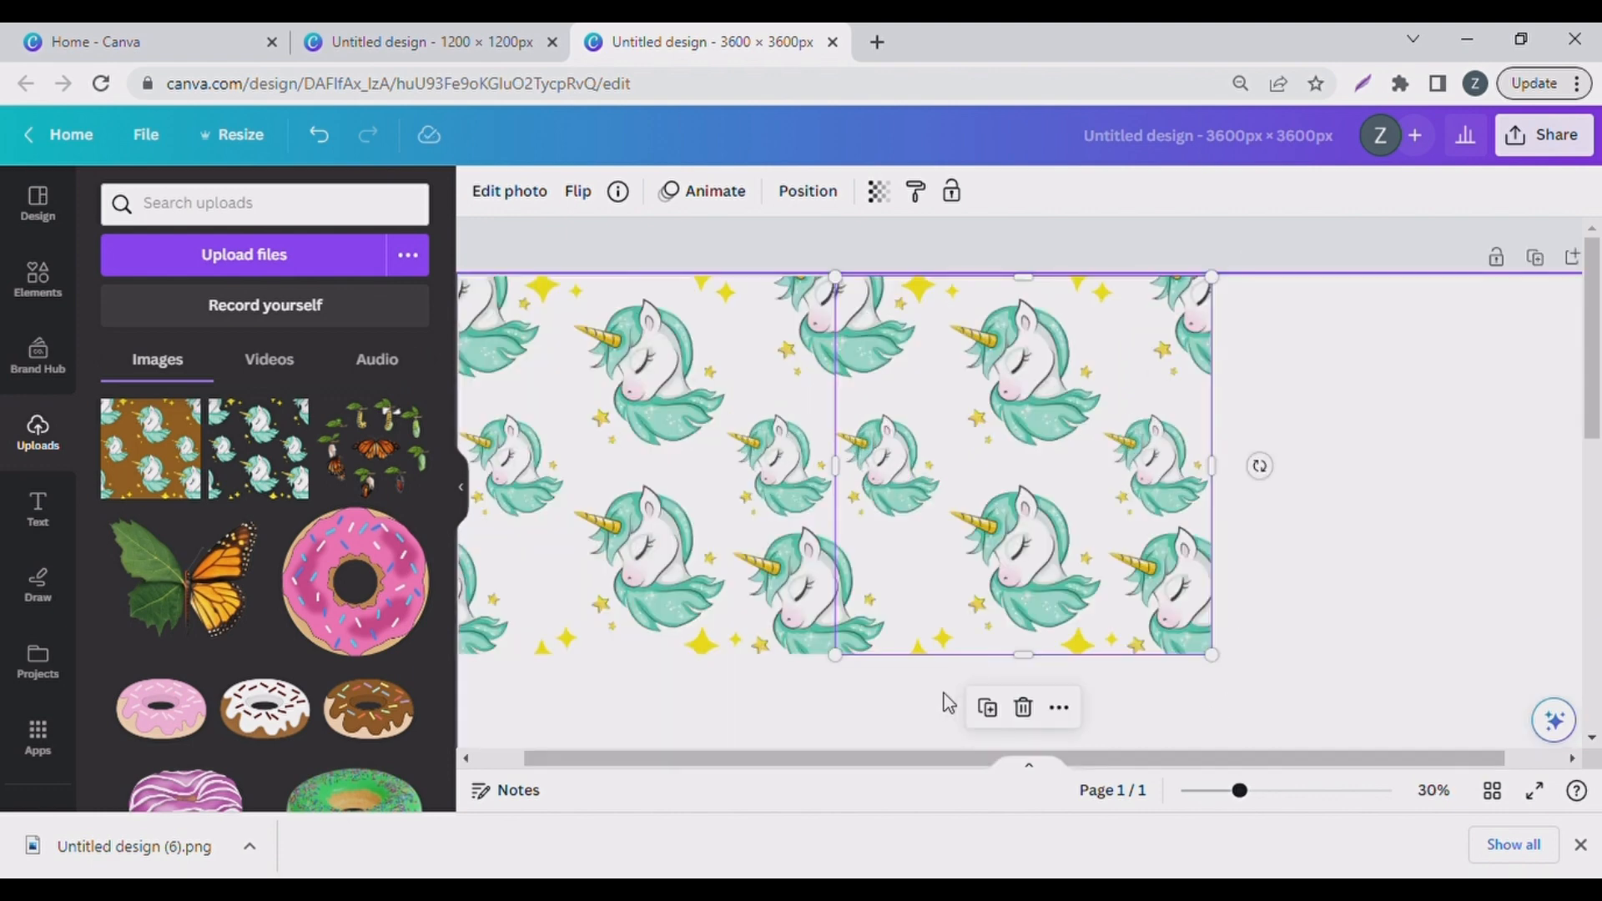
pyautogui.click(987, 709)
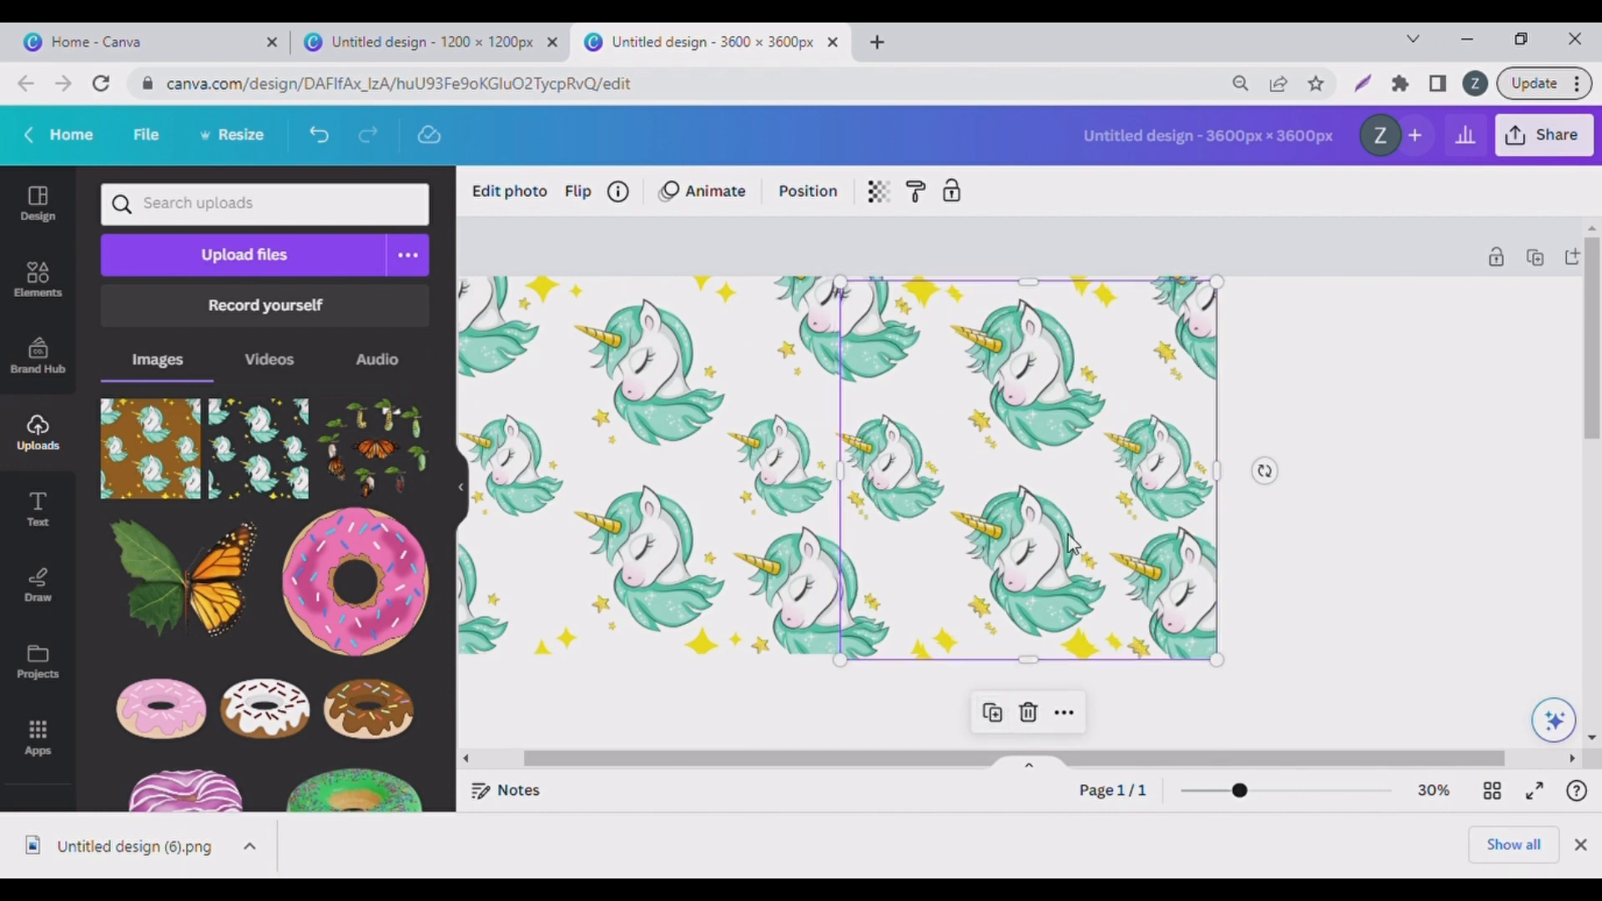
pyautogui.moveTo(1072, 547); pyautogui.dragTo(1455, 547)
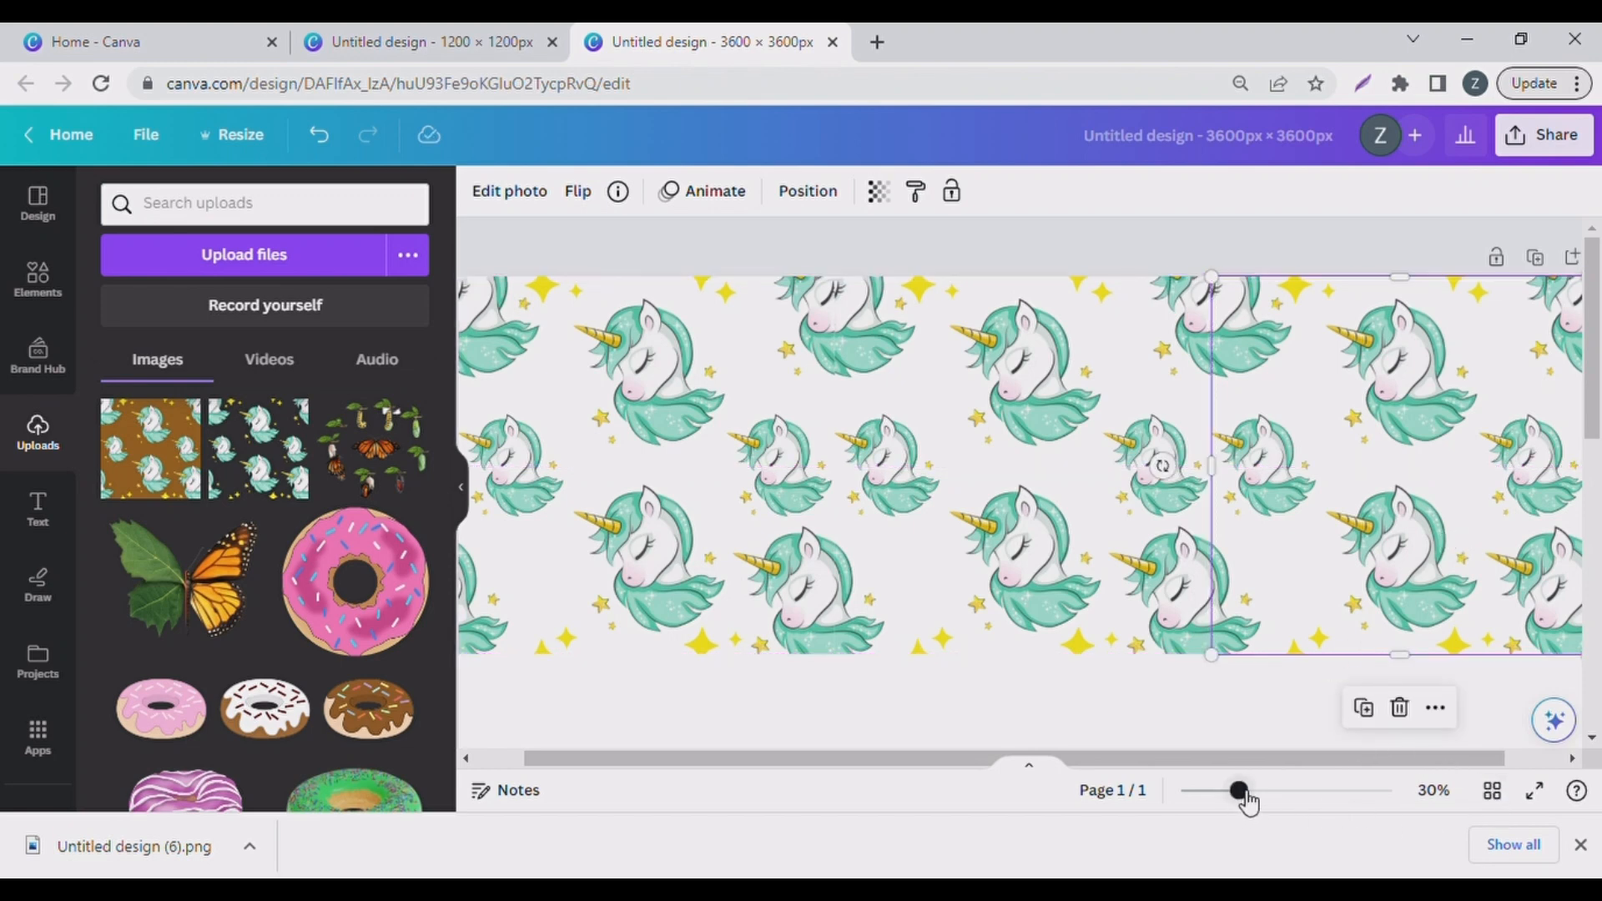
# Duplicate the row of three transparent unicorn tiles twice and align the copies edge to edge below it to fill the page
pyautogui.moveTo(1242, 793); pyautogui.dragTo(1220, 794)
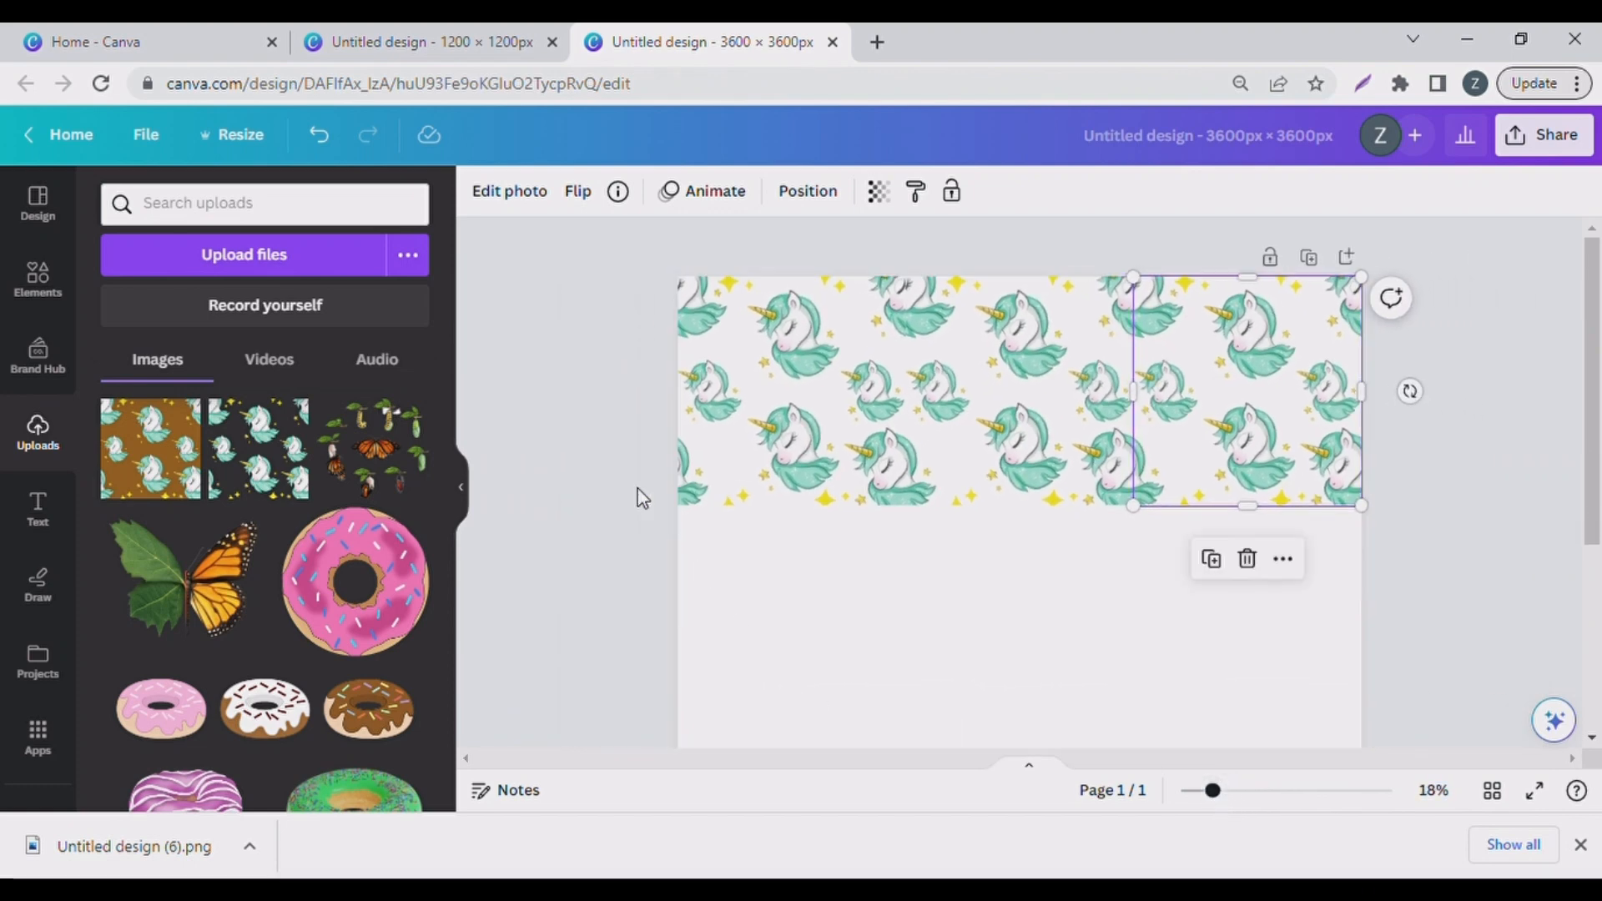
pyautogui.moveTo(636, 448); pyautogui.dragTo(1349, 417)
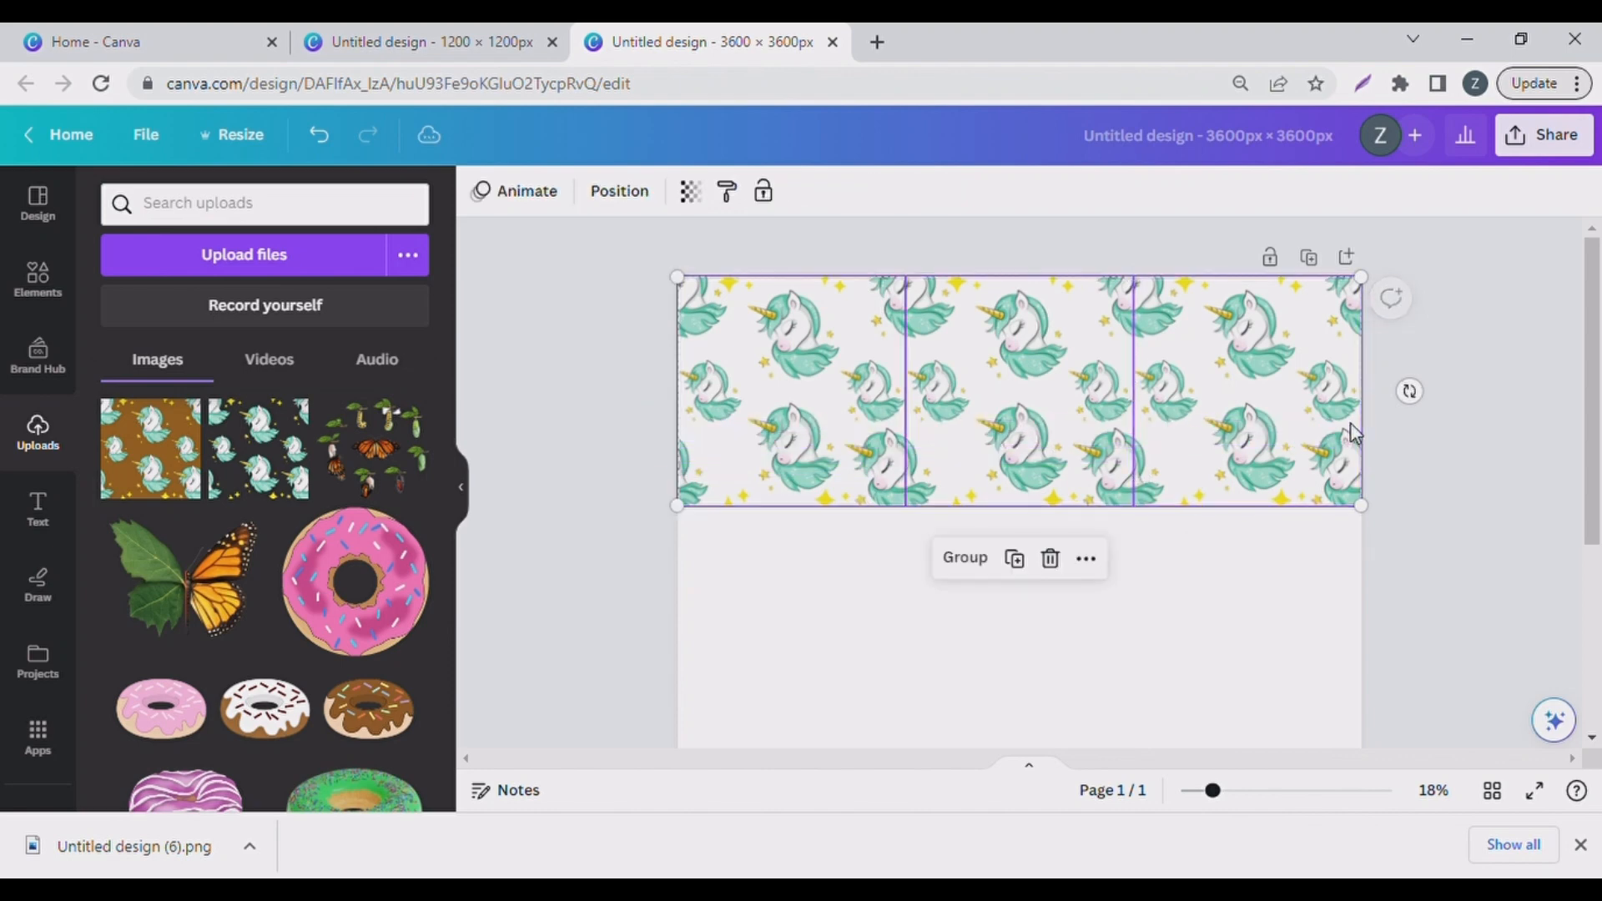
pyautogui.click(1016, 561)
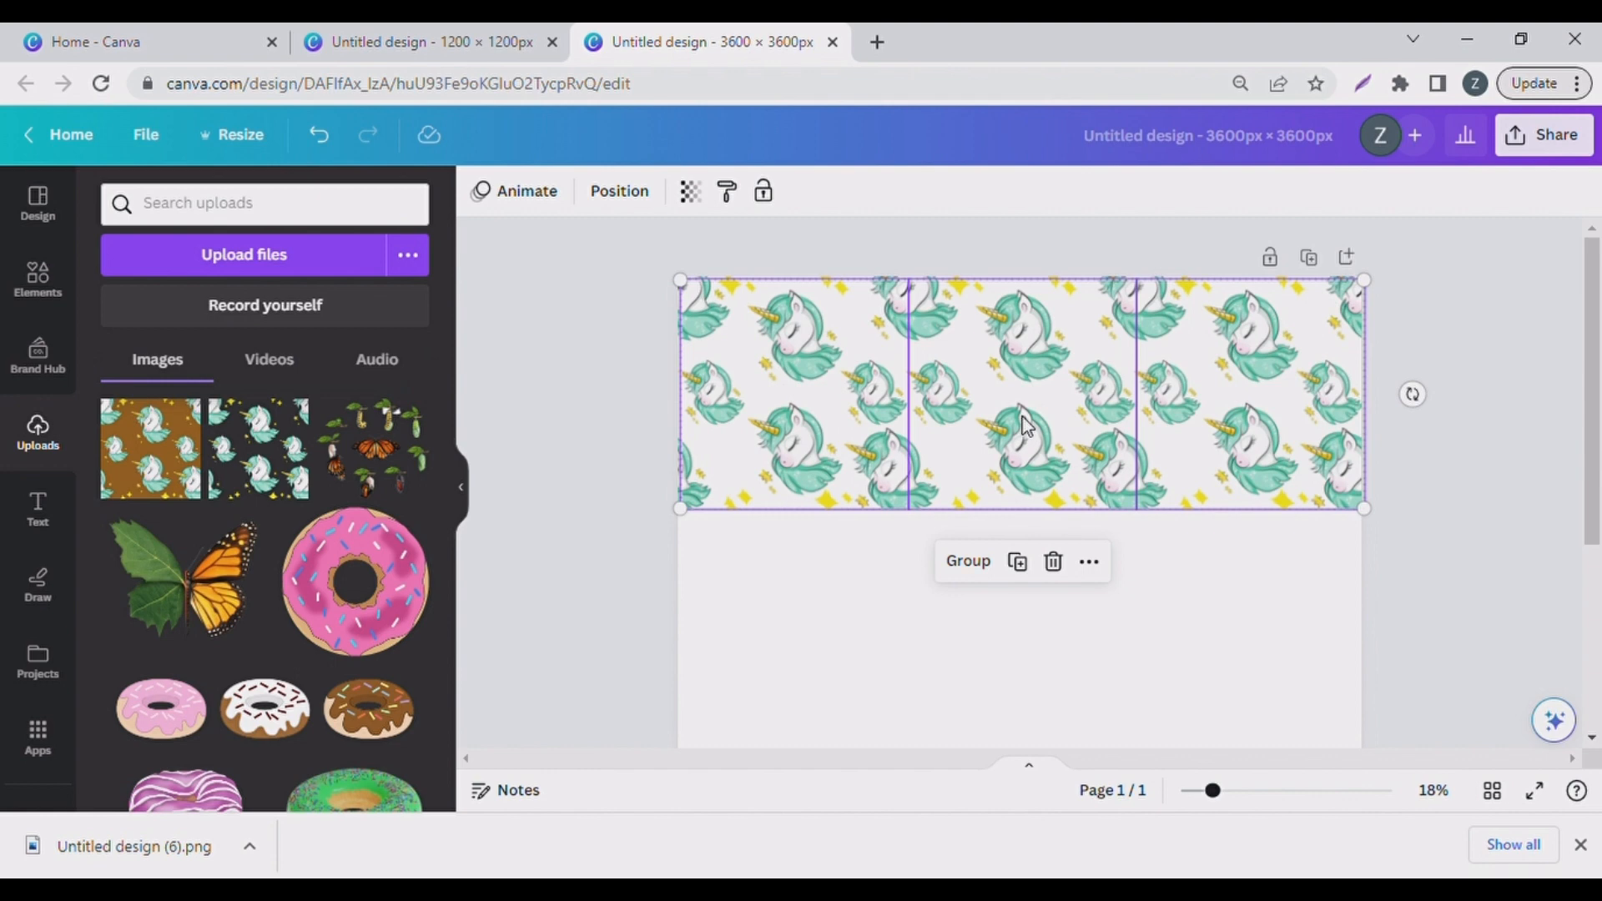
pyautogui.moveTo(1026, 428); pyautogui.dragTo(1035, 659)
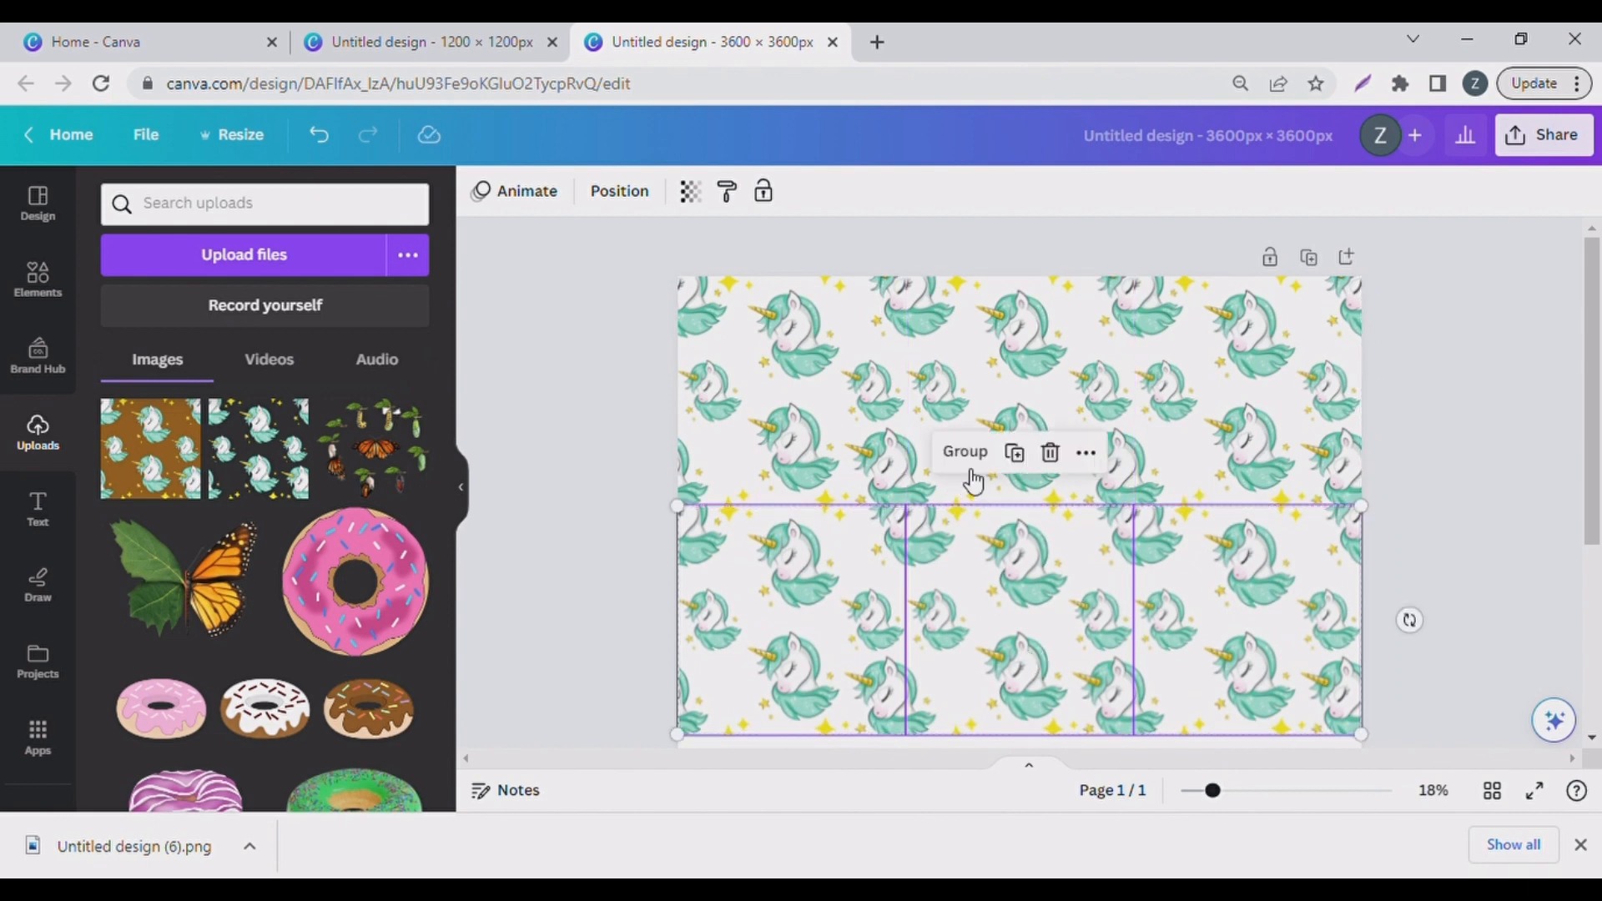
pyautogui.click(1017, 455)
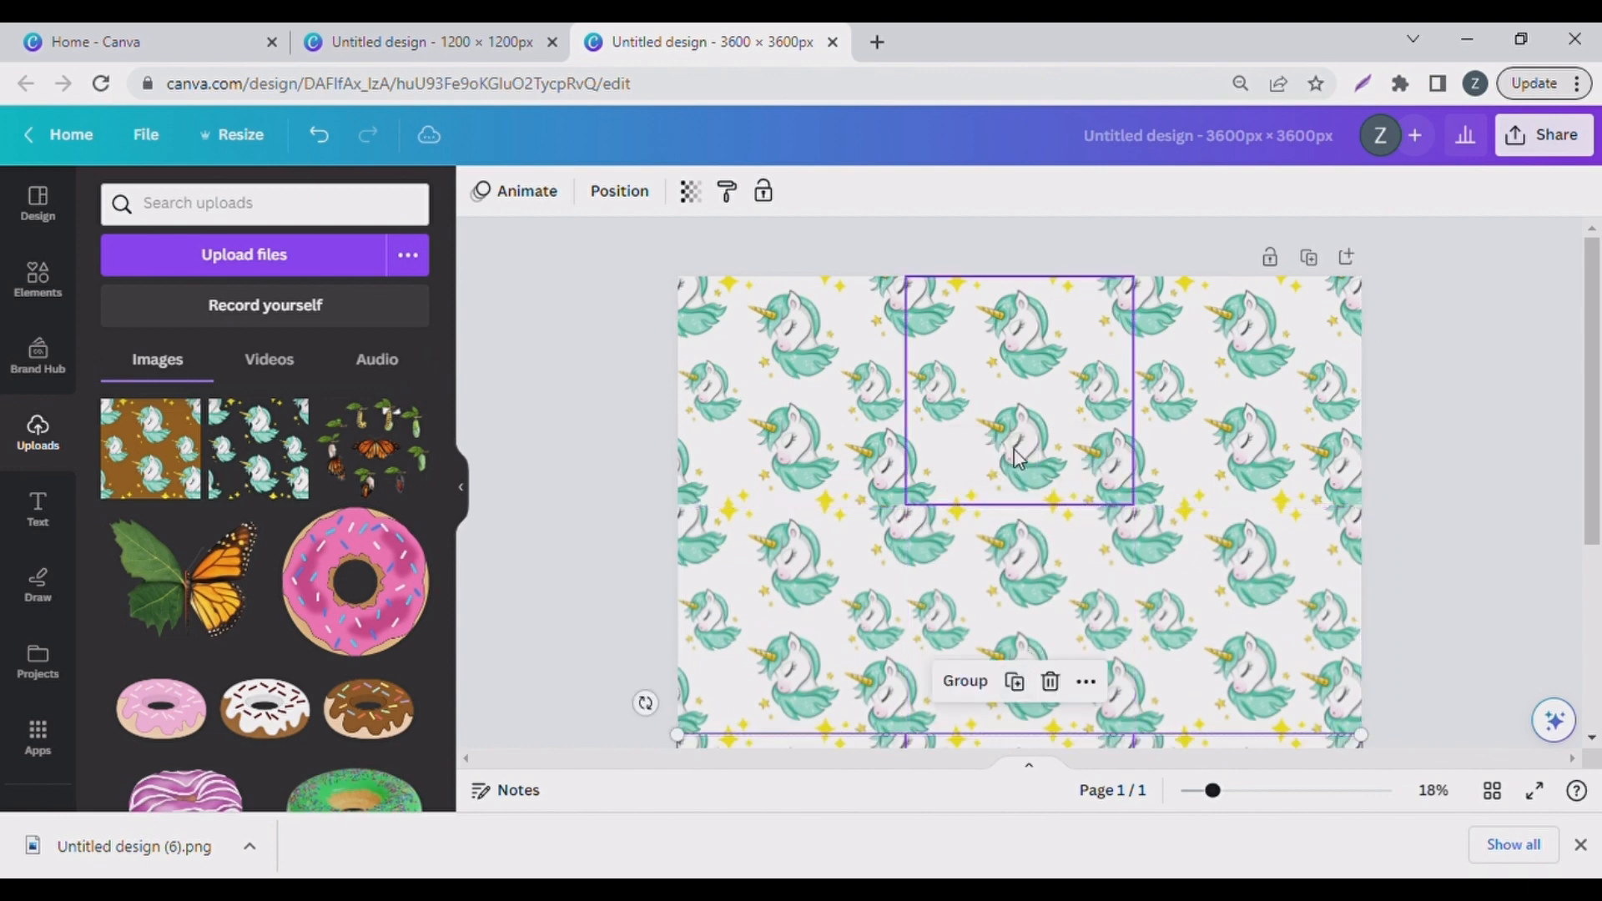
pyautogui.scroll(-2, 1457, 522)
pyautogui.scroll(-2, 1457, 522)
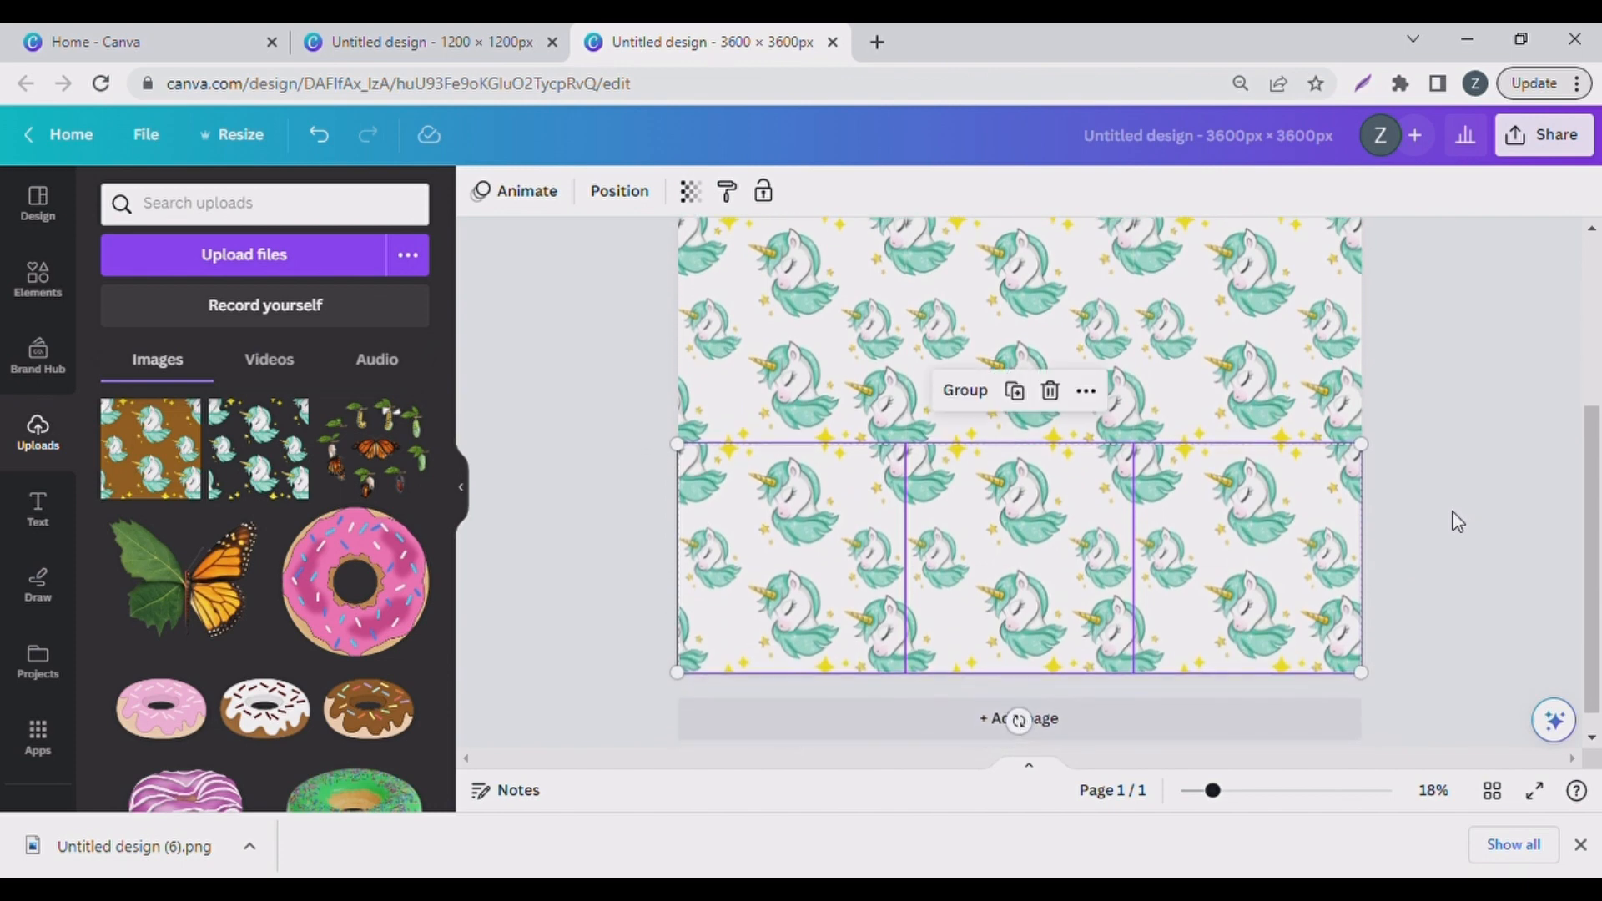
pyautogui.click(1459, 521)
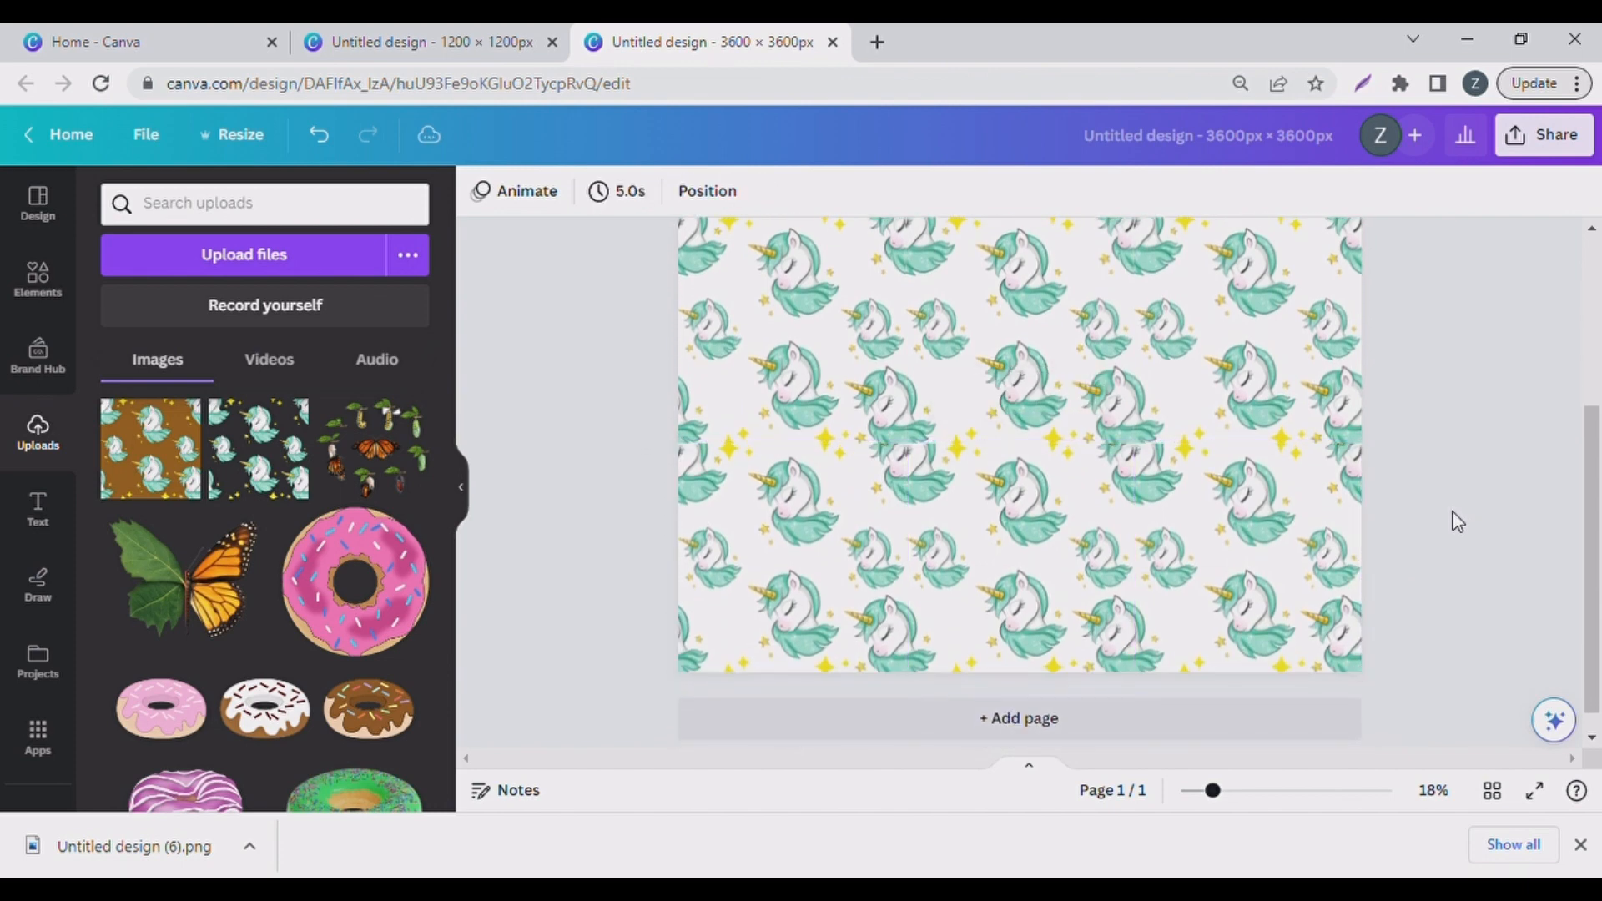
# Select all nine transparent unicorn tiles on the page and group them
pyautogui.scroll(2, 1445, 377)
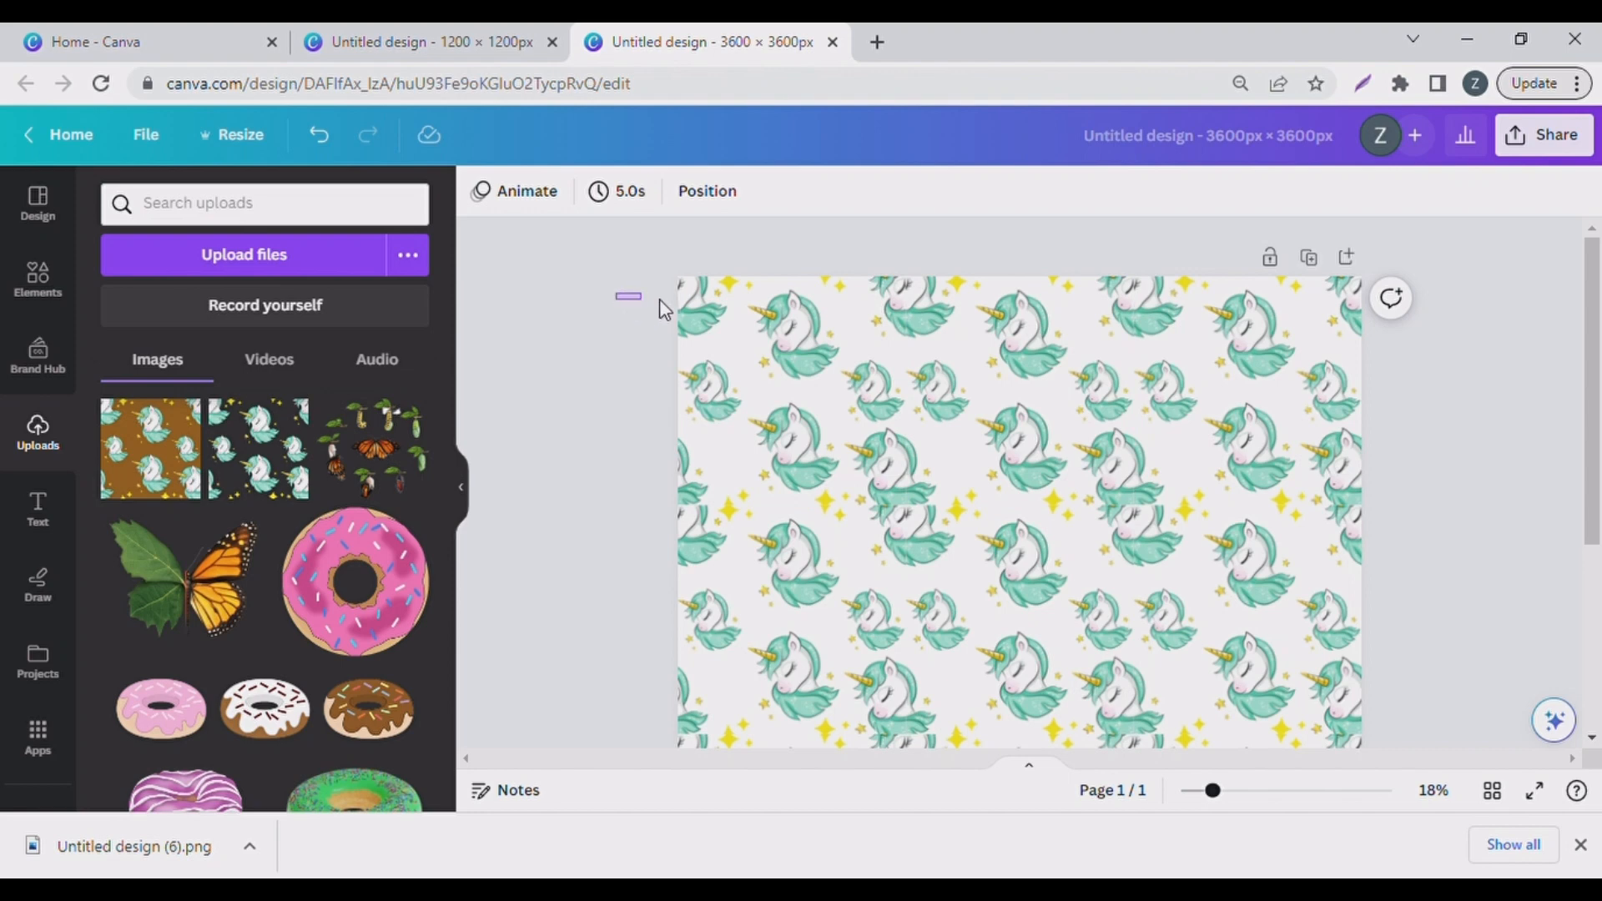
pyautogui.moveTo(660, 302); pyautogui.dragTo(1405, 844)
pyautogui.scroll(-1, 1486, 682)
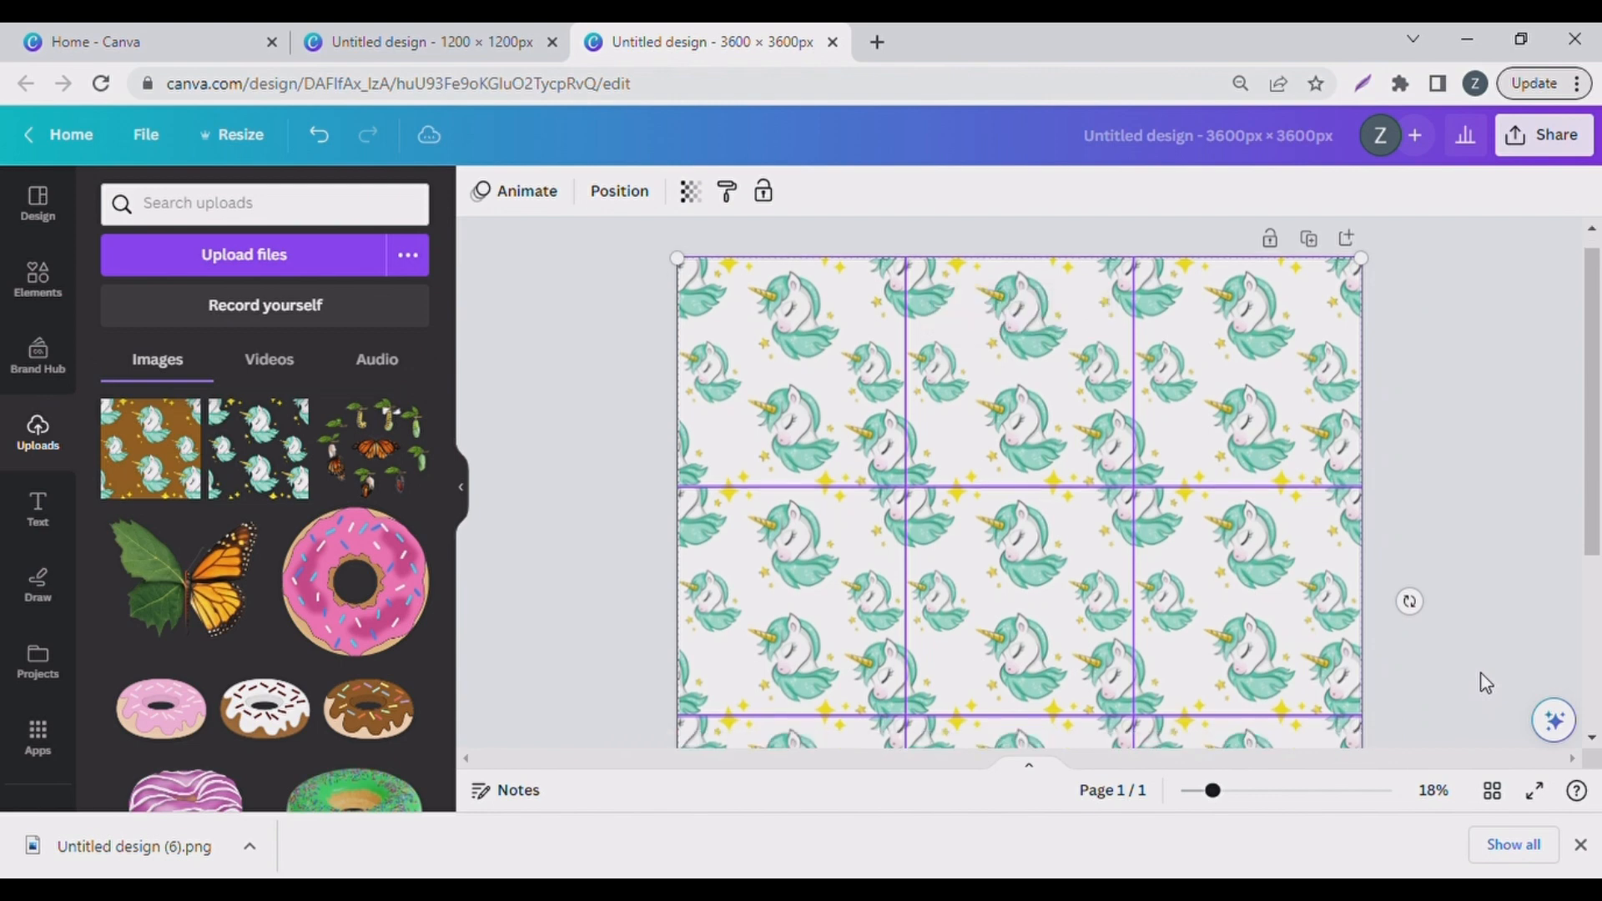
pyautogui.scroll(-3, 1485, 683)
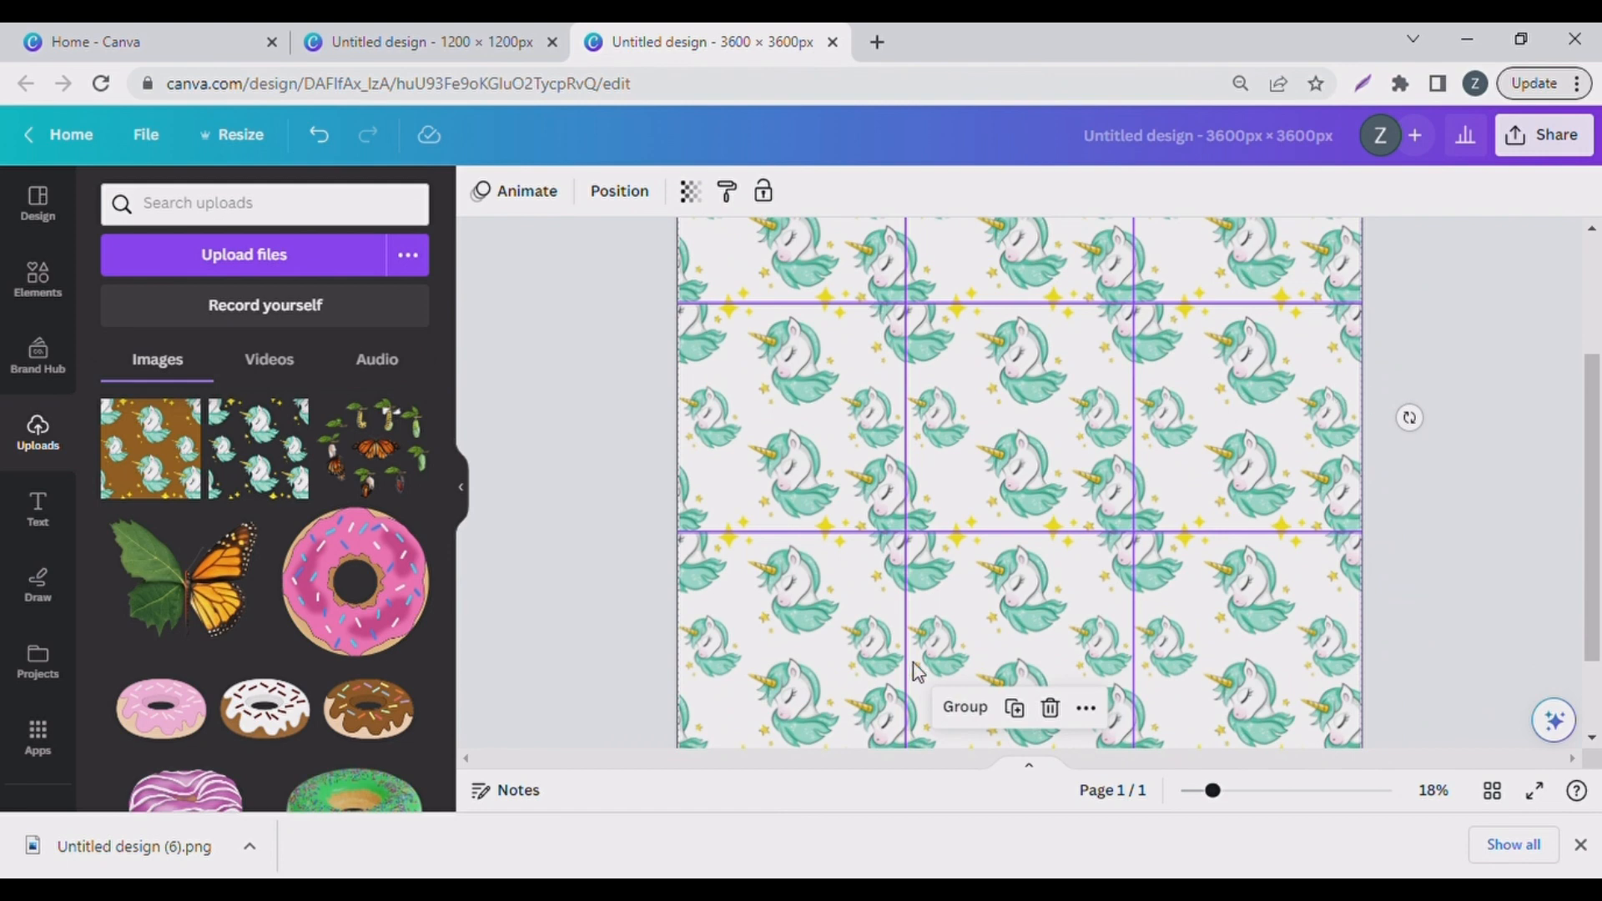
pyautogui.click(968, 707)
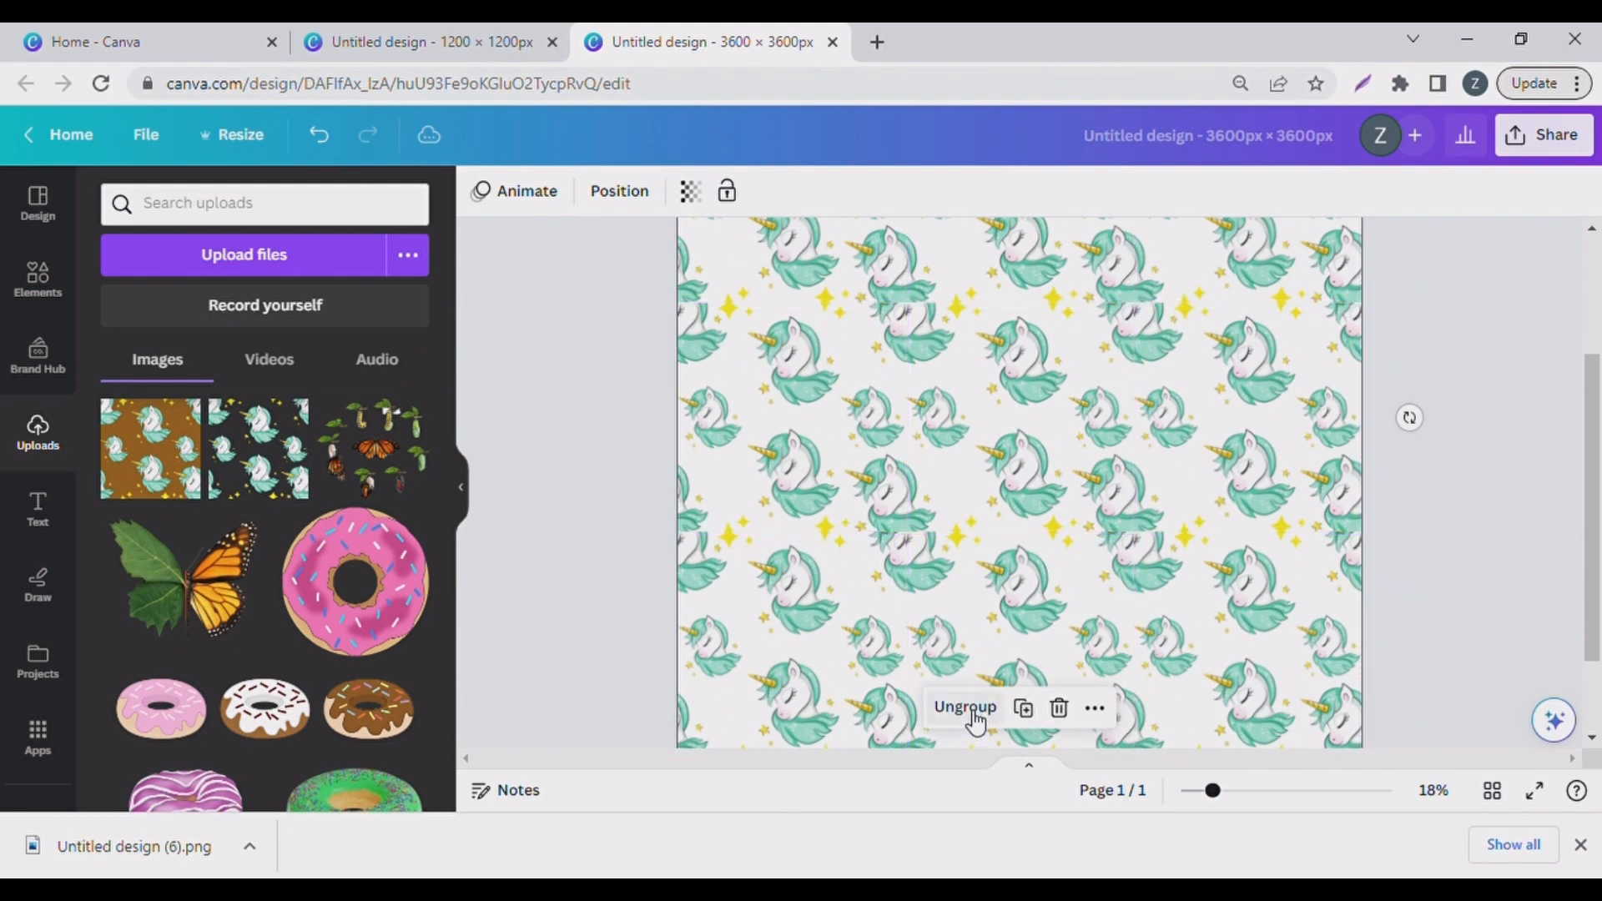
pyautogui.click(1484, 469)
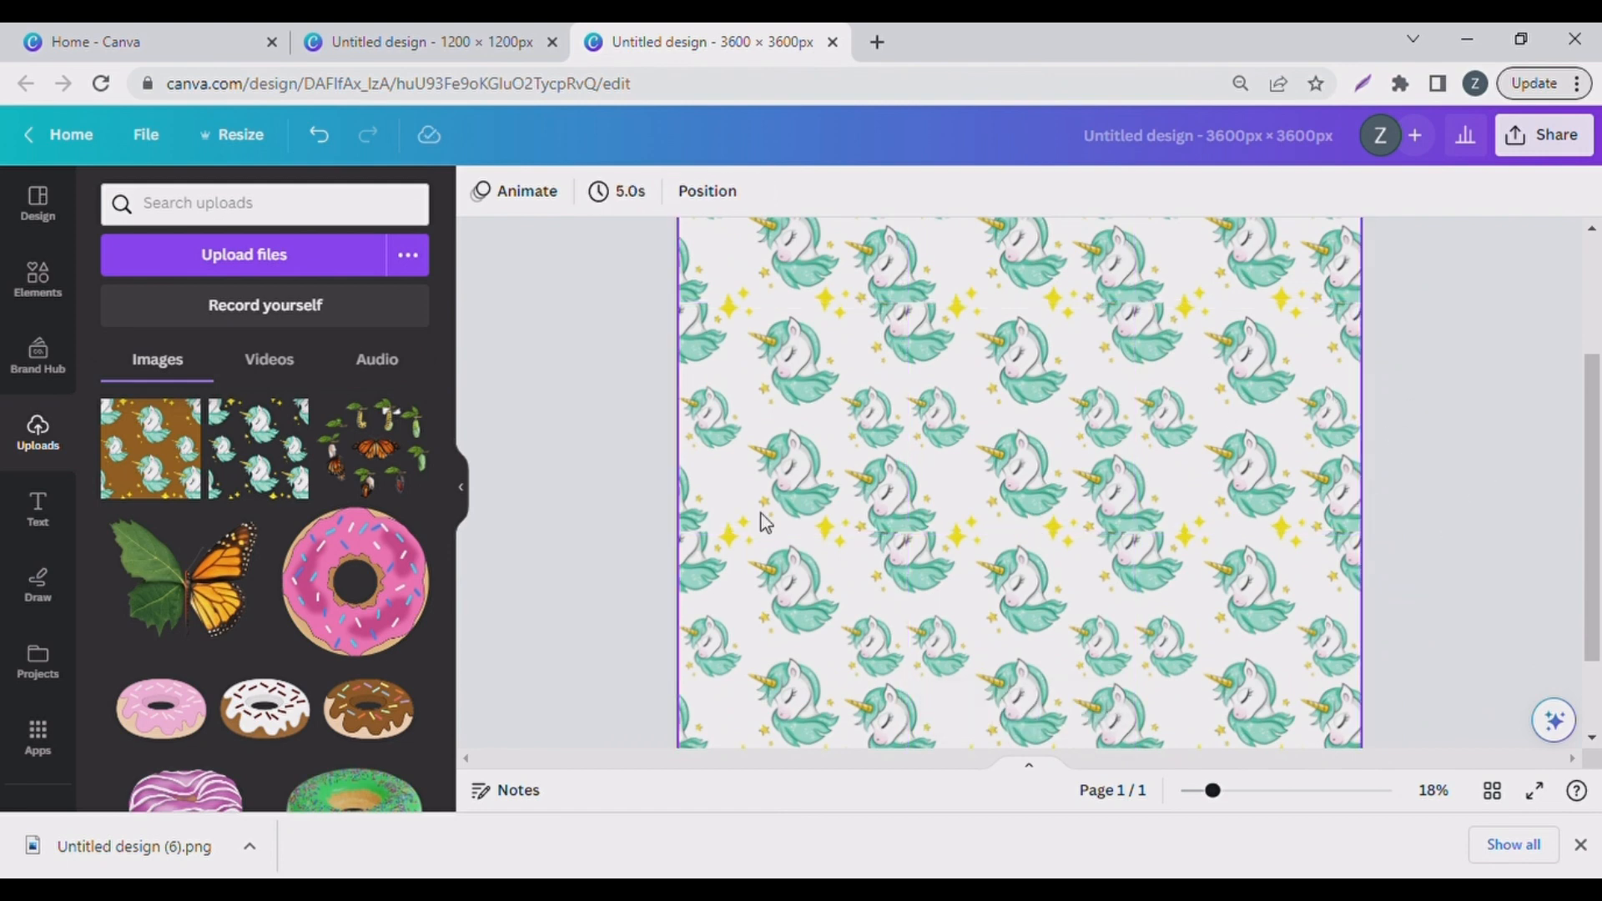
pyautogui.click(682, 616)
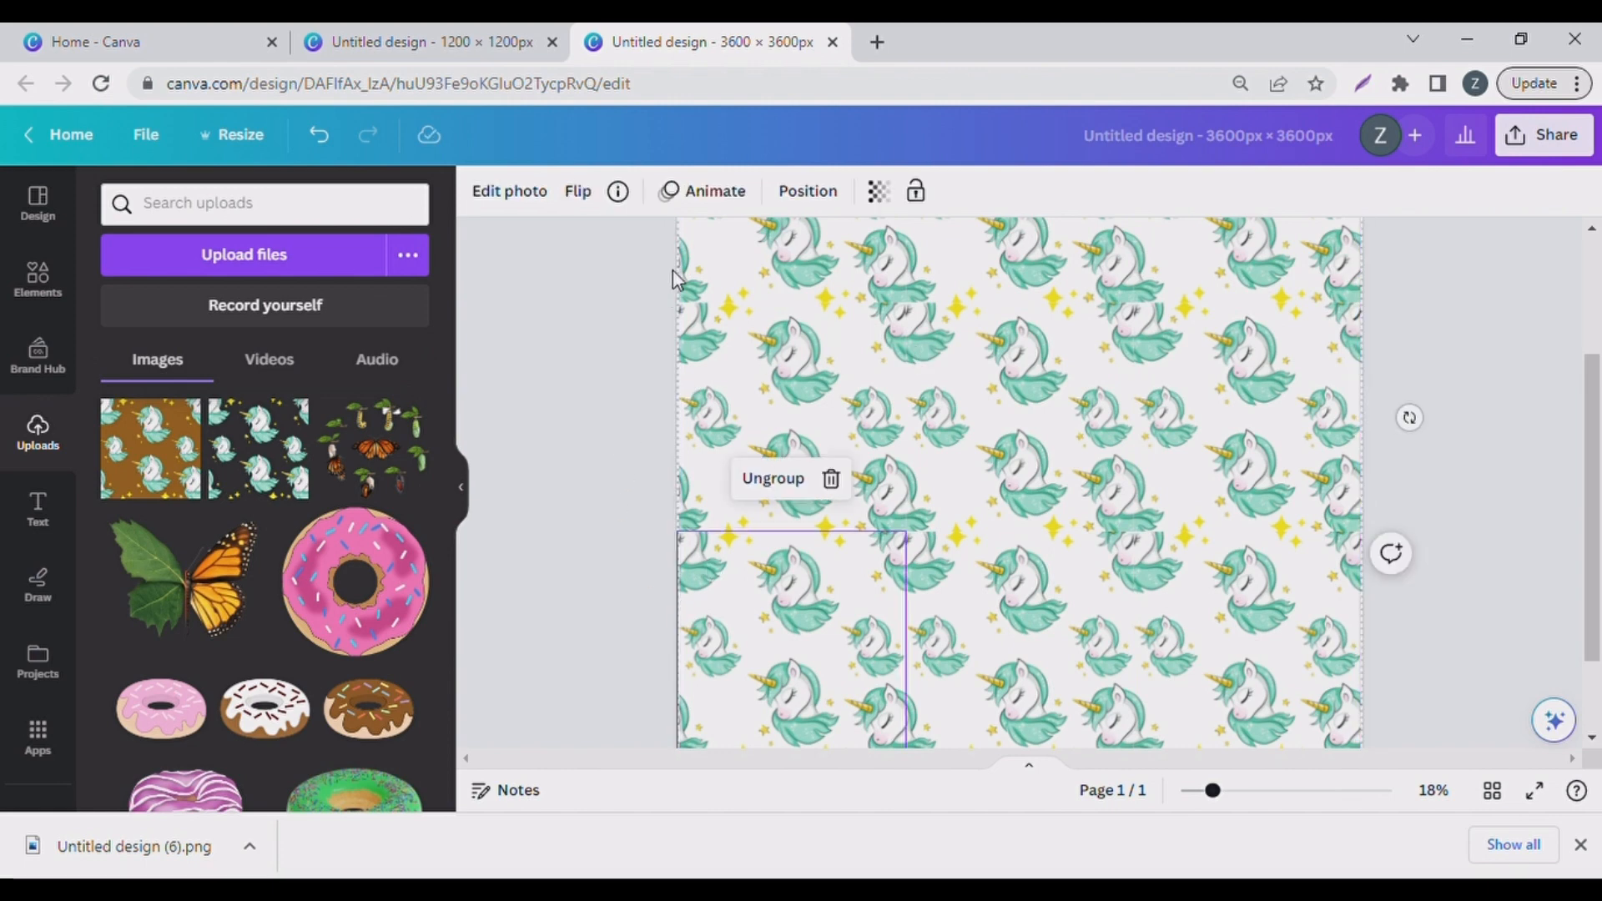
# Place the brown-background unicorn tile in page 2's upper-left corner and shrink it to about one third of the page width
pyautogui.click(963, 377)
pyautogui.scroll(3, 963, 377)
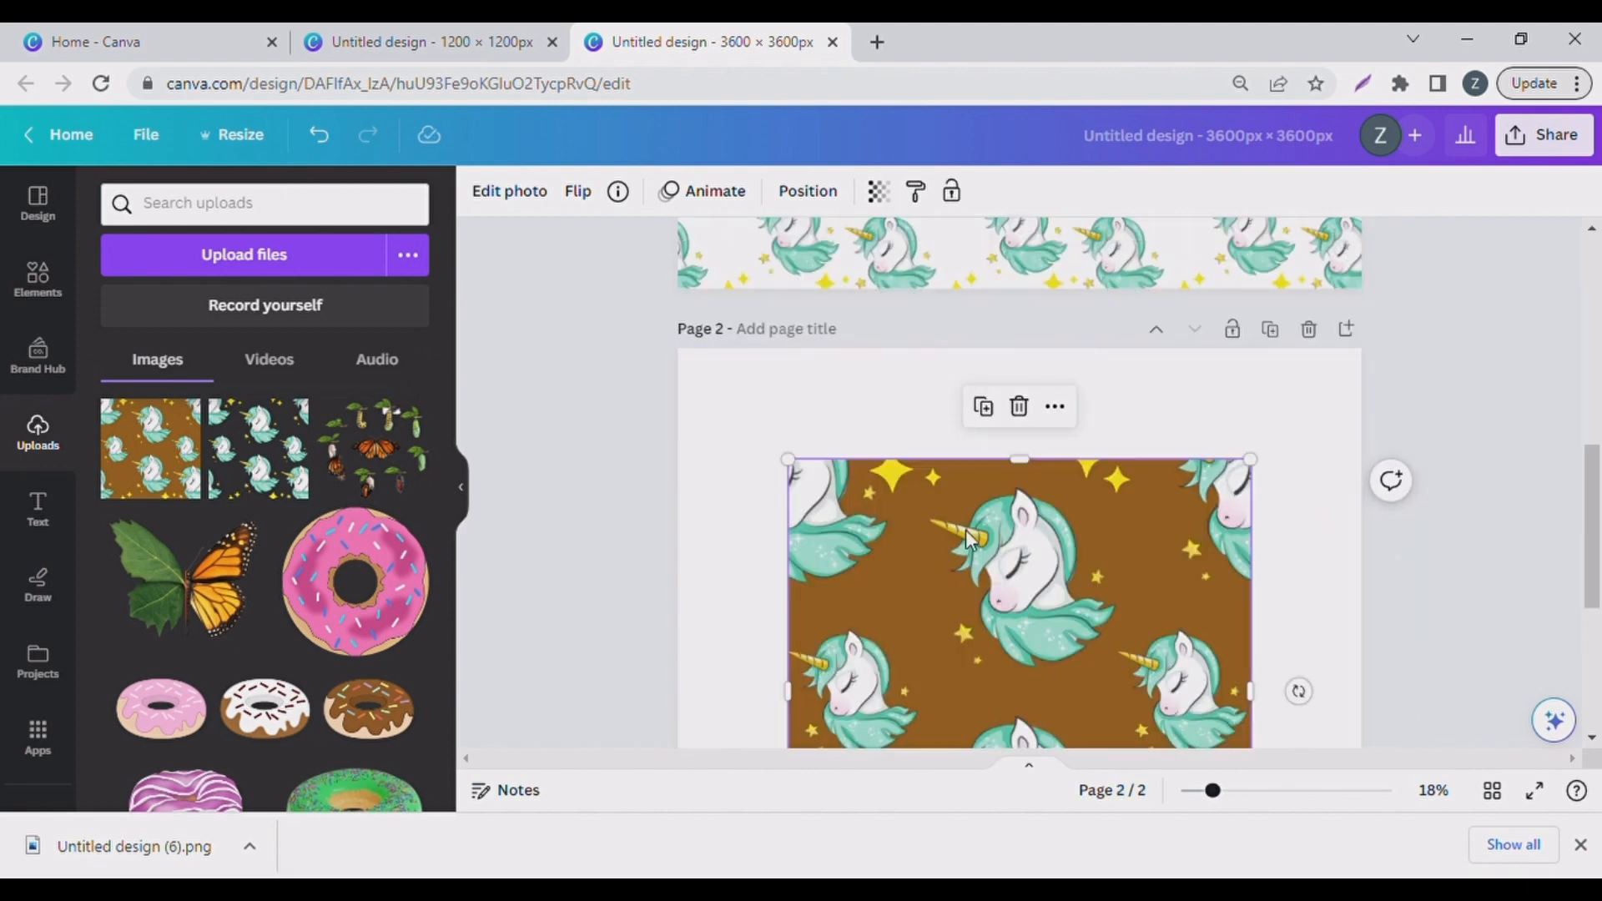
pyautogui.moveTo(968, 539); pyautogui.dragTo(868, 431)
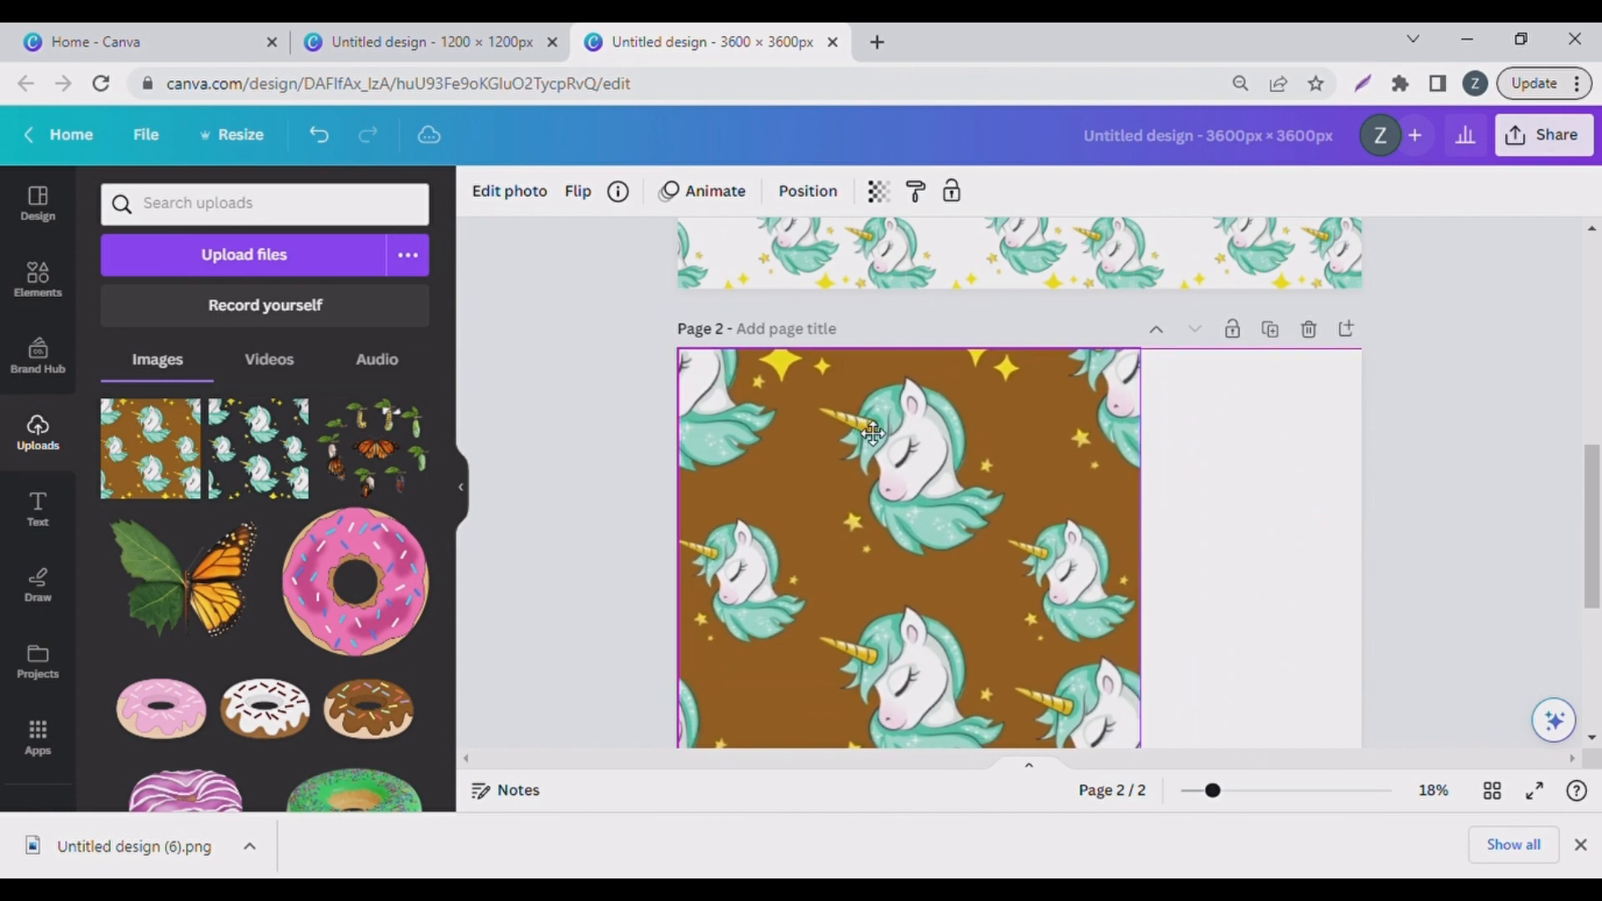
pyautogui.scroll(-2, 1098, 527)
pyautogui.scroll(-1, 1098, 528)
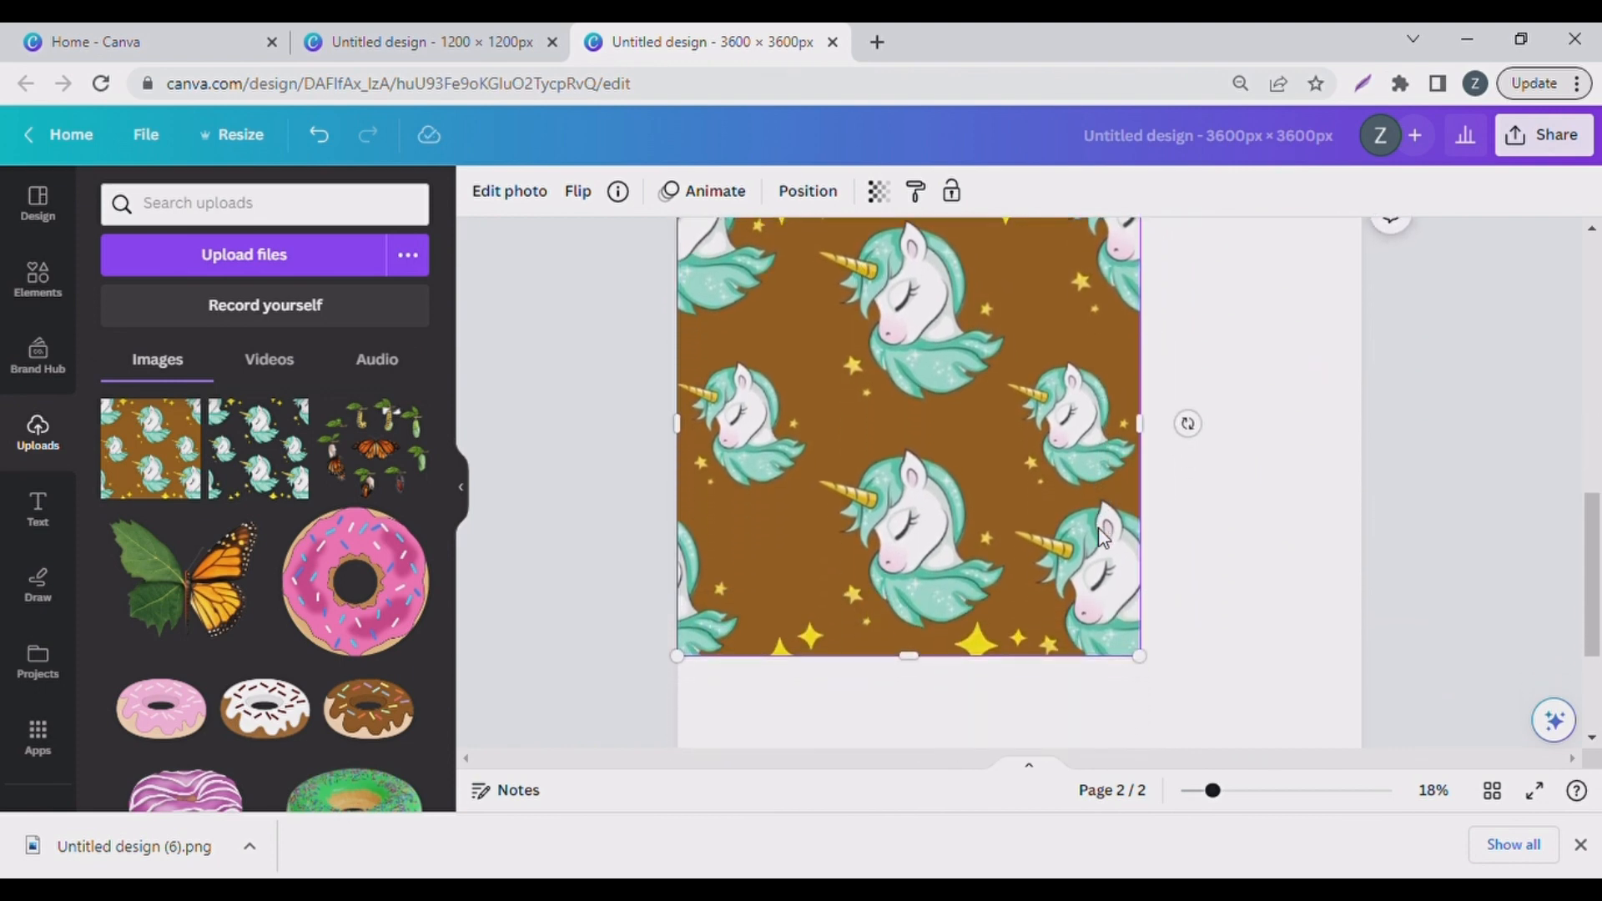
pyautogui.moveTo(1154, 669); pyautogui.dragTo(910, 434)
pyautogui.scroll(3, 1083, 458)
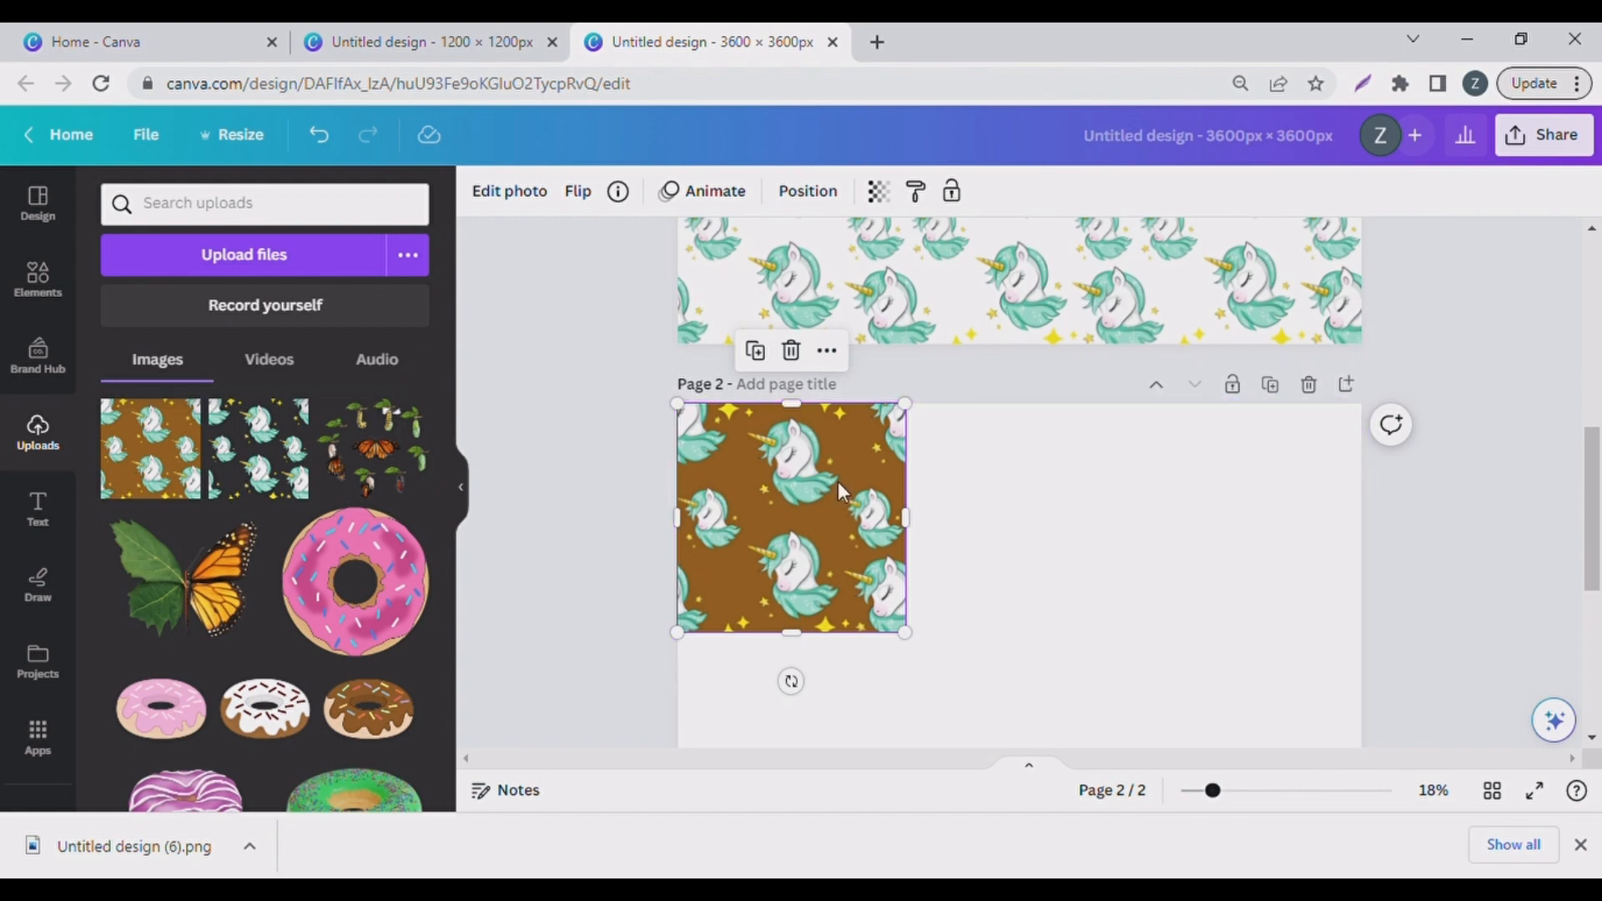
# Duplicate the brown unicorn tile twice and align the copies edge to edge across page 2's top row
pyautogui.click(755, 350)
pyautogui.moveTo(839, 526); pyautogui.dragTo(1066, 526)
pyautogui.click(985, 350)
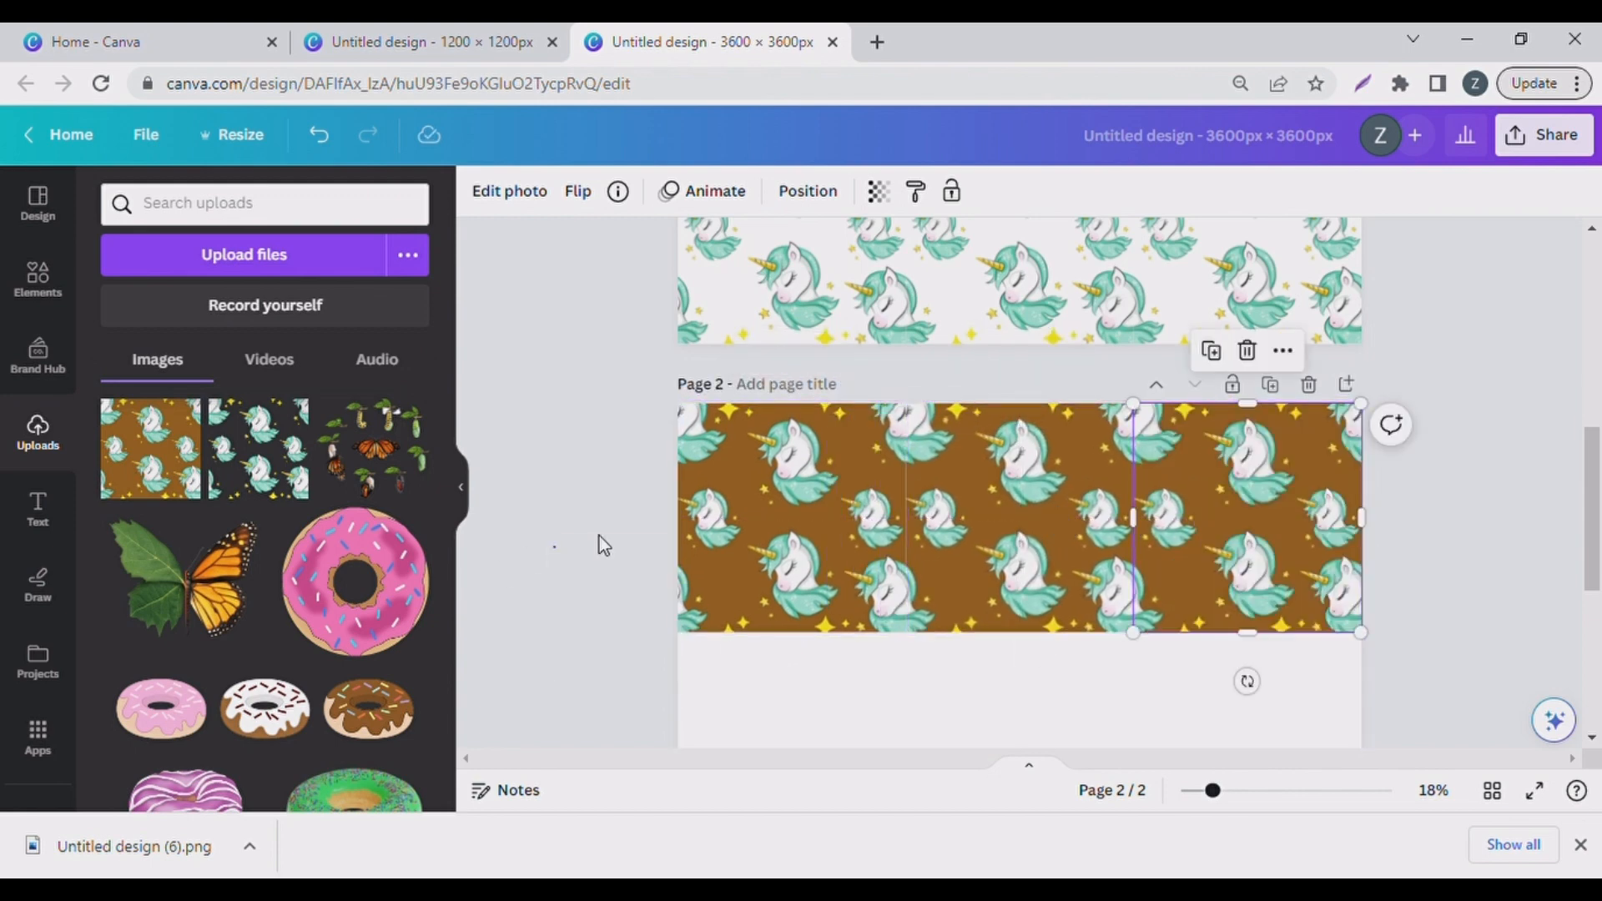
# Duplicate the row of brown unicorn tiles and stack the copies below it to fill page 2
pyautogui.moveTo(554, 546); pyautogui.dragTo(1347, 586)
pyautogui.click(1016, 350)
pyautogui.moveTo(1056, 519); pyautogui.dragTo(1051, 740)
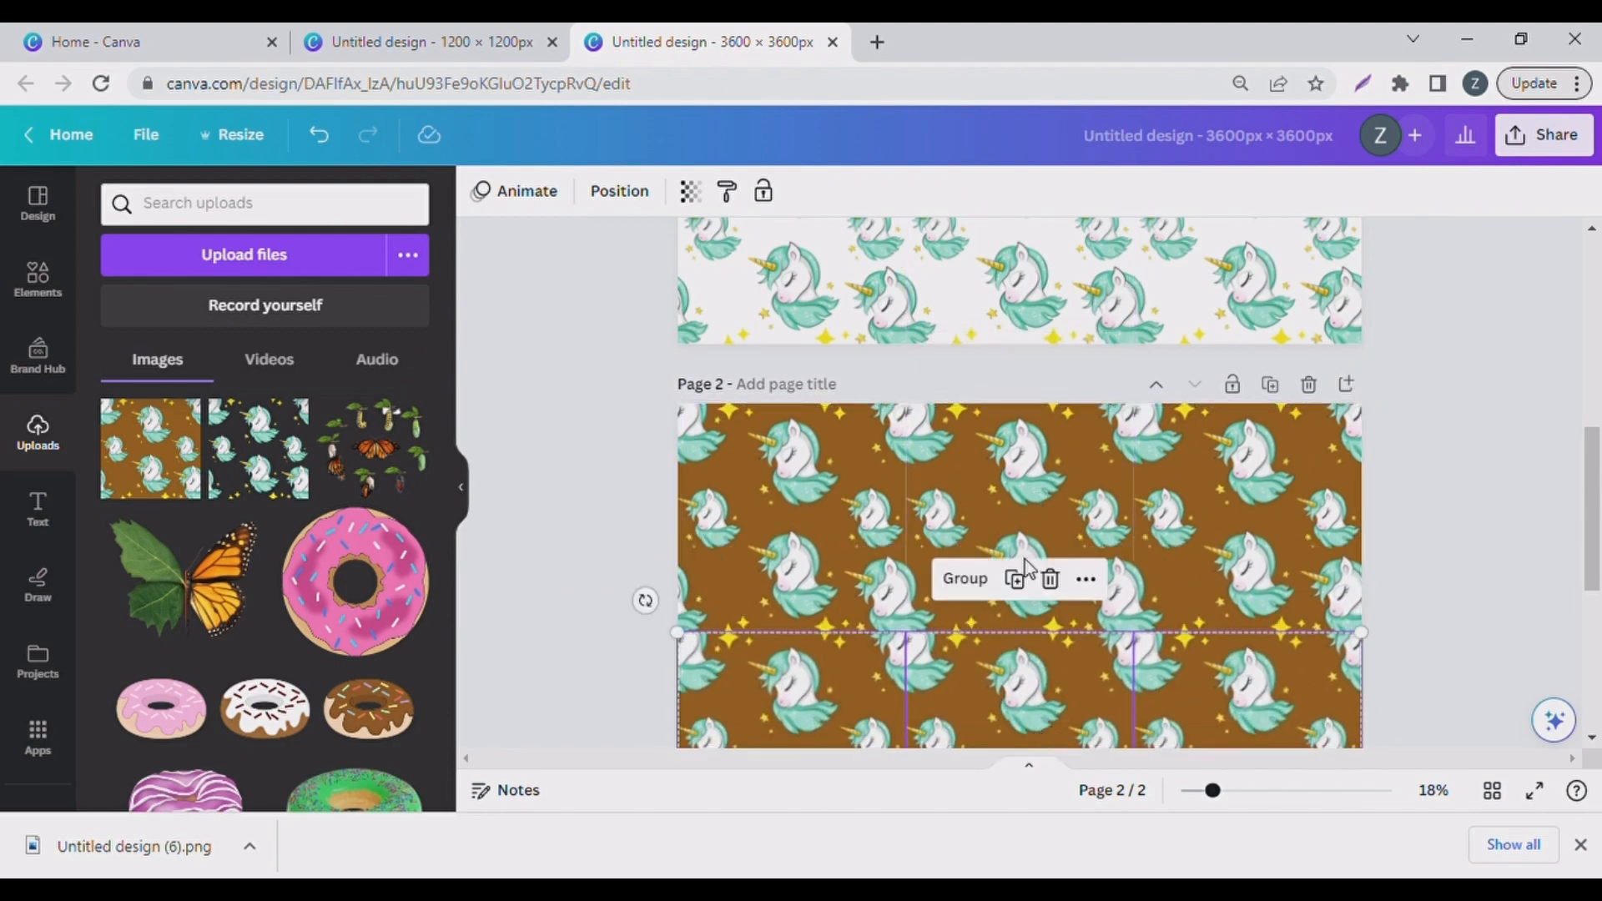
pyautogui.scroll(-3, 1430, 630)
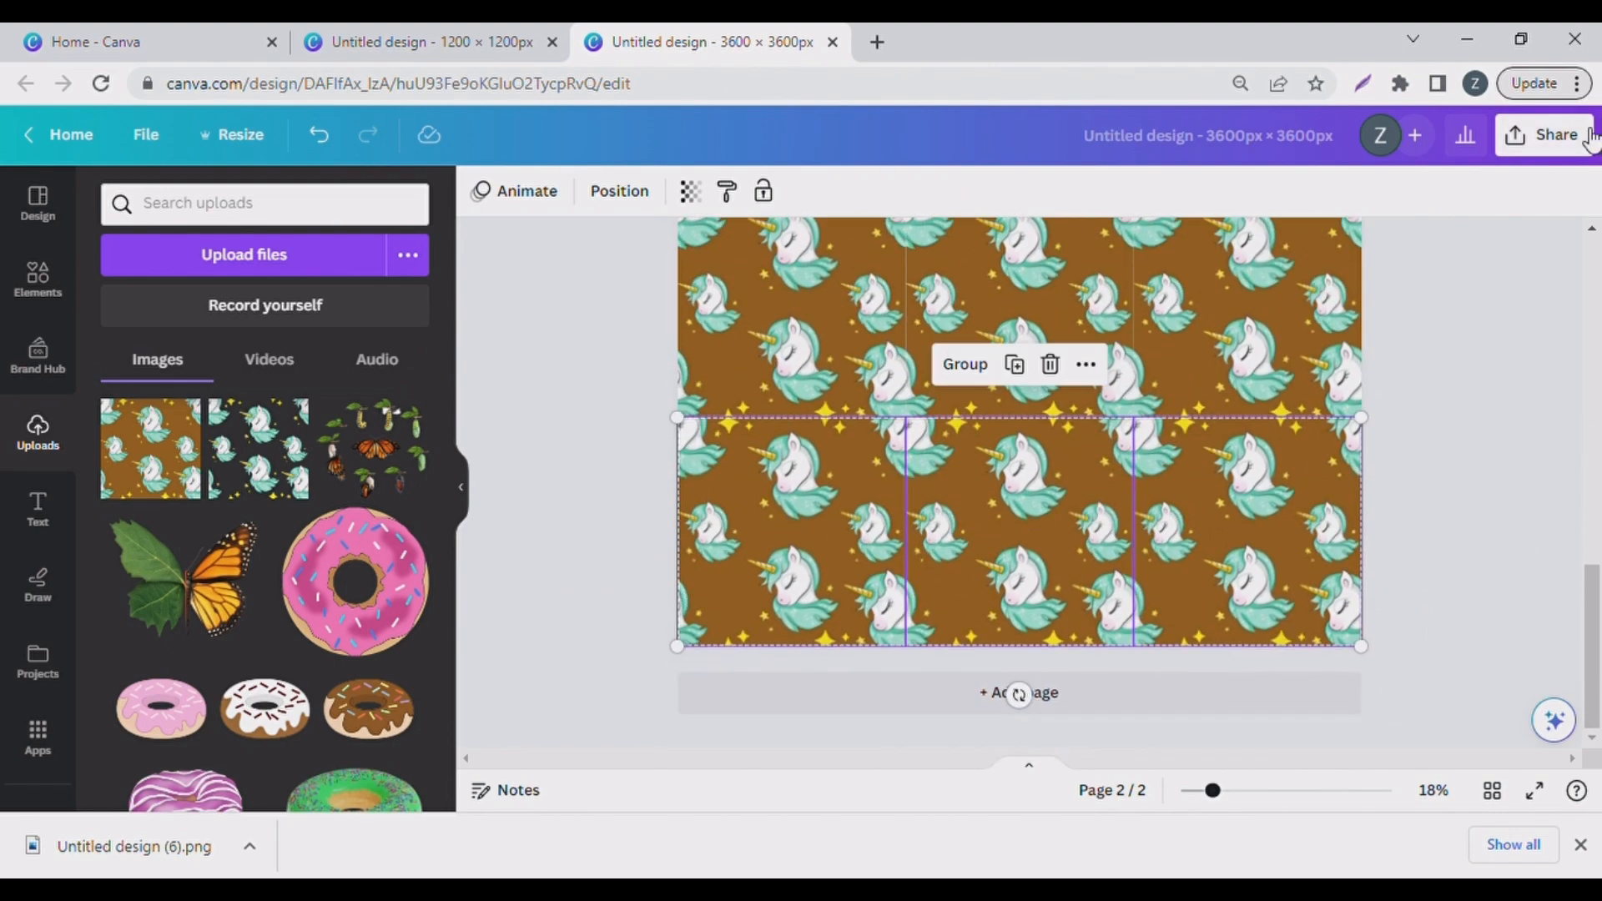
pyautogui.moveTo(1213, 790); pyautogui.dragTo(1195, 791)
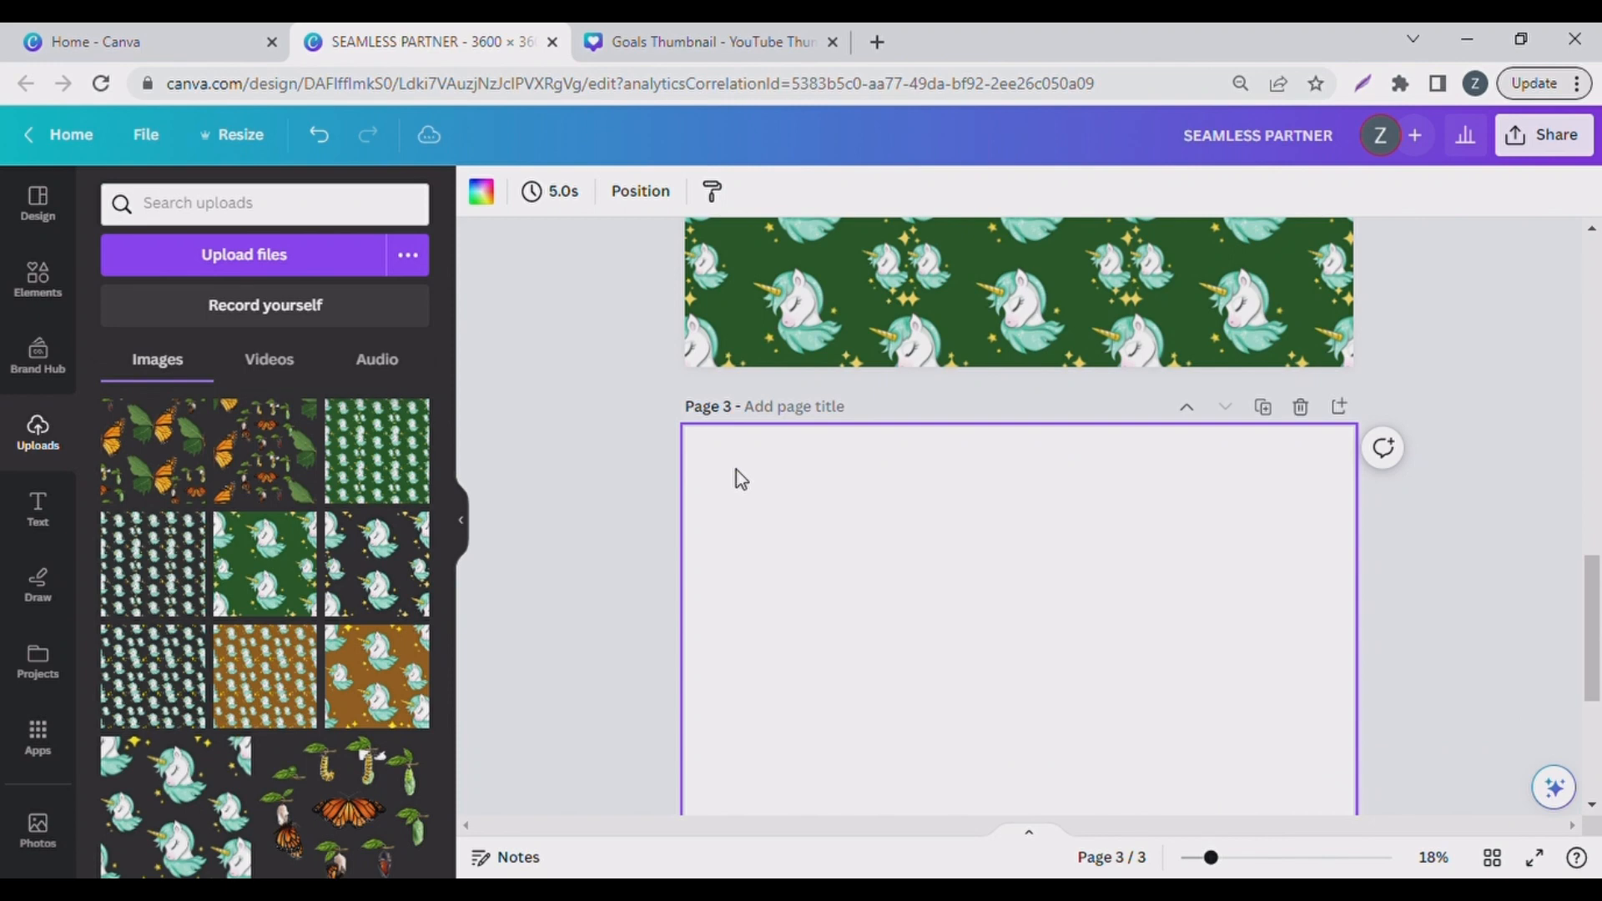
# Add the transparent pattern of large leaf-winged butterflies to blank page 3 and shrink it to about one third of the page width
pyautogui.click(165, 461)
pyautogui.moveTo(963, 646); pyautogui.dragTo(876, 564)
pyautogui.scroll(-1, 877, 564)
pyautogui.scroll(-1, 877, 564)
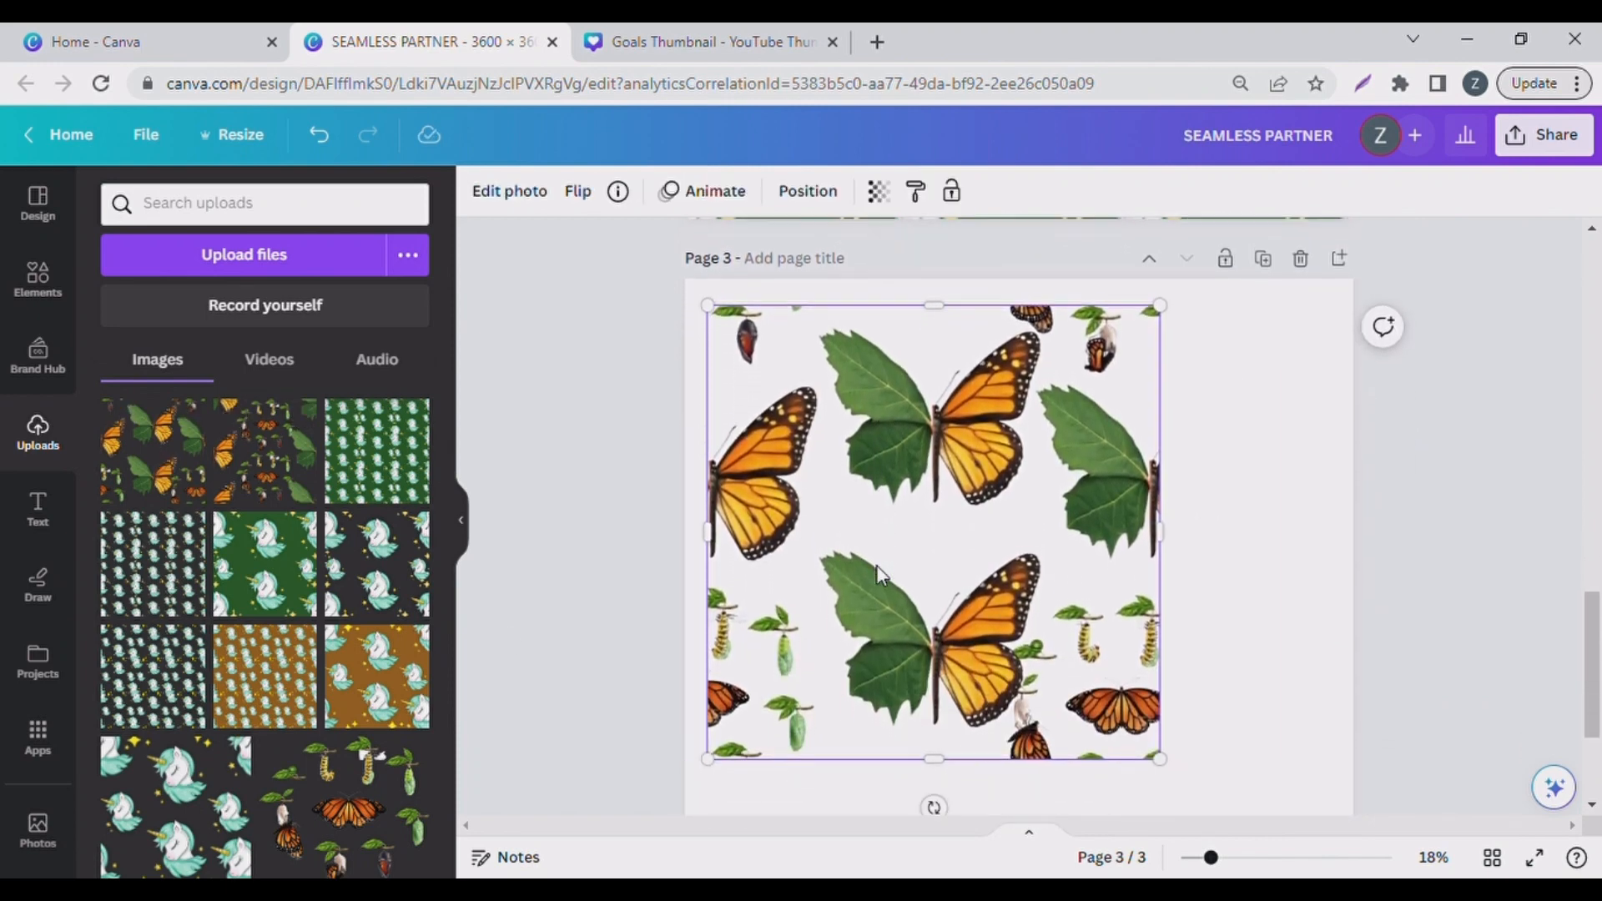
pyautogui.moveTo(1163, 755); pyautogui.dragTo(941, 542)
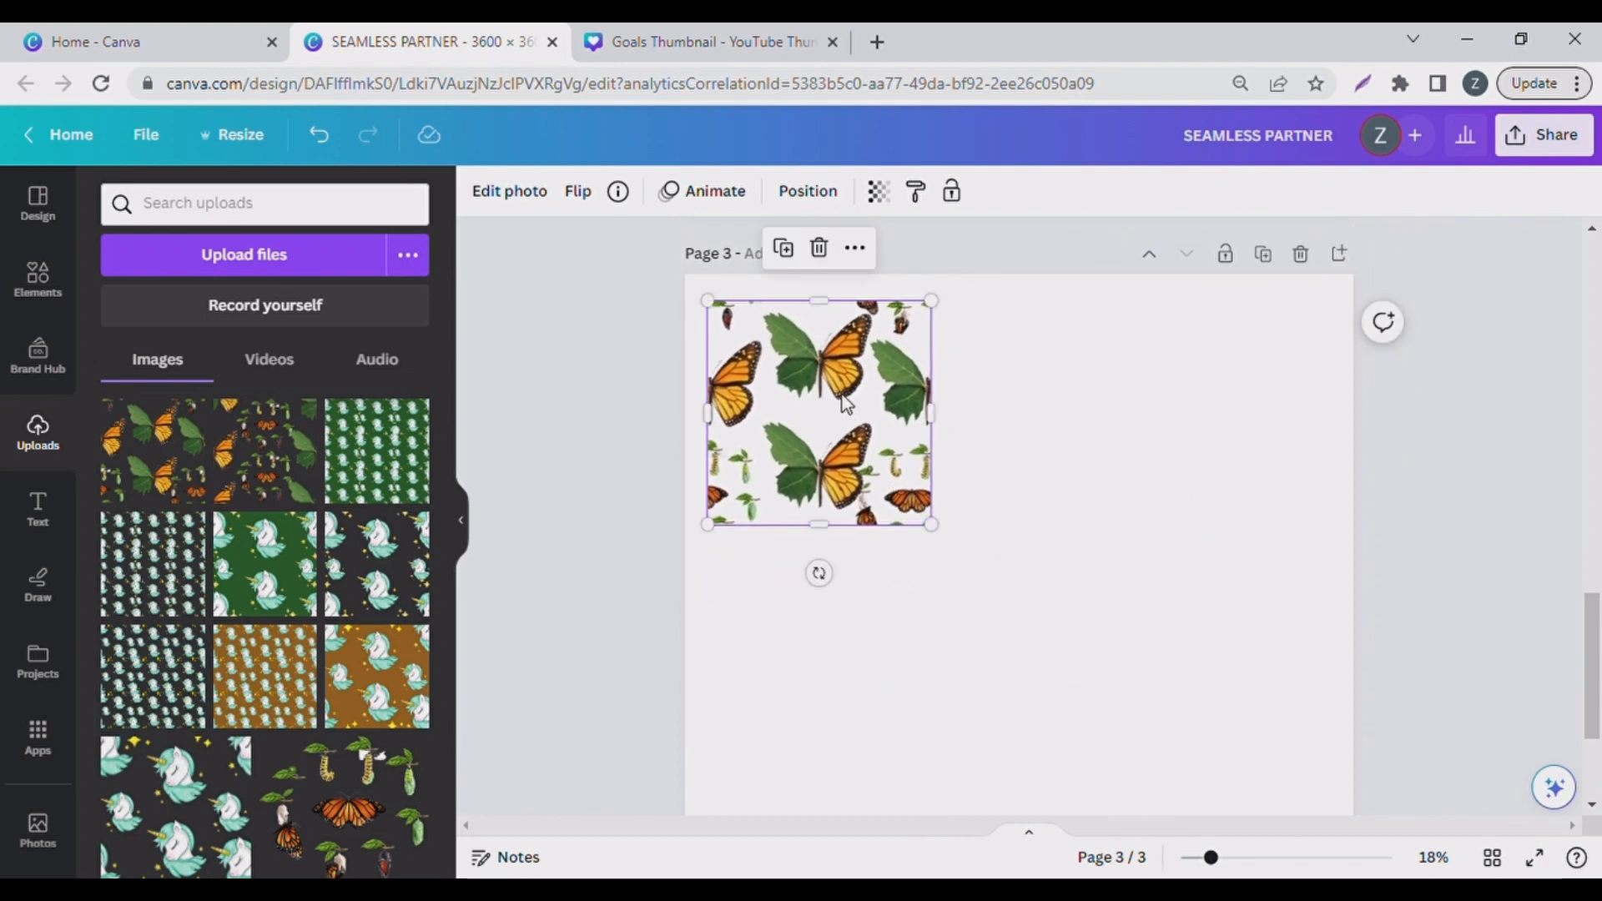
# Fit the butterfly tile into page 3's upper-left corner and duplicate it twice edge to edge to fill the top row
pyautogui.moveTo(845, 404); pyautogui.dragTo(1054, 405)
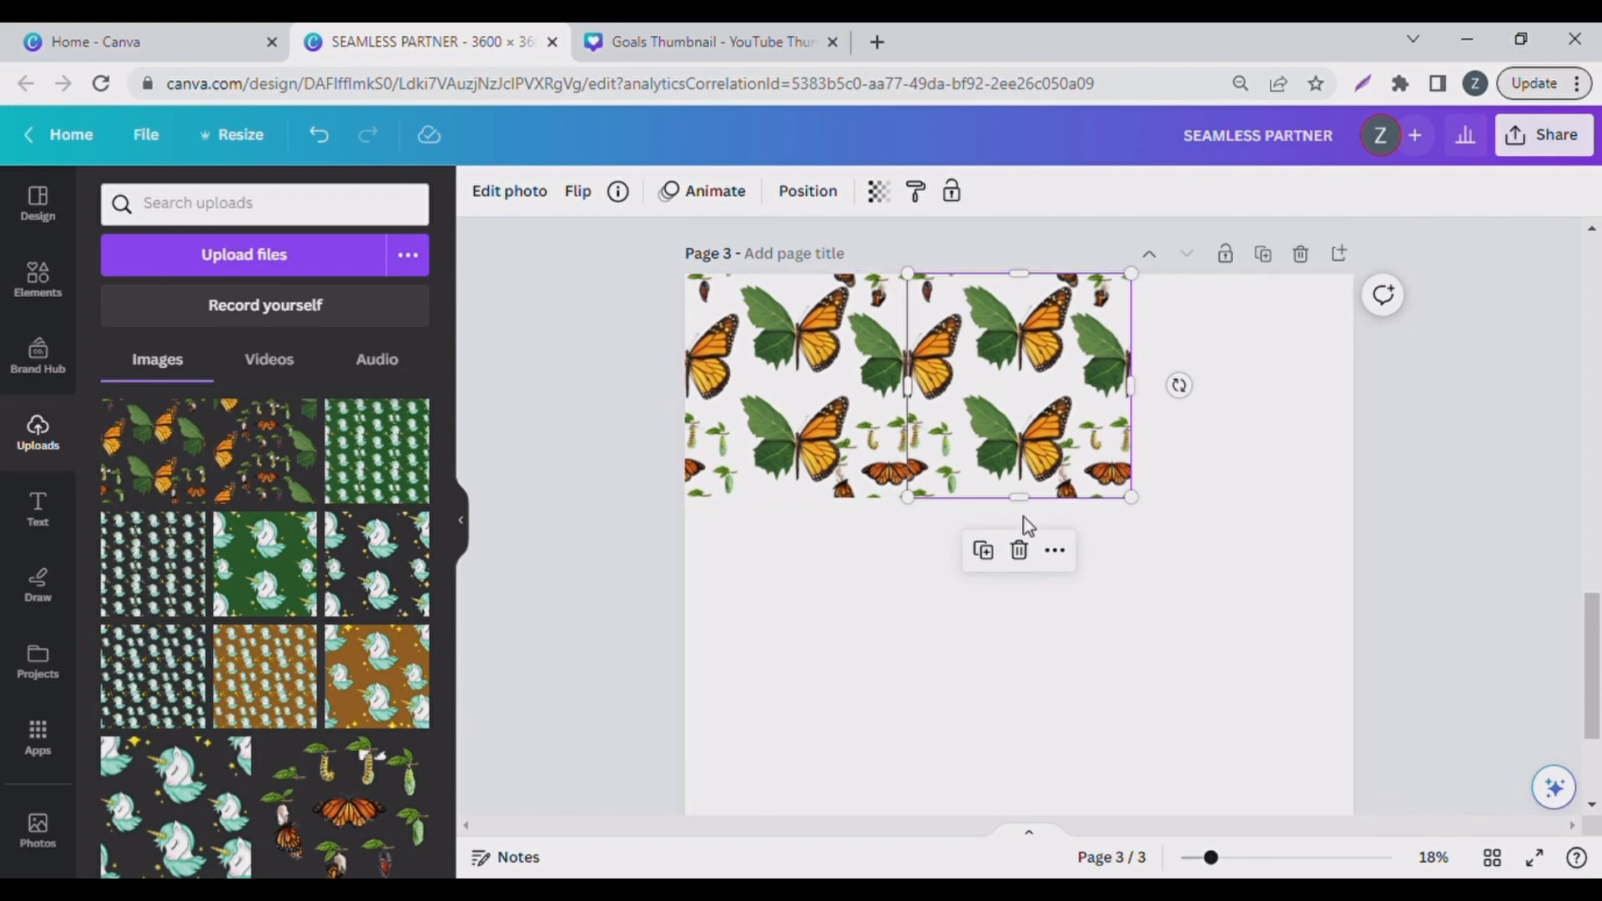
pyautogui.click(984, 551)
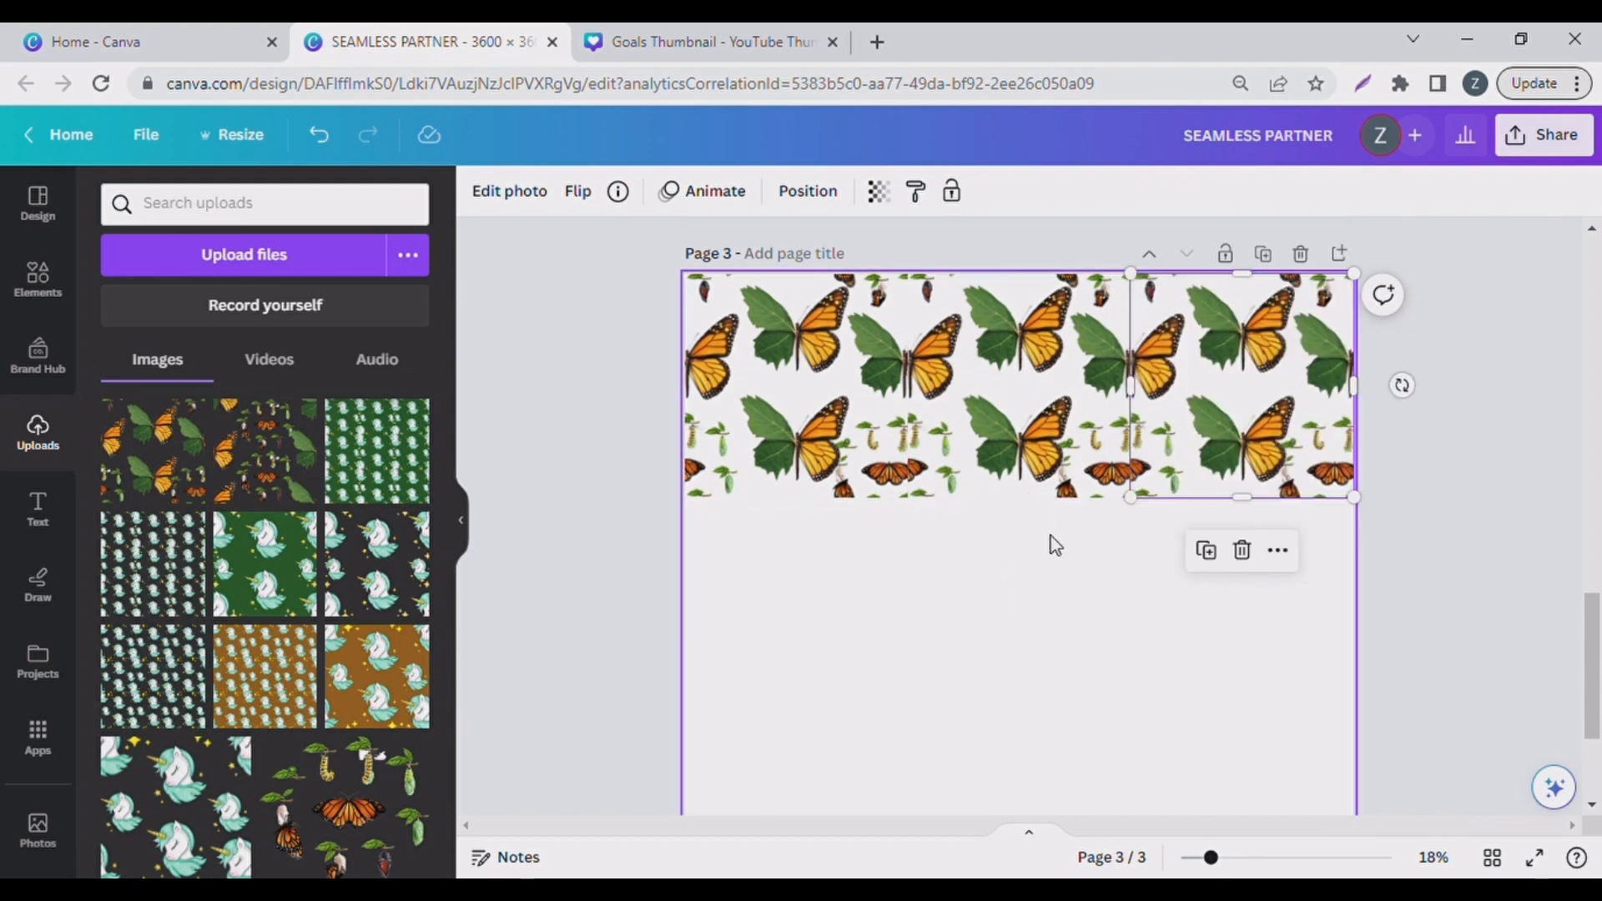
pyautogui.click(1001, 618)
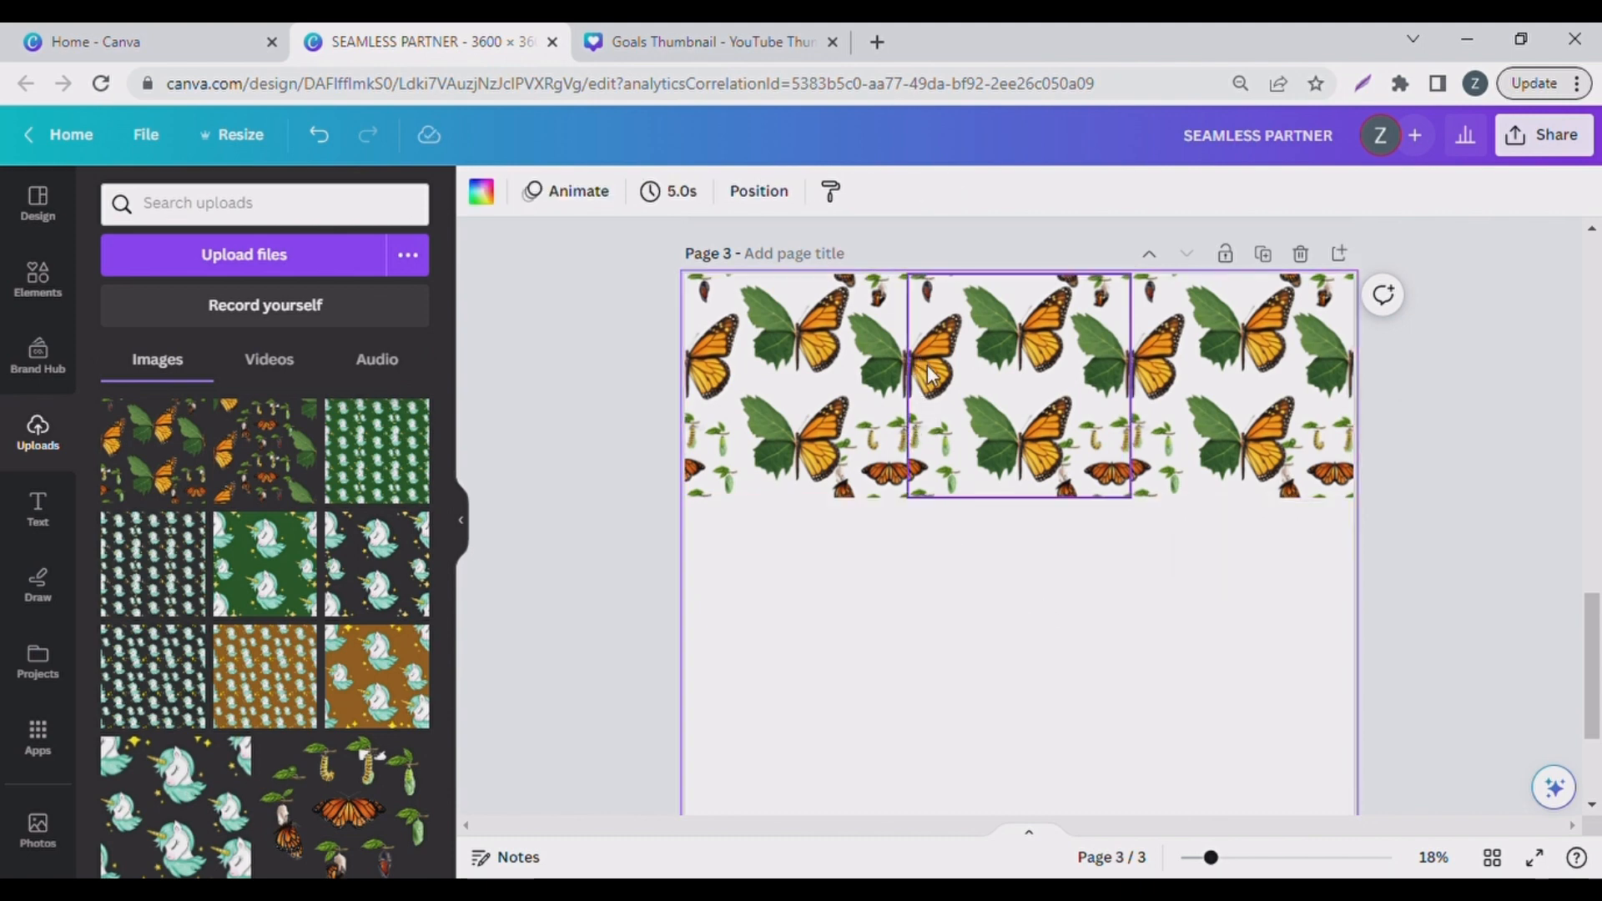
# Duplicate the row of three butterfly tiles twice and stack the copies below it to fill page 3
pyautogui.moveTo(604, 336); pyautogui.dragTo(1386, 452)
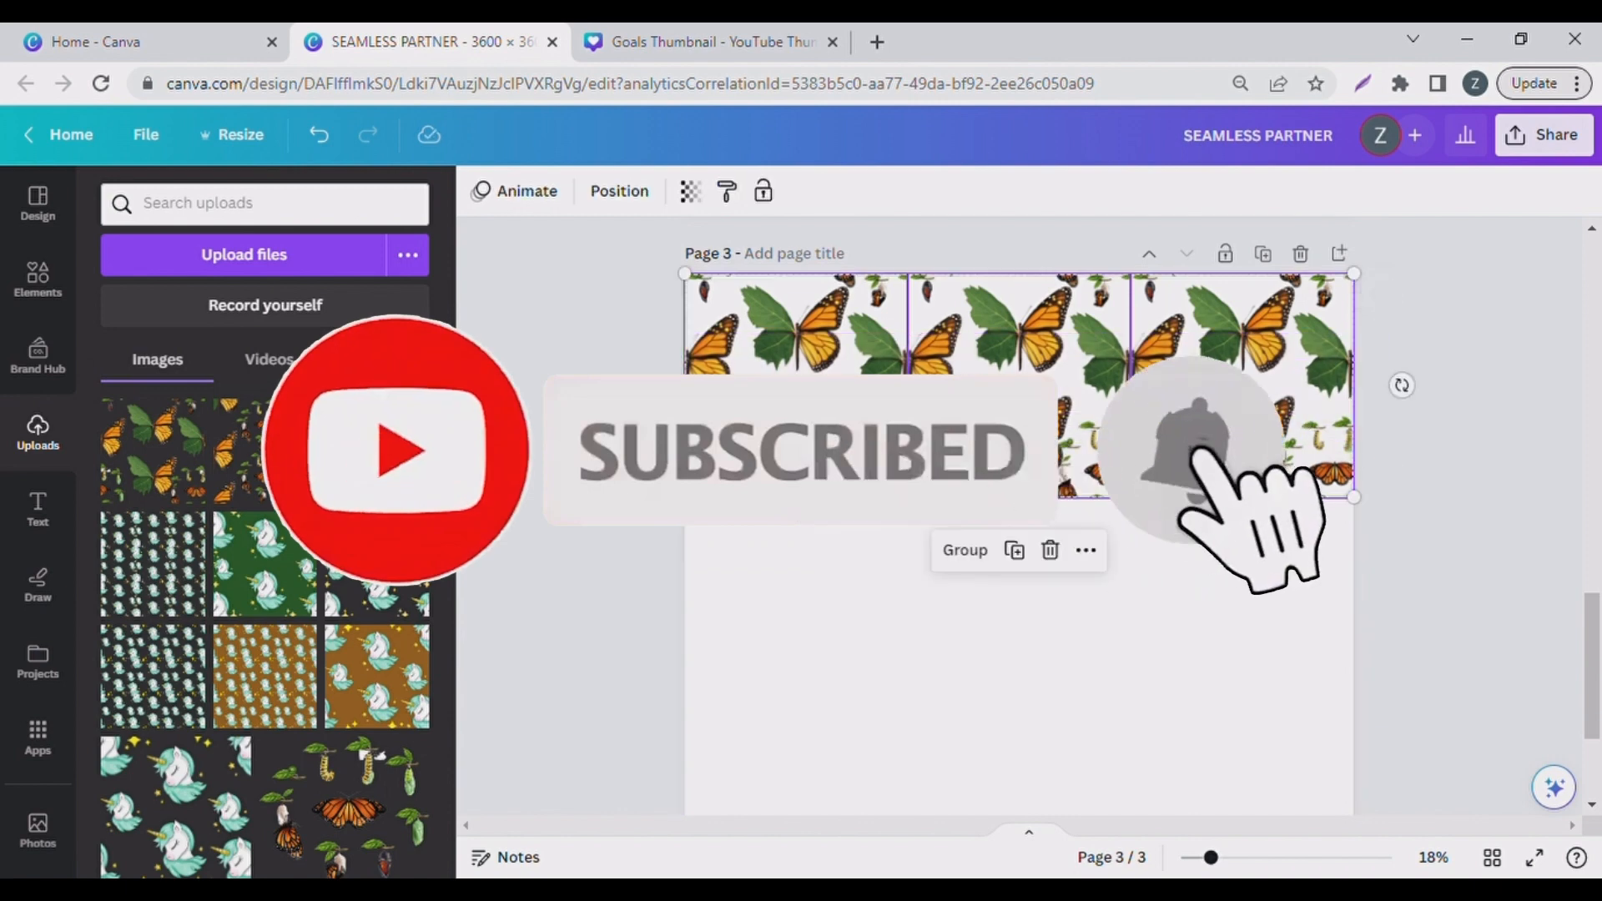
pyautogui.click(1015, 551)
pyautogui.moveTo(1023, 557); pyautogui.dragTo(1008, 649)
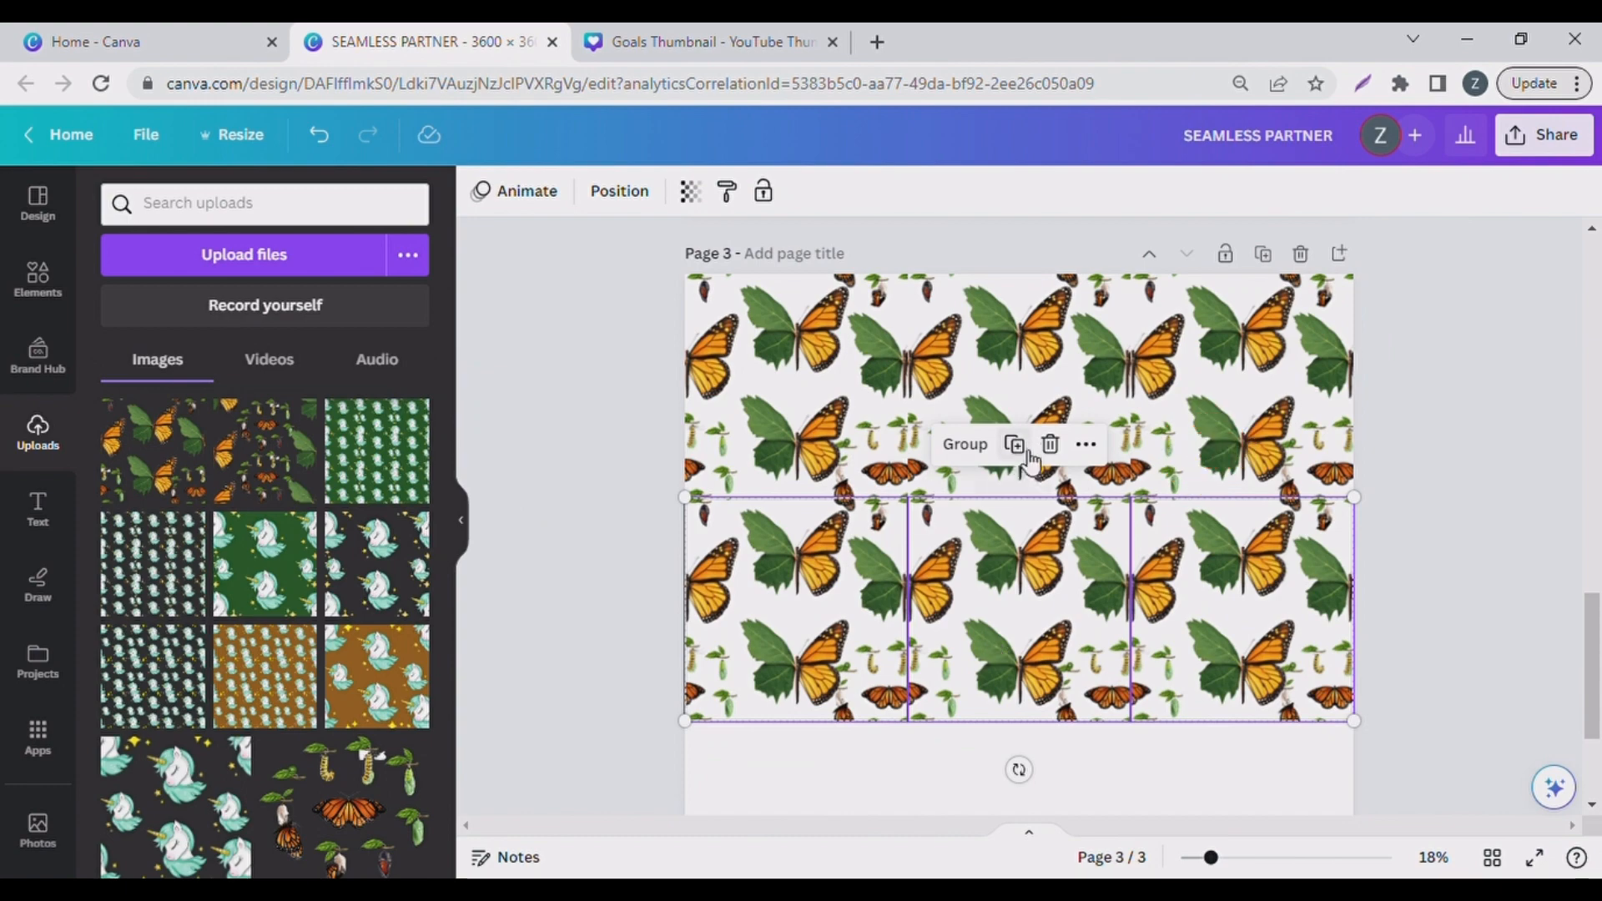
pyautogui.click(1015, 444)
pyautogui.scroll(-1, 654, 454)
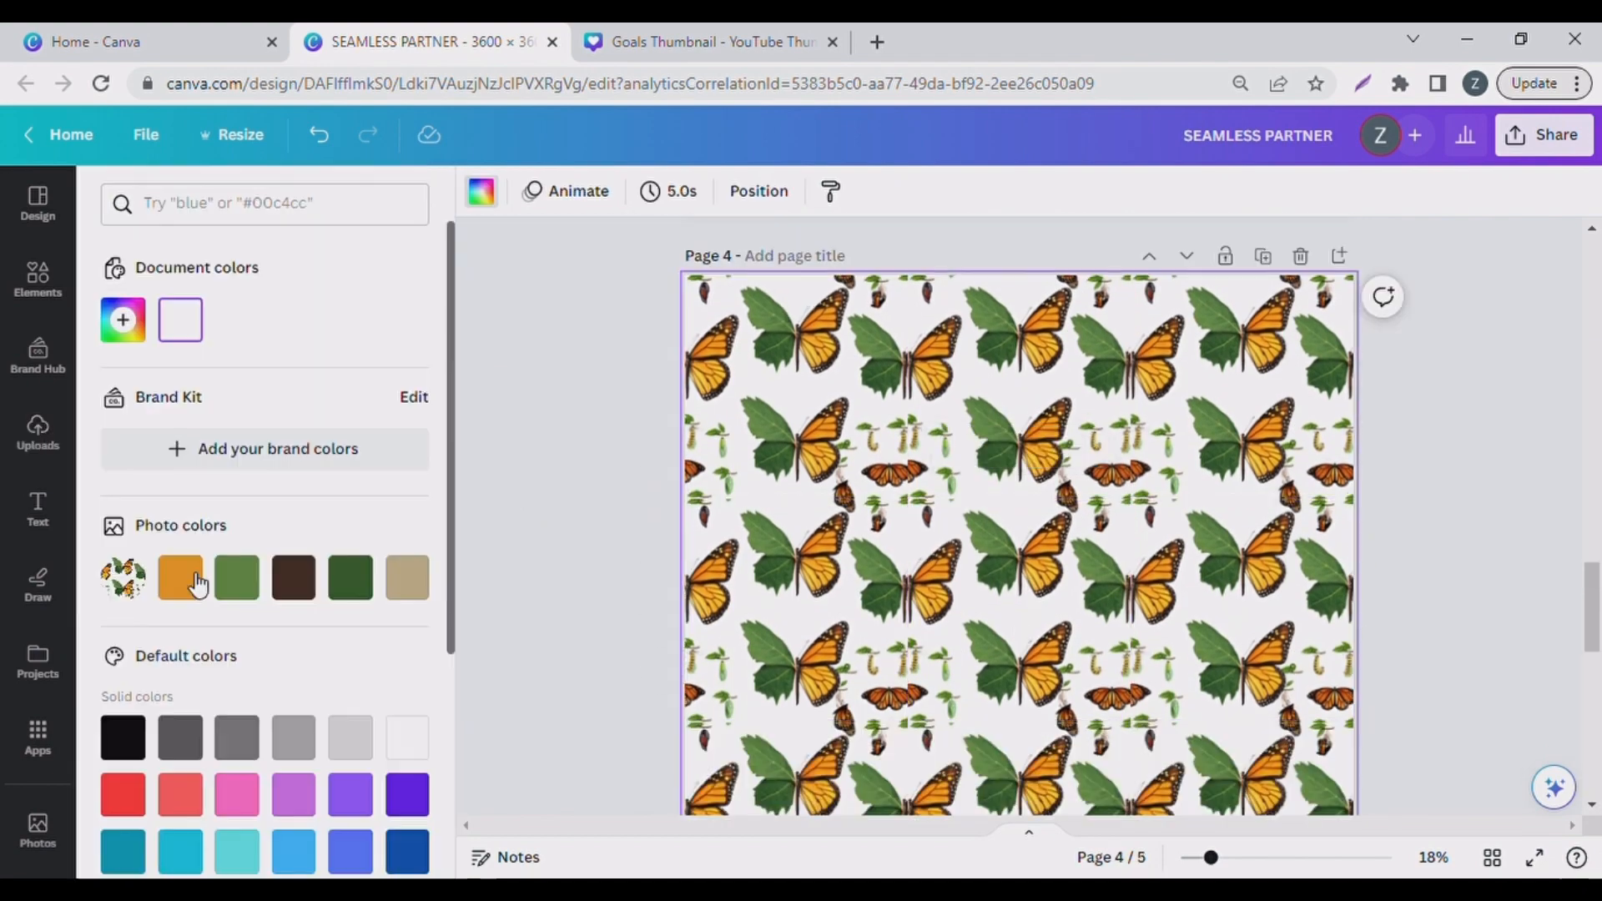
# Make background colour variations of the butterfly page: orange on page 4, dark brown on a duplicate, and tan #c1ae85 on another duplicate
pyautogui.click(243, 585)
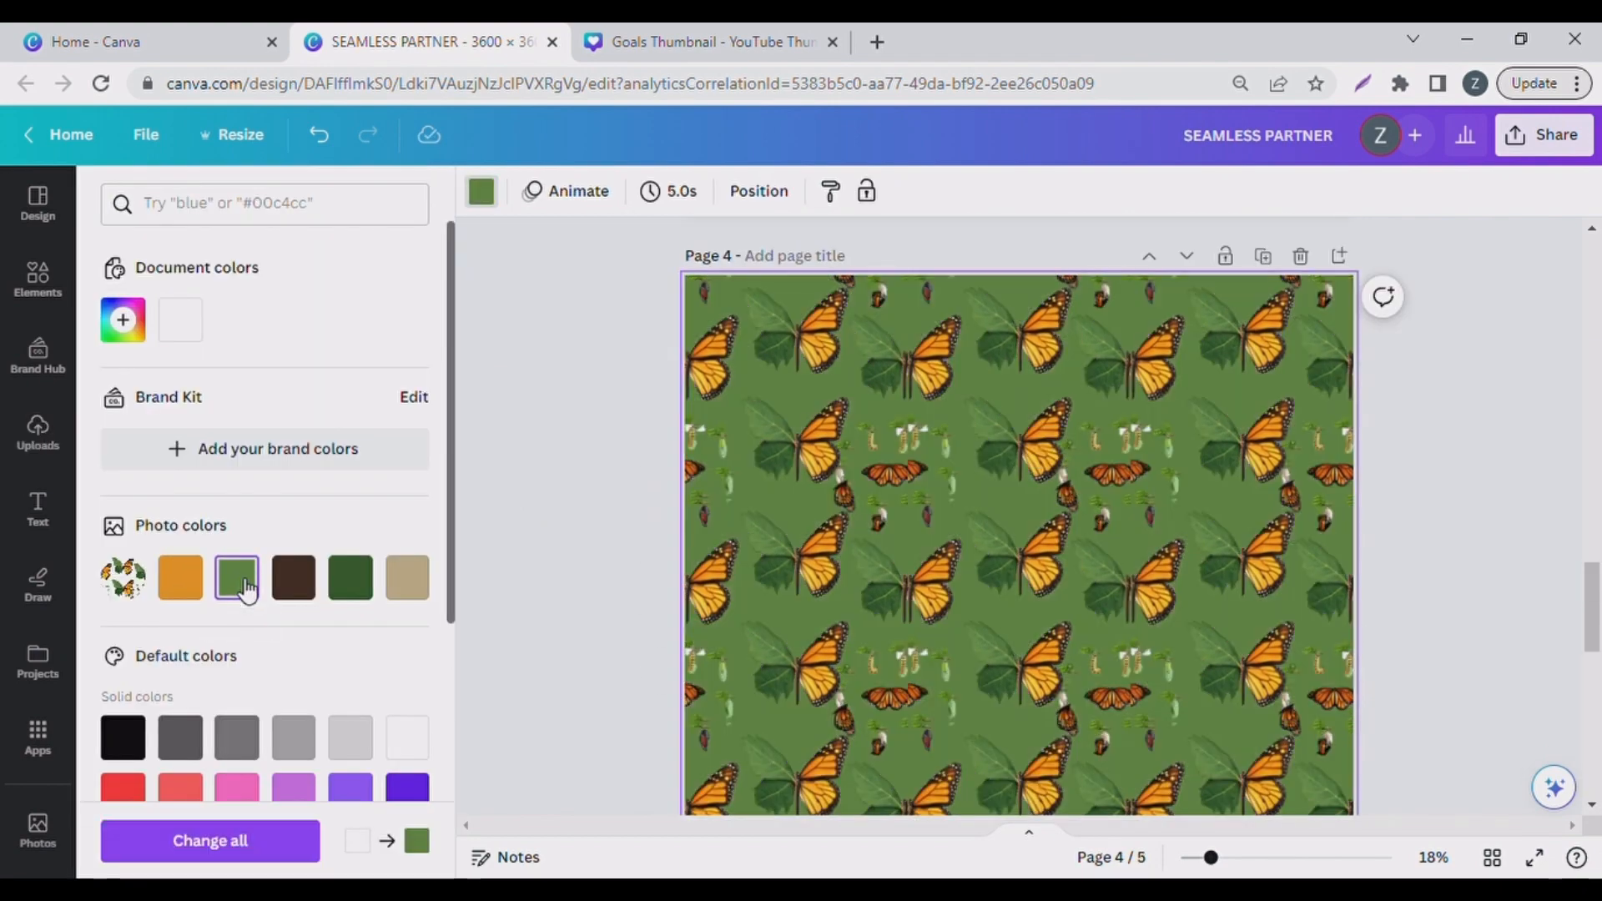
pyautogui.click(184, 580)
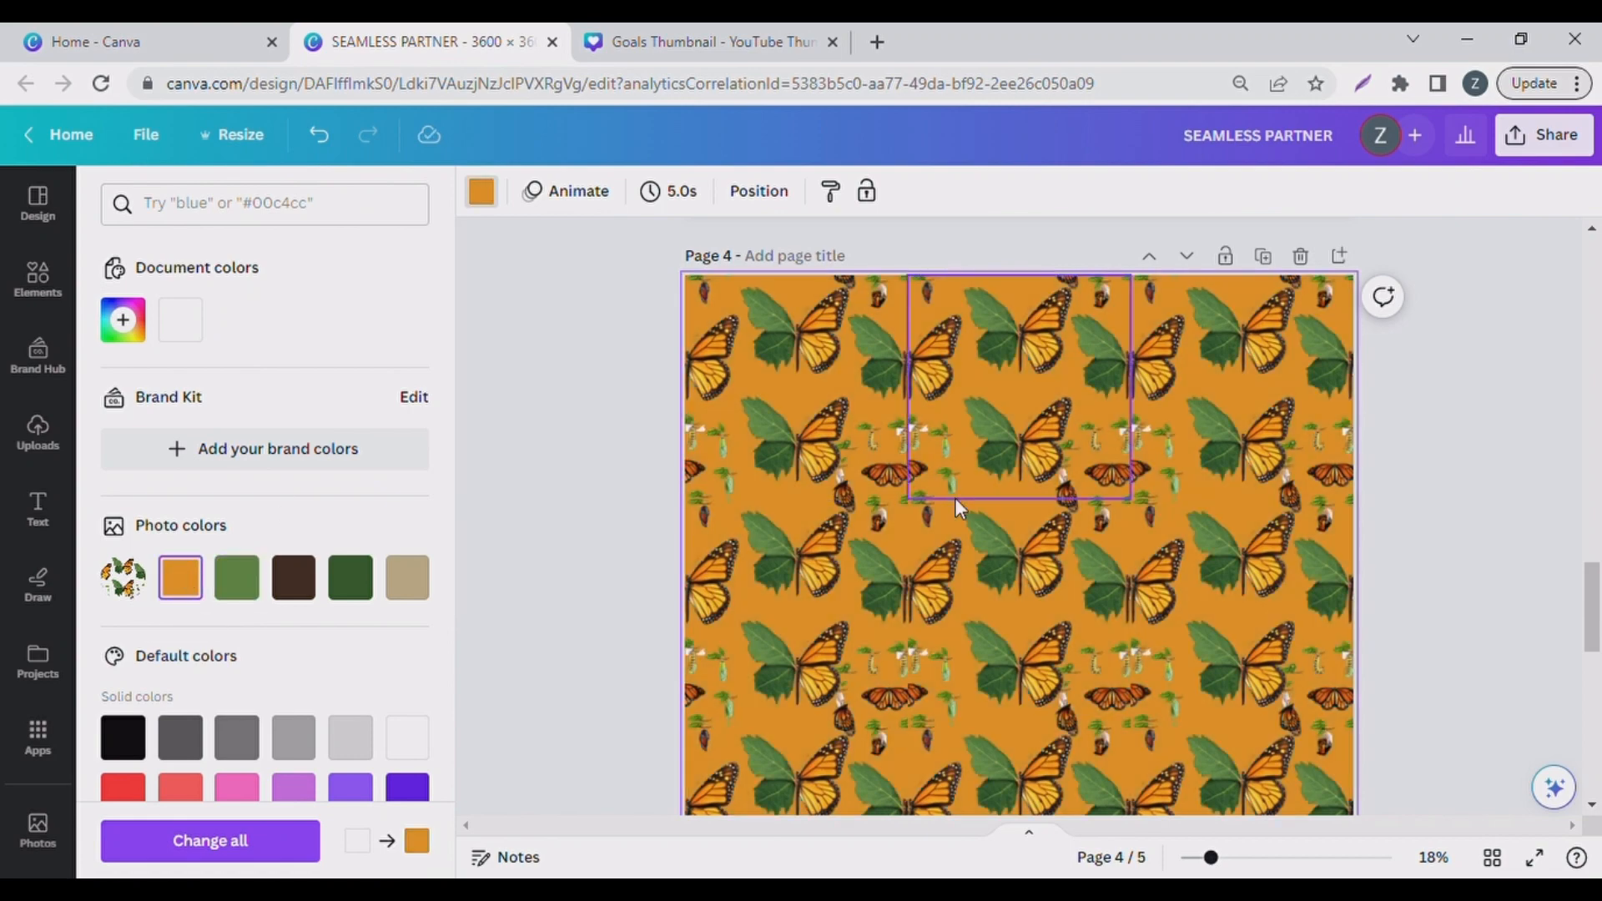
pyautogui.click(1265, 258)
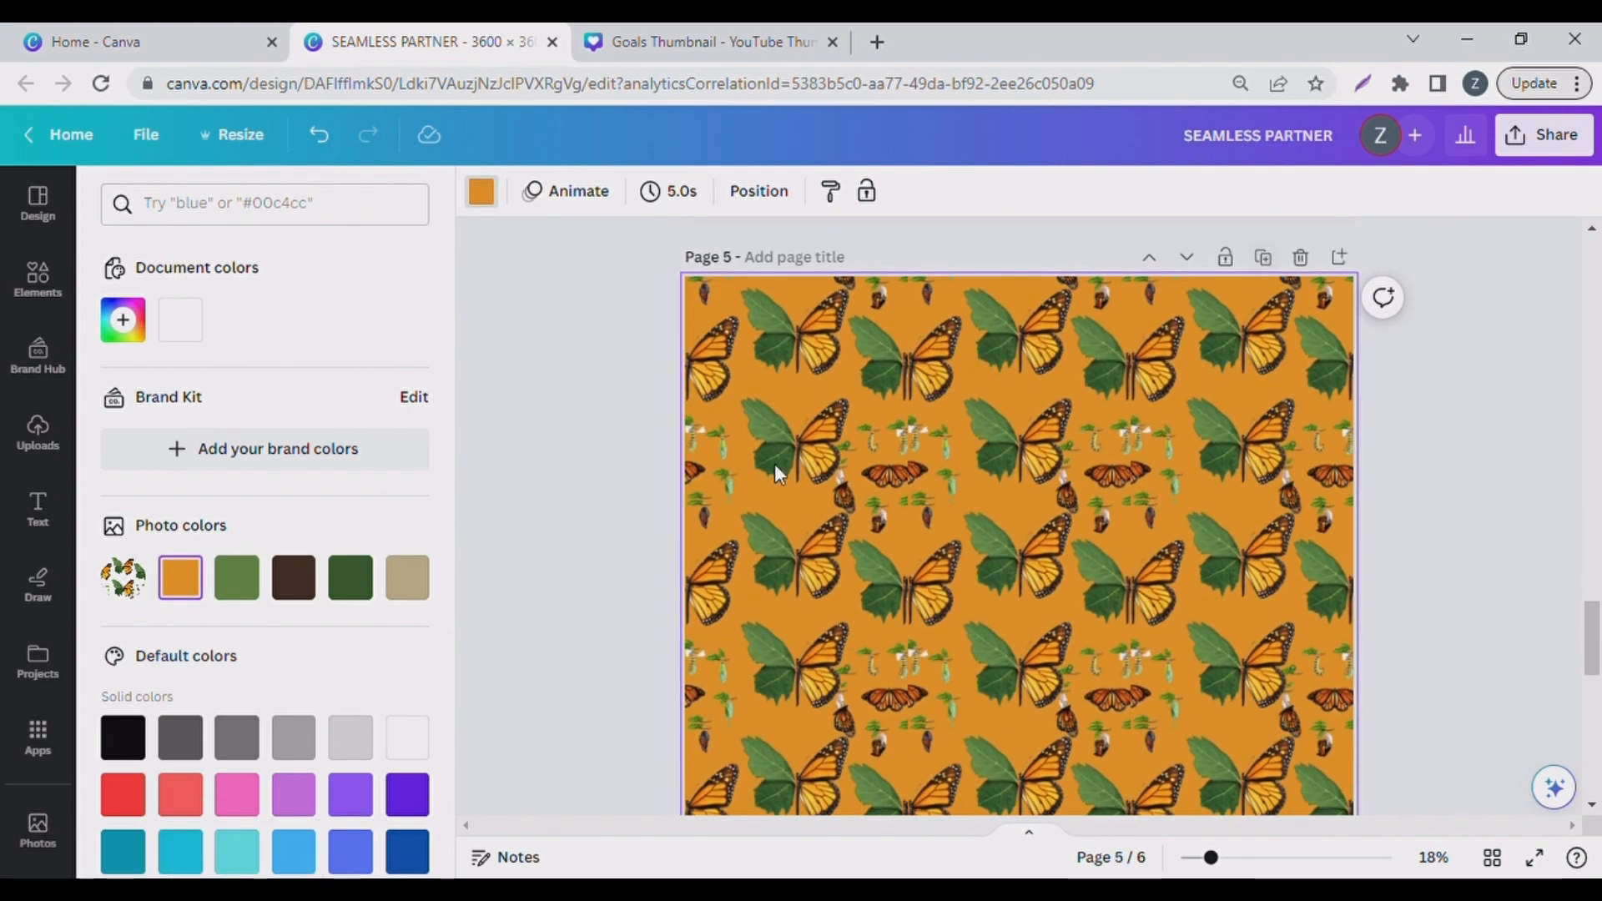
pyautogui.click(317, 587)
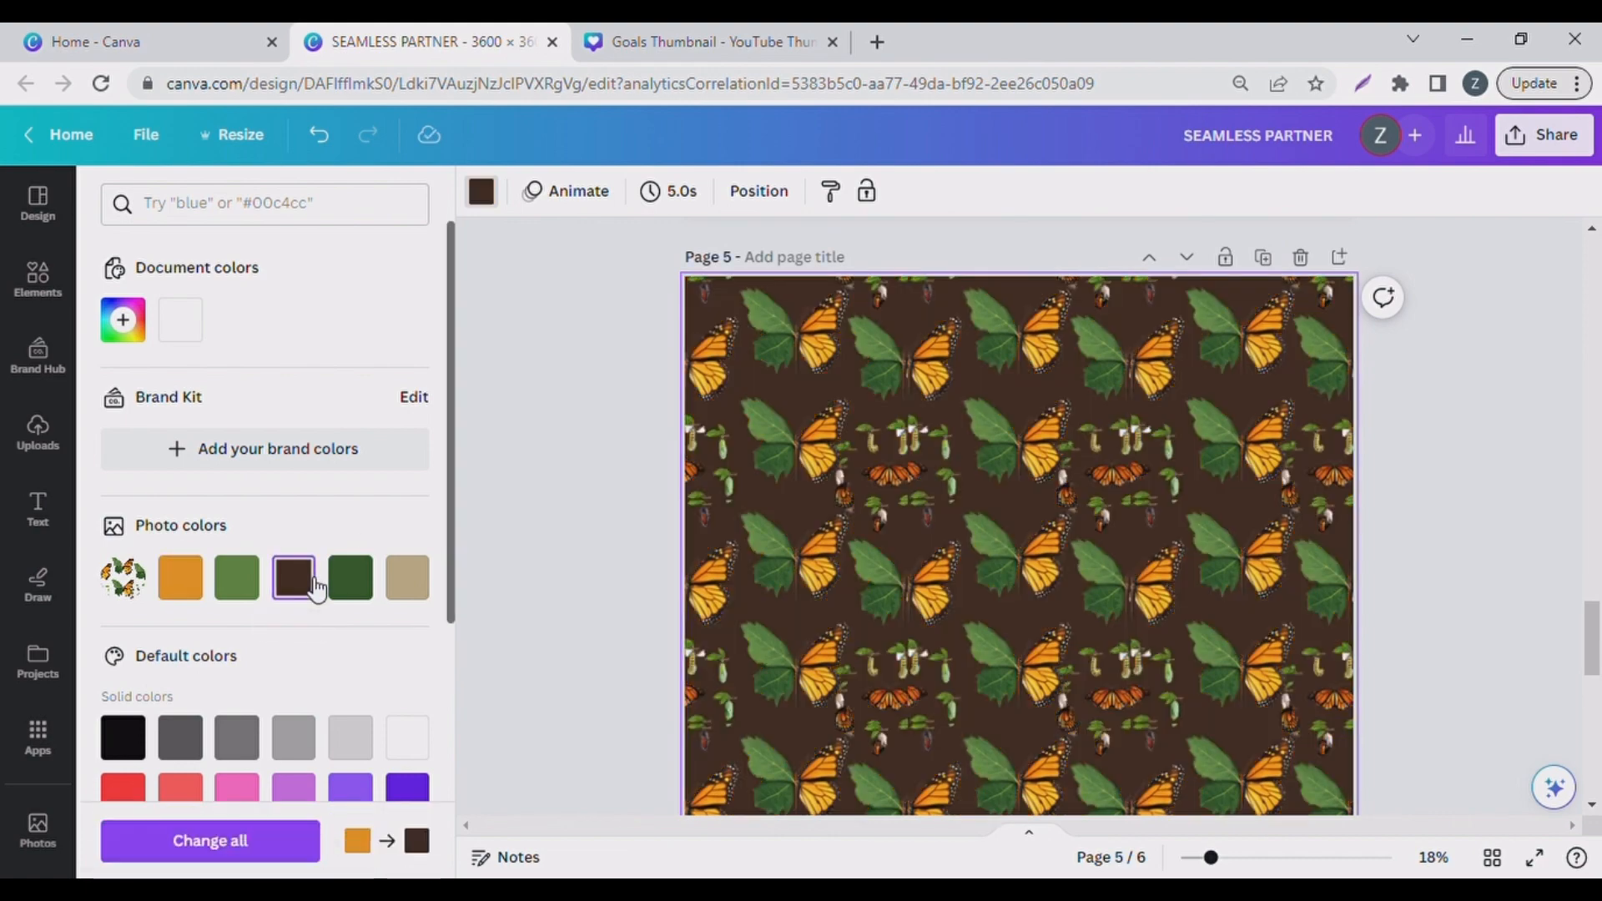
pyautogui.click(1275, 259)
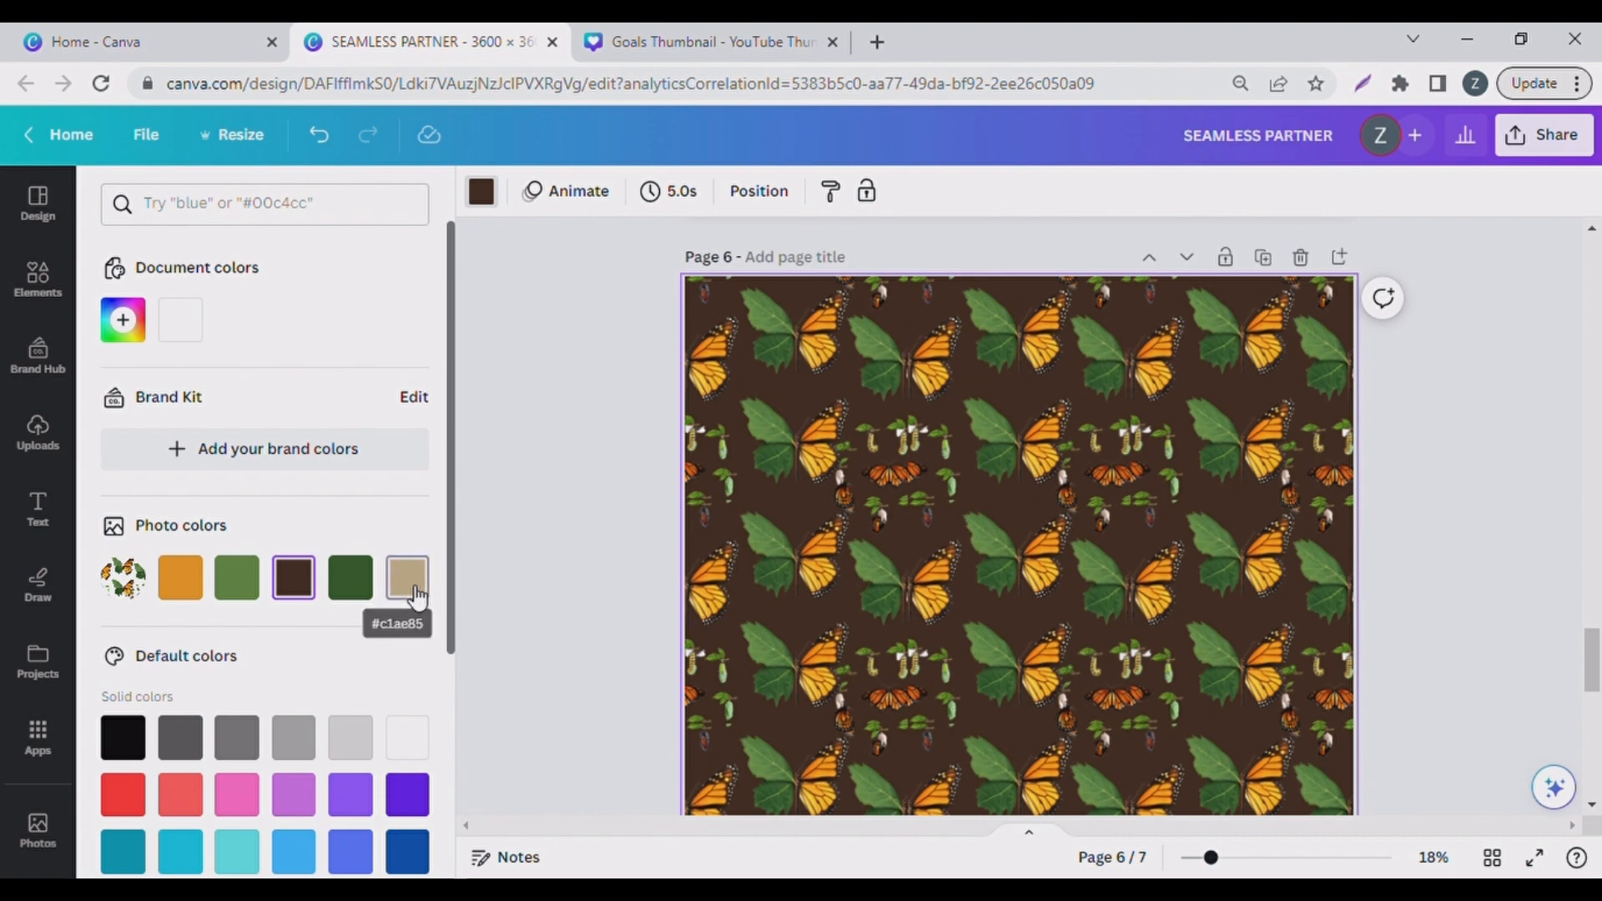
pyautogui.click(409, 579)
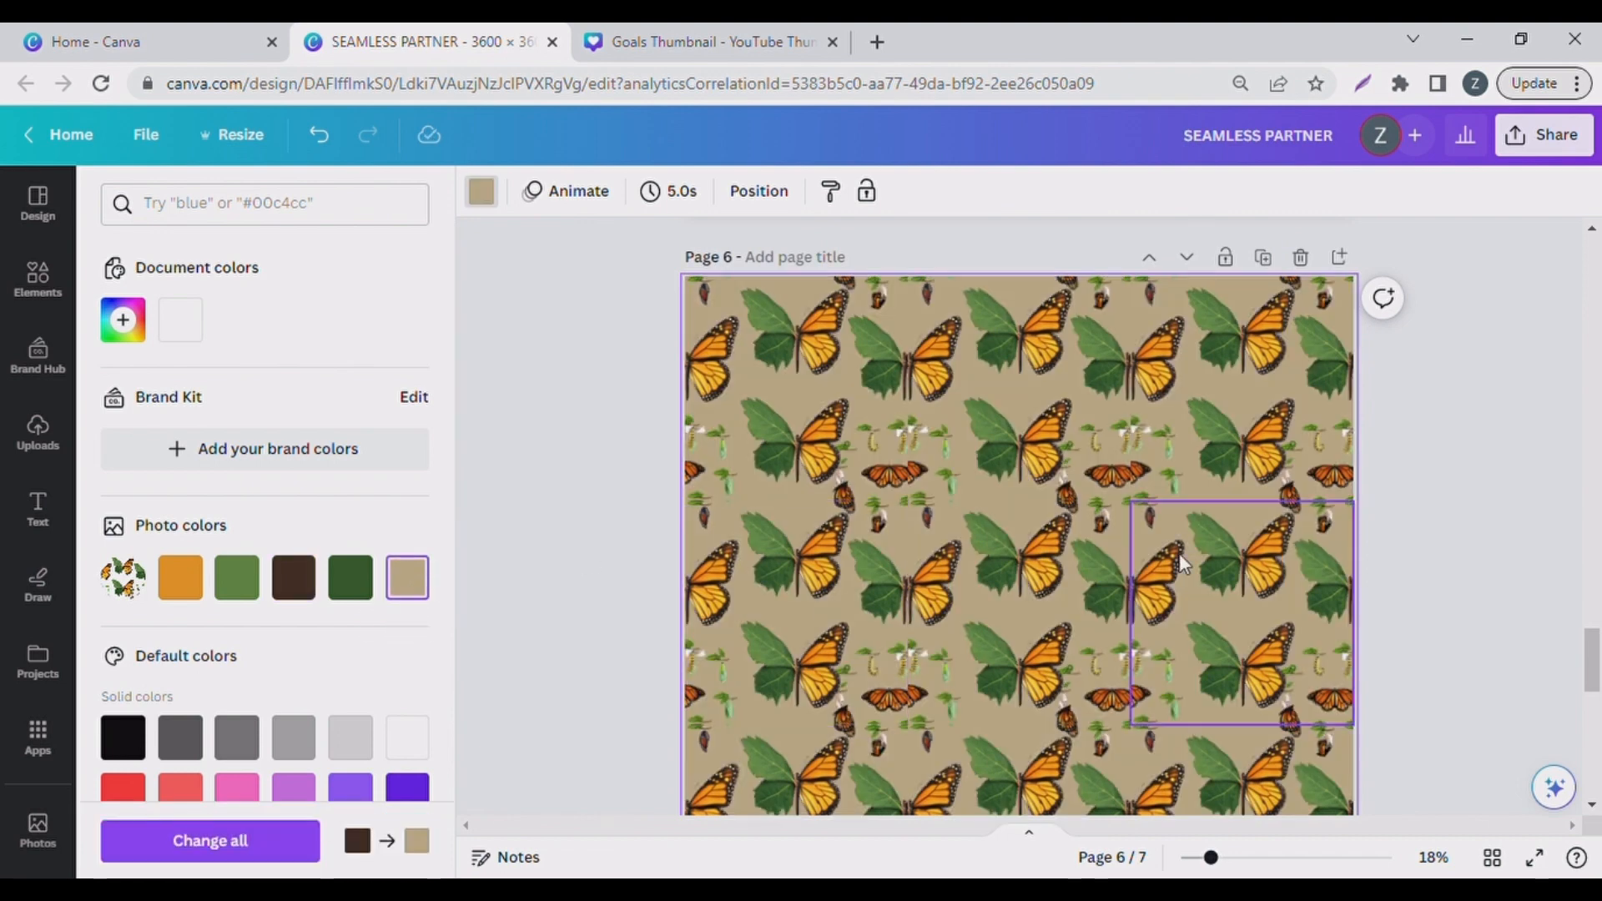
# Review the tiled butterfly and unicorn pages from page 6 back to page 1, checking the pattern joins and background colours
pyautogui.scroll(-3, 1503, 581)
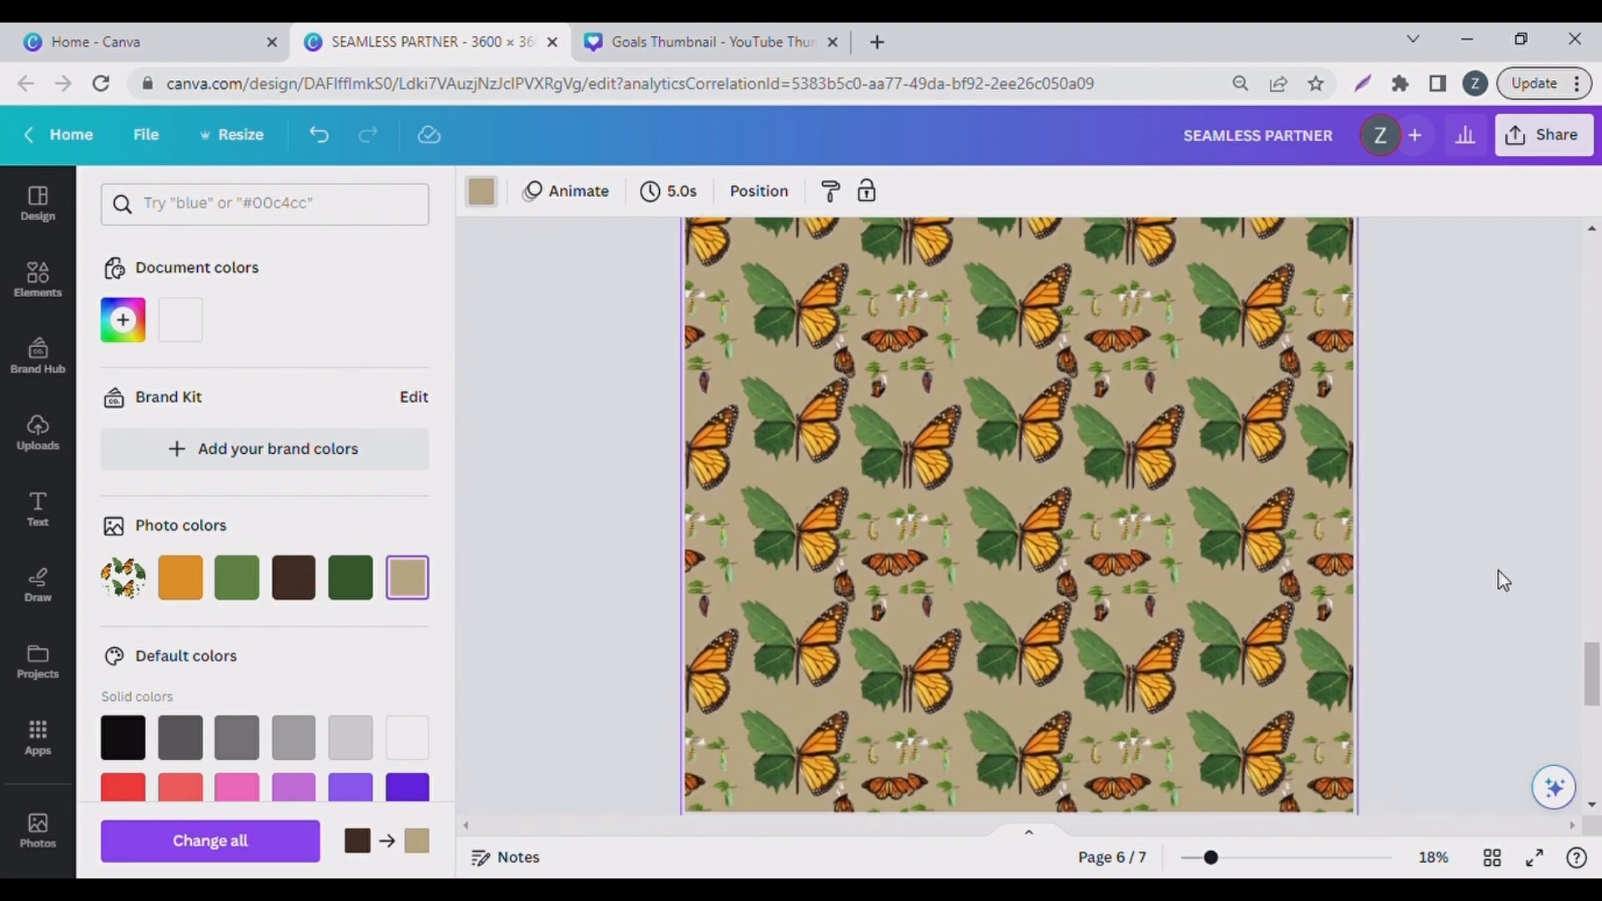
pyautogui.scroll(6, 1503, 581)
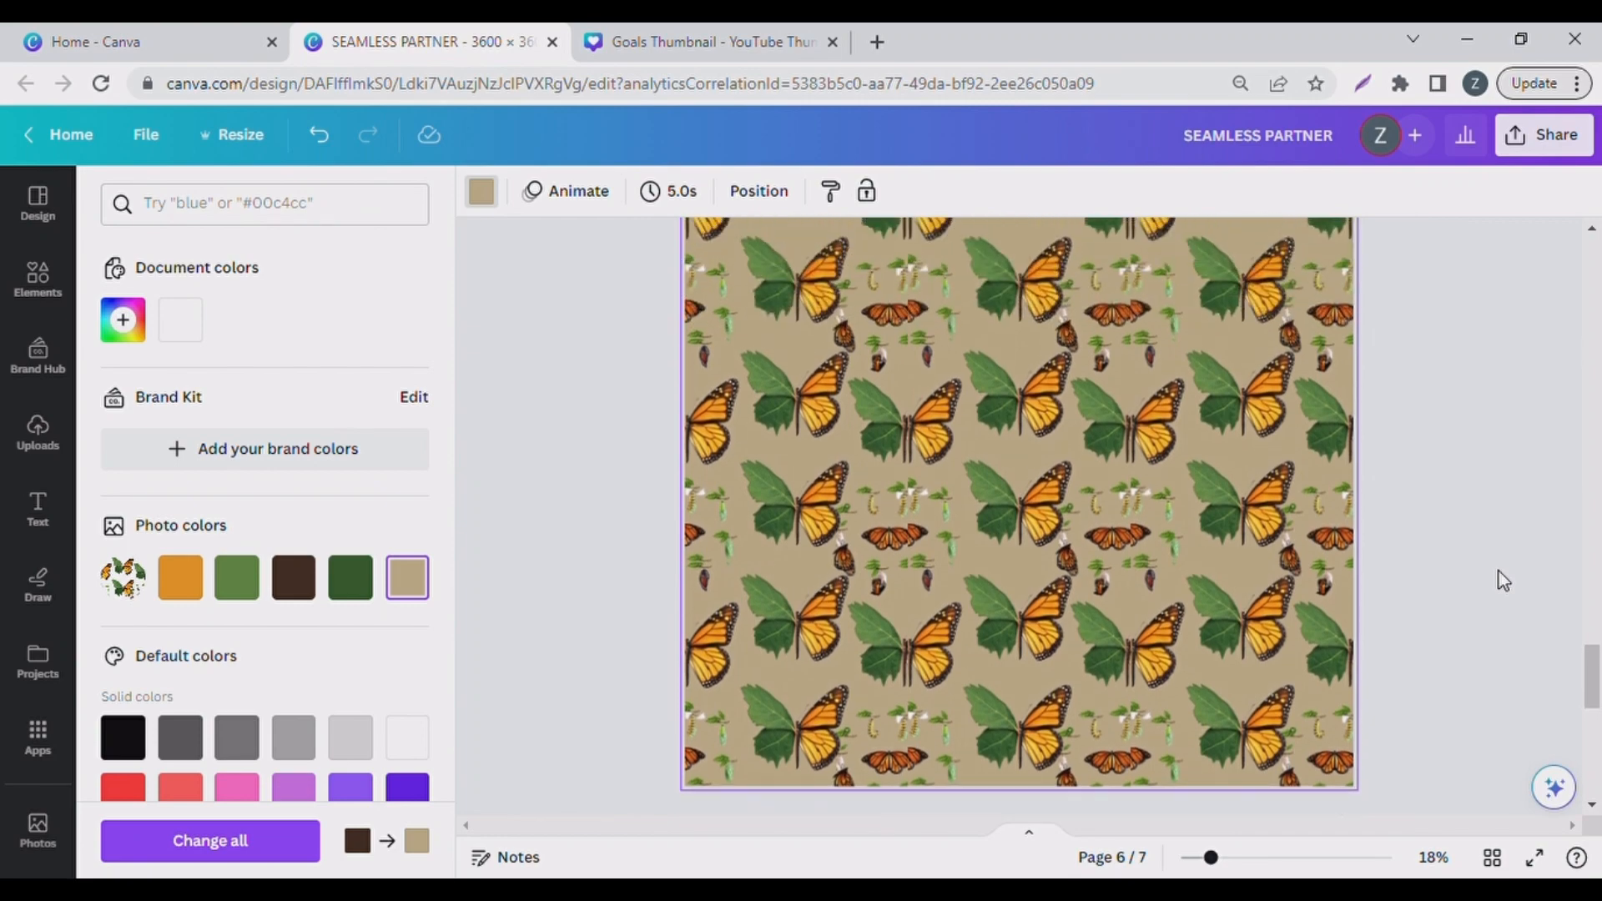
pyautogui.scroll(8, 1503, 581)
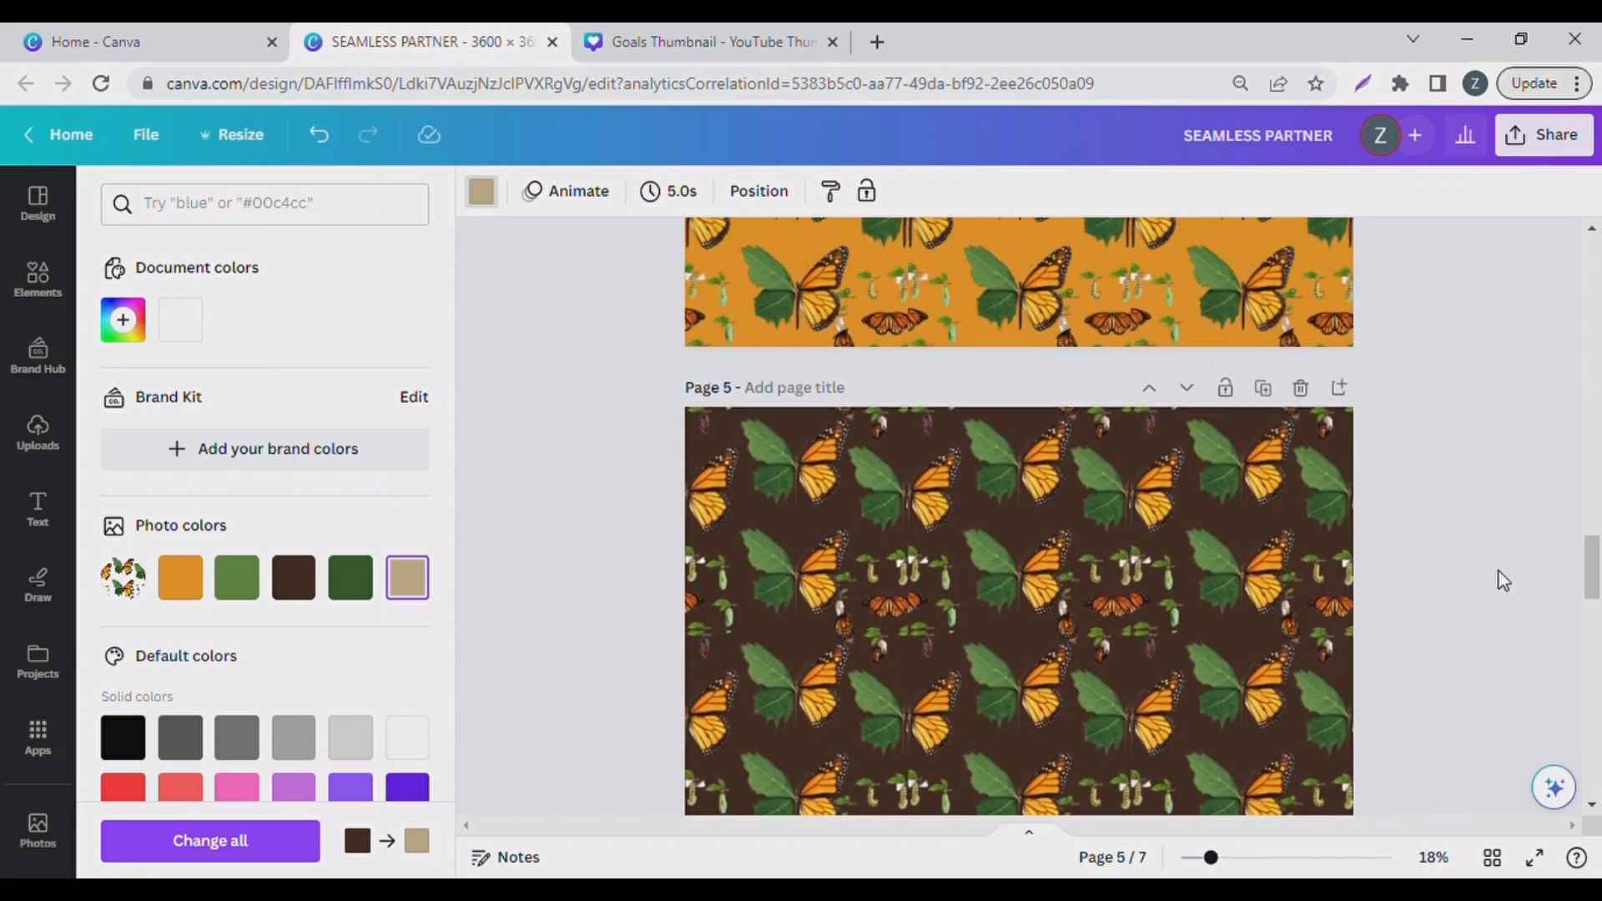
pyautogui.scroll(8, 1503, 581)
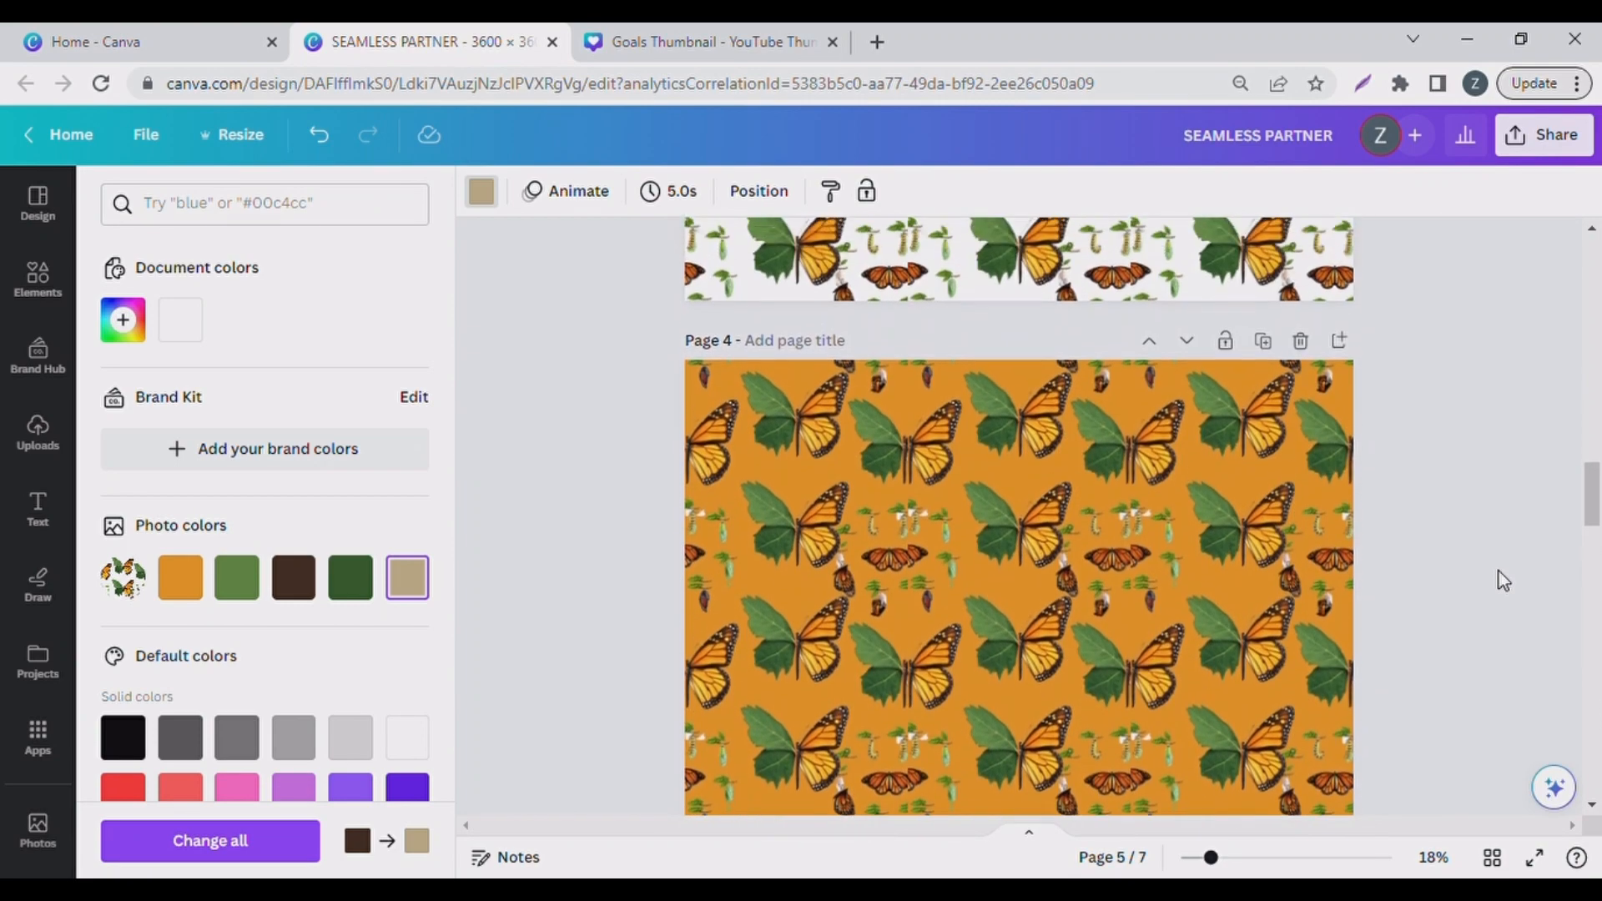
pyautogui.scroll(8, 1504, 581)
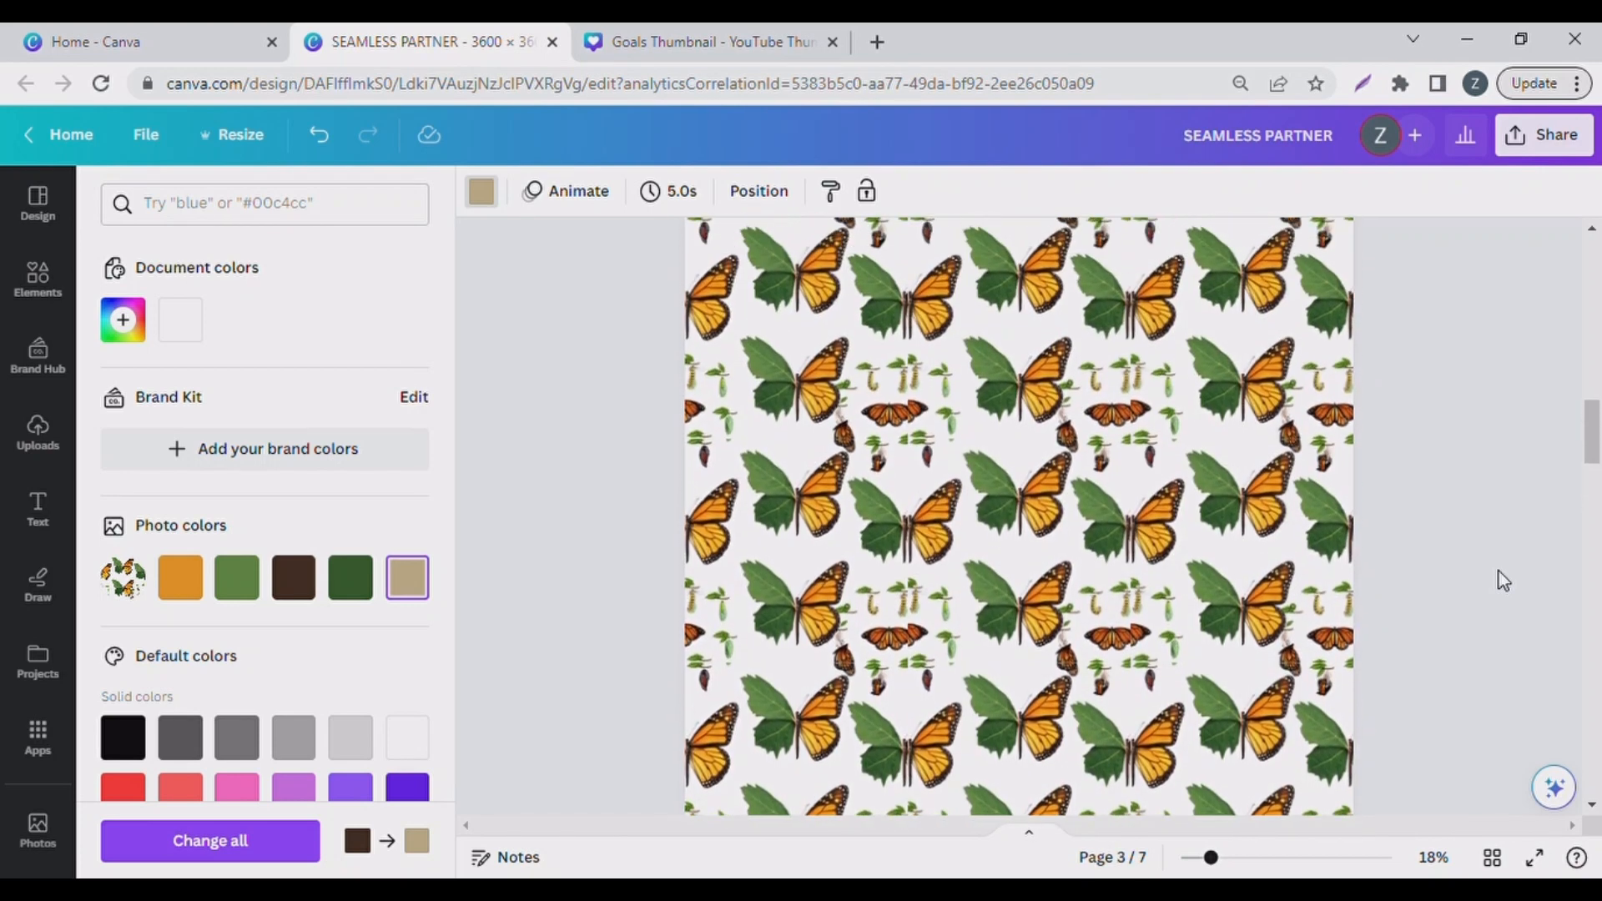
pyautogui.scroll(8, 1503, 581)
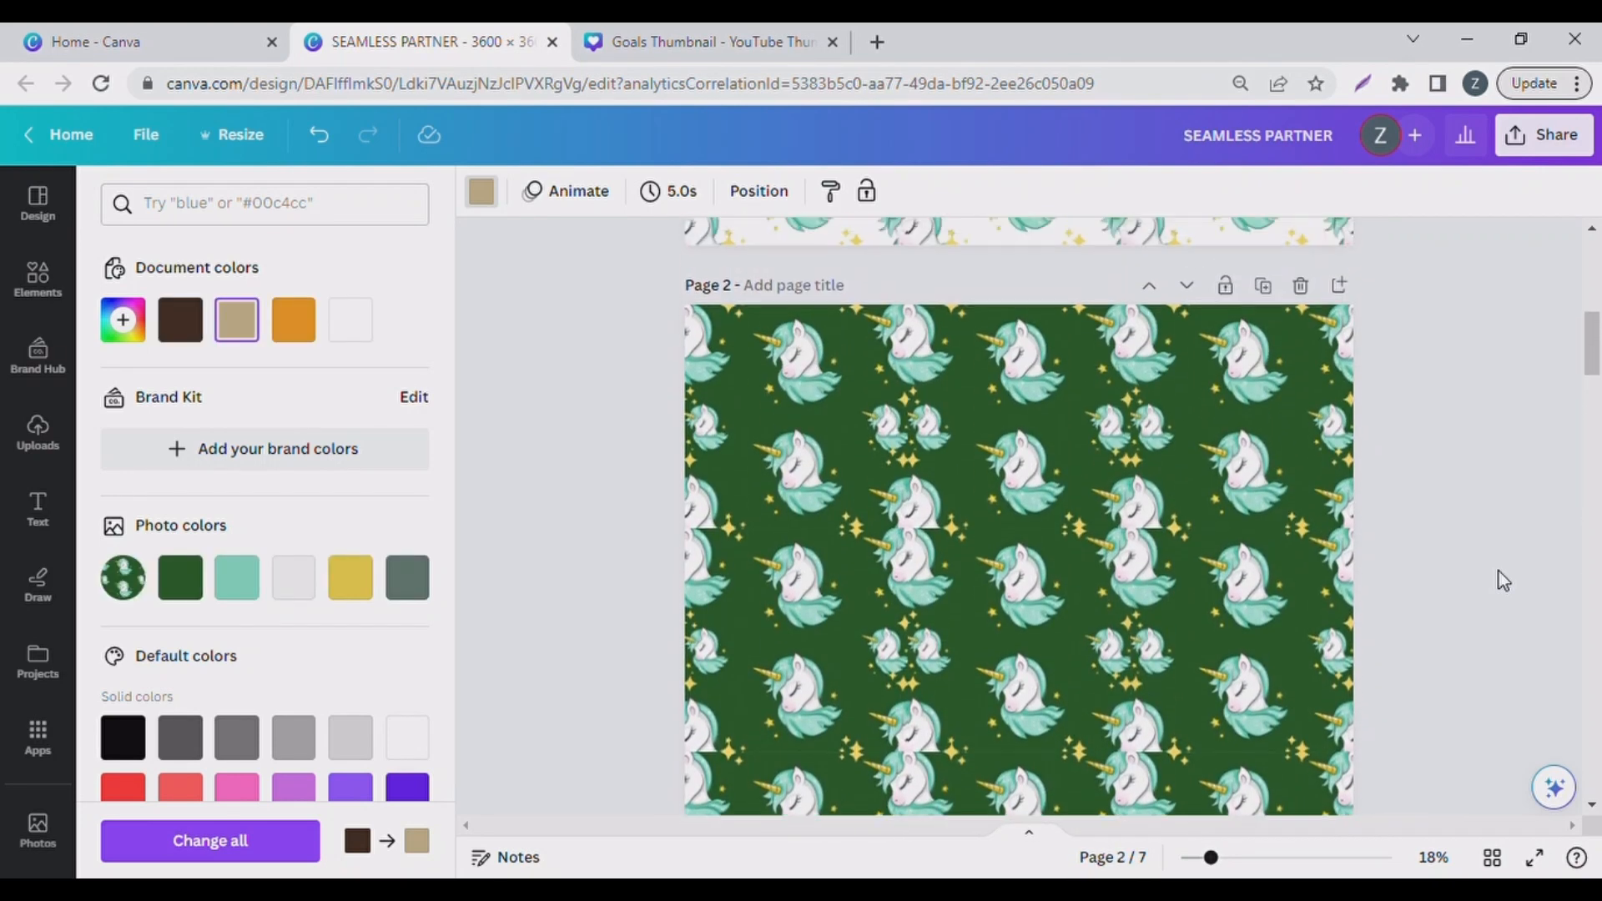
pyautogui.scroll(3, 1503, 581)
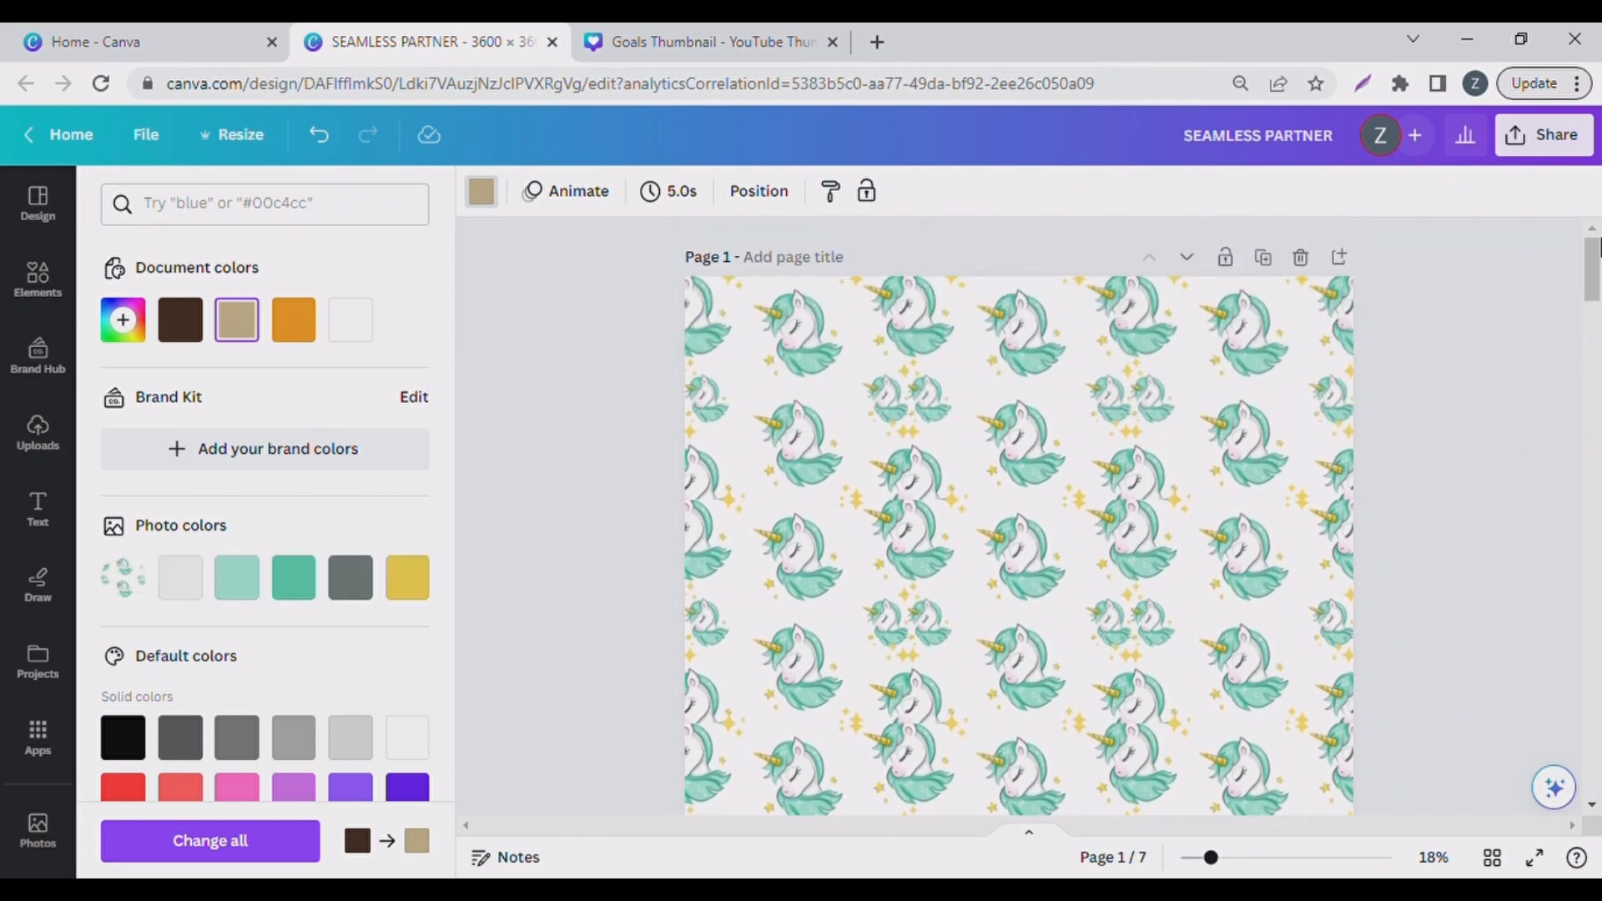
# Open the design's PNG download settings and deselect all pages in the page selection
pyautogui.click(1585, 144)
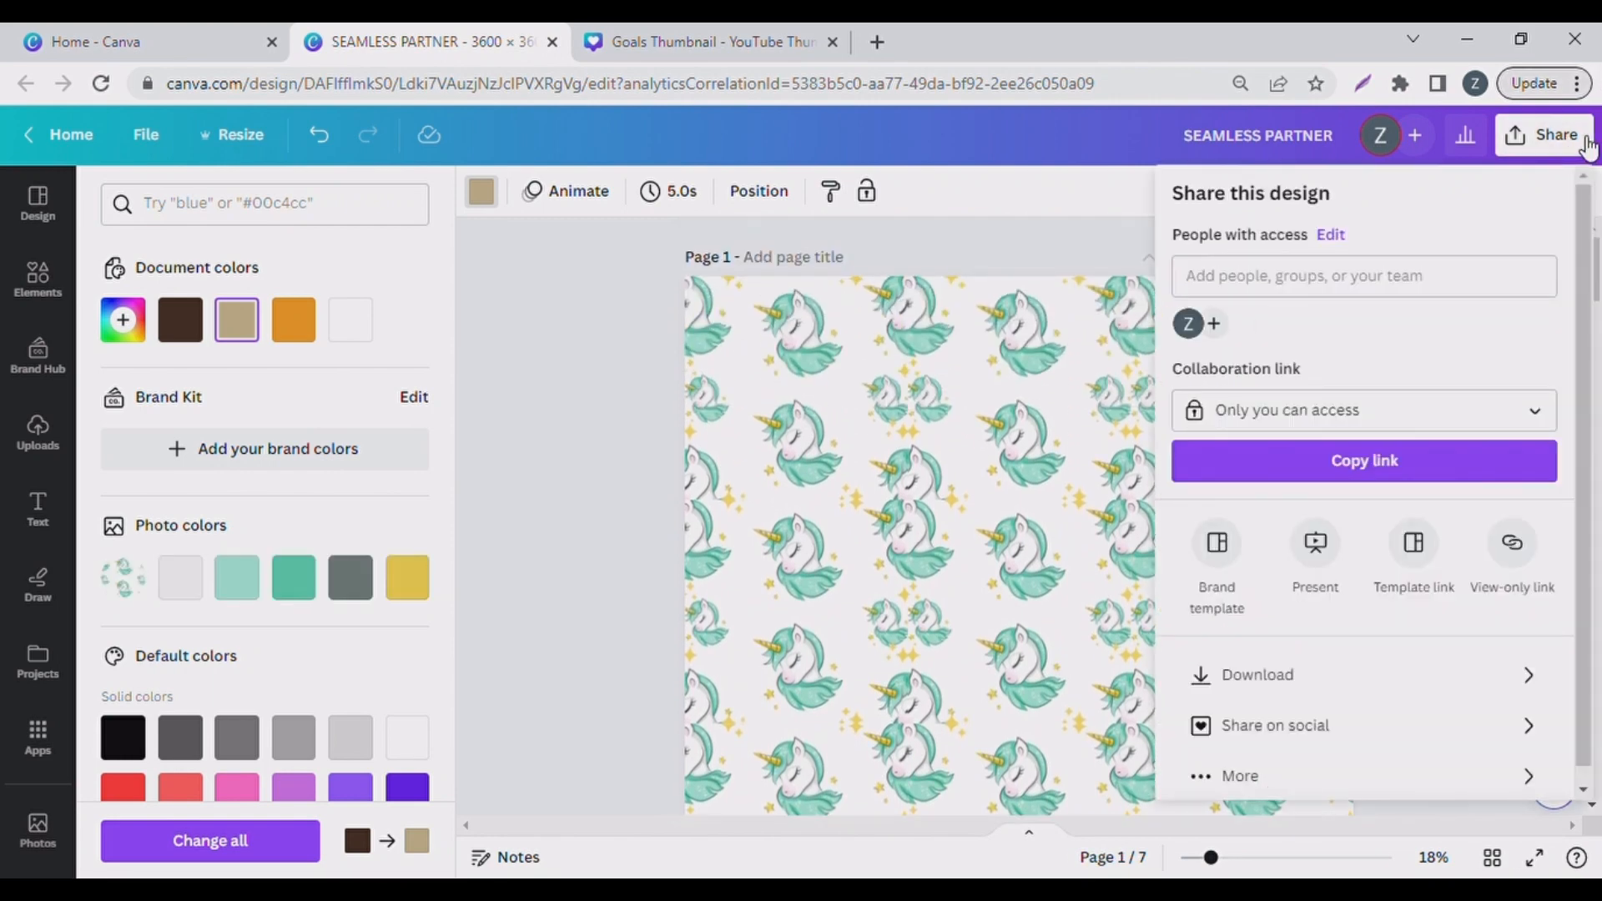
pyautogui.click(1272, 689)
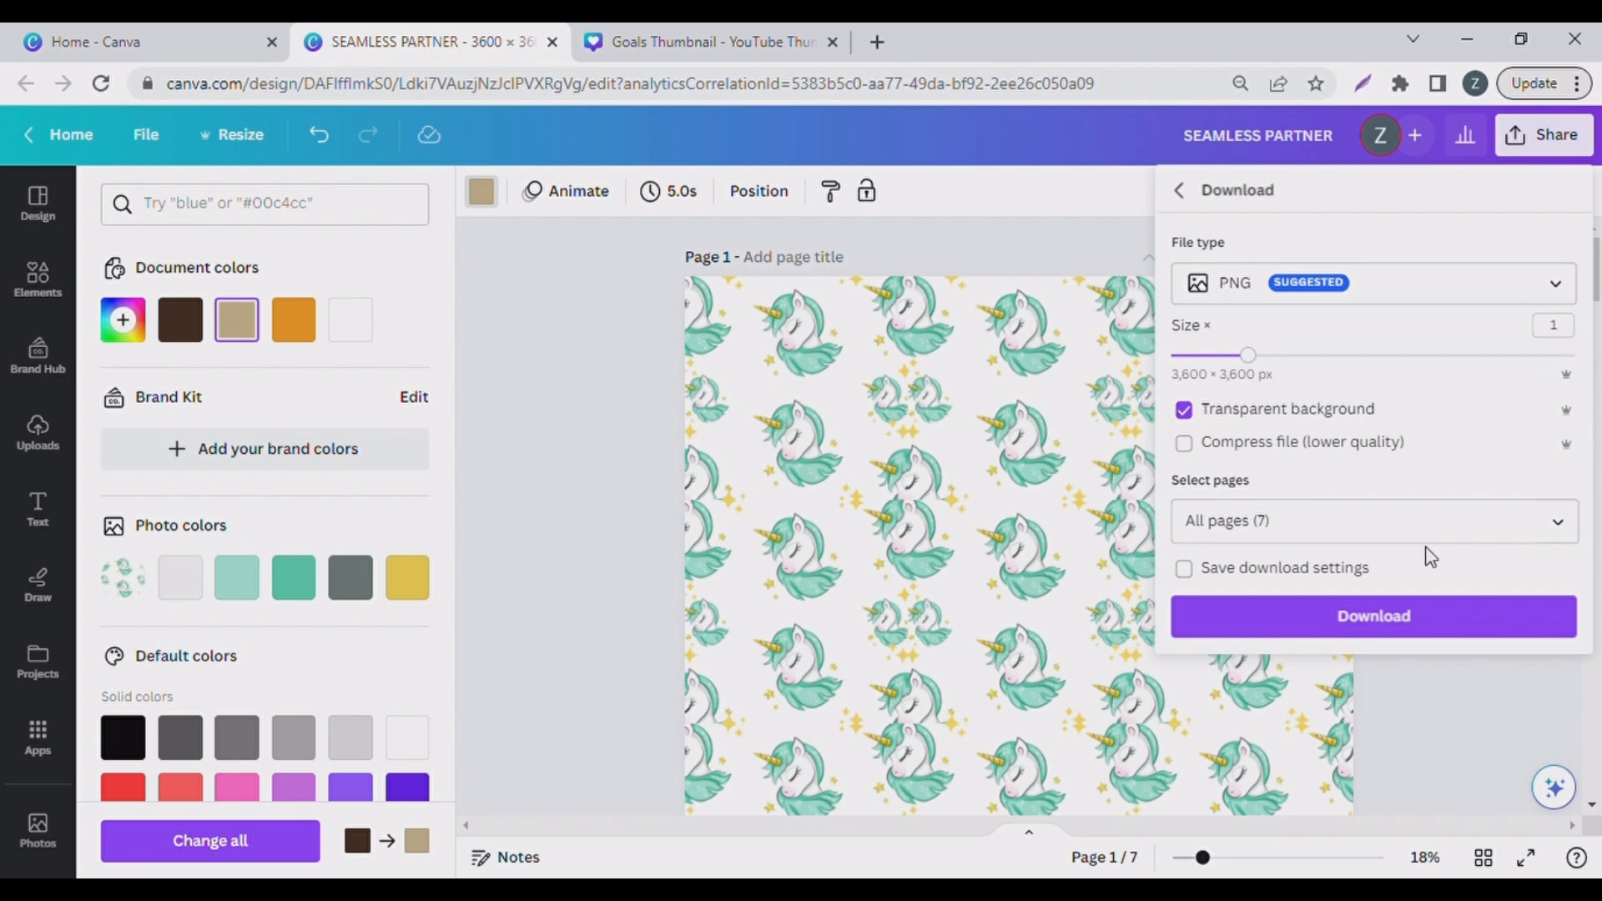
pyautogui.click(1405, 622)
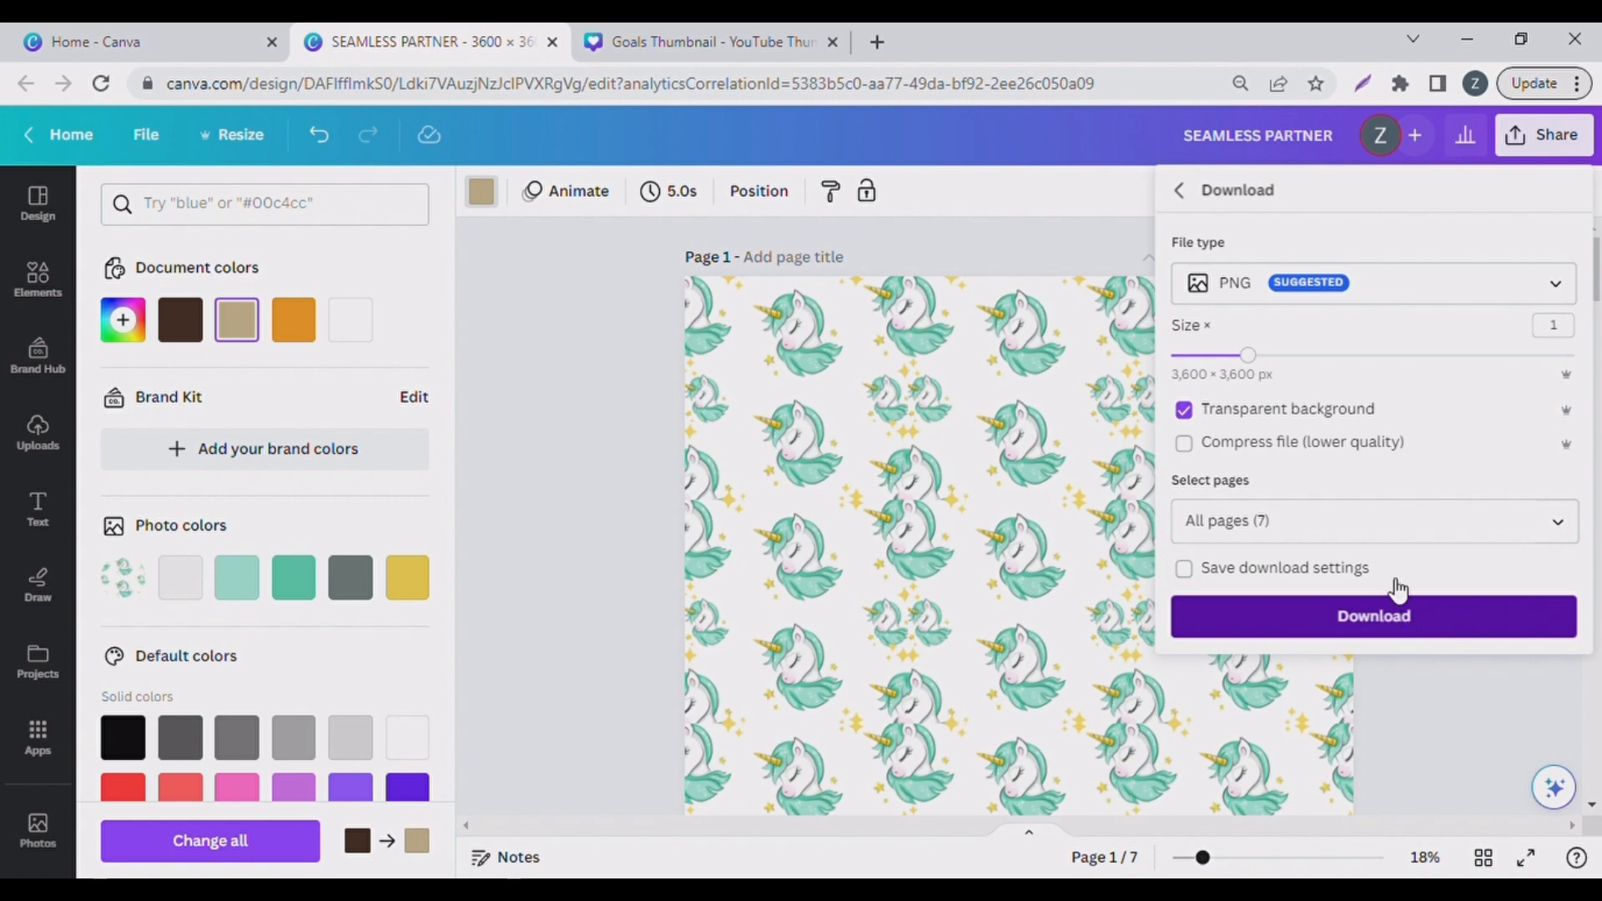
pyautogui.click(1576, 526)
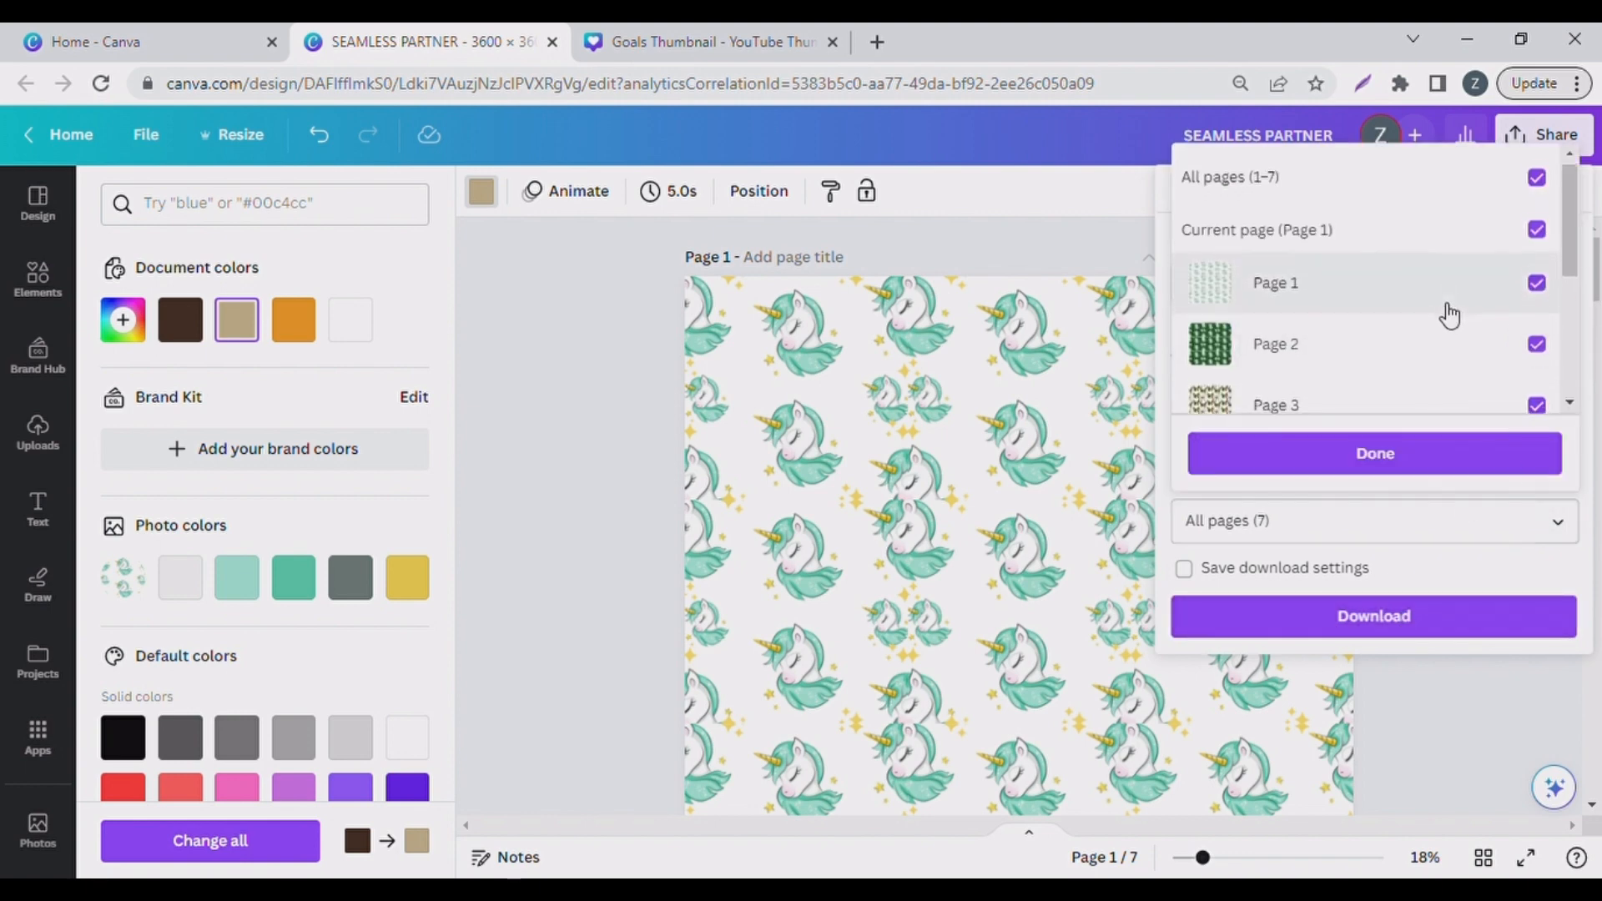
pyautogui.scroll(-2, 1450, 316)
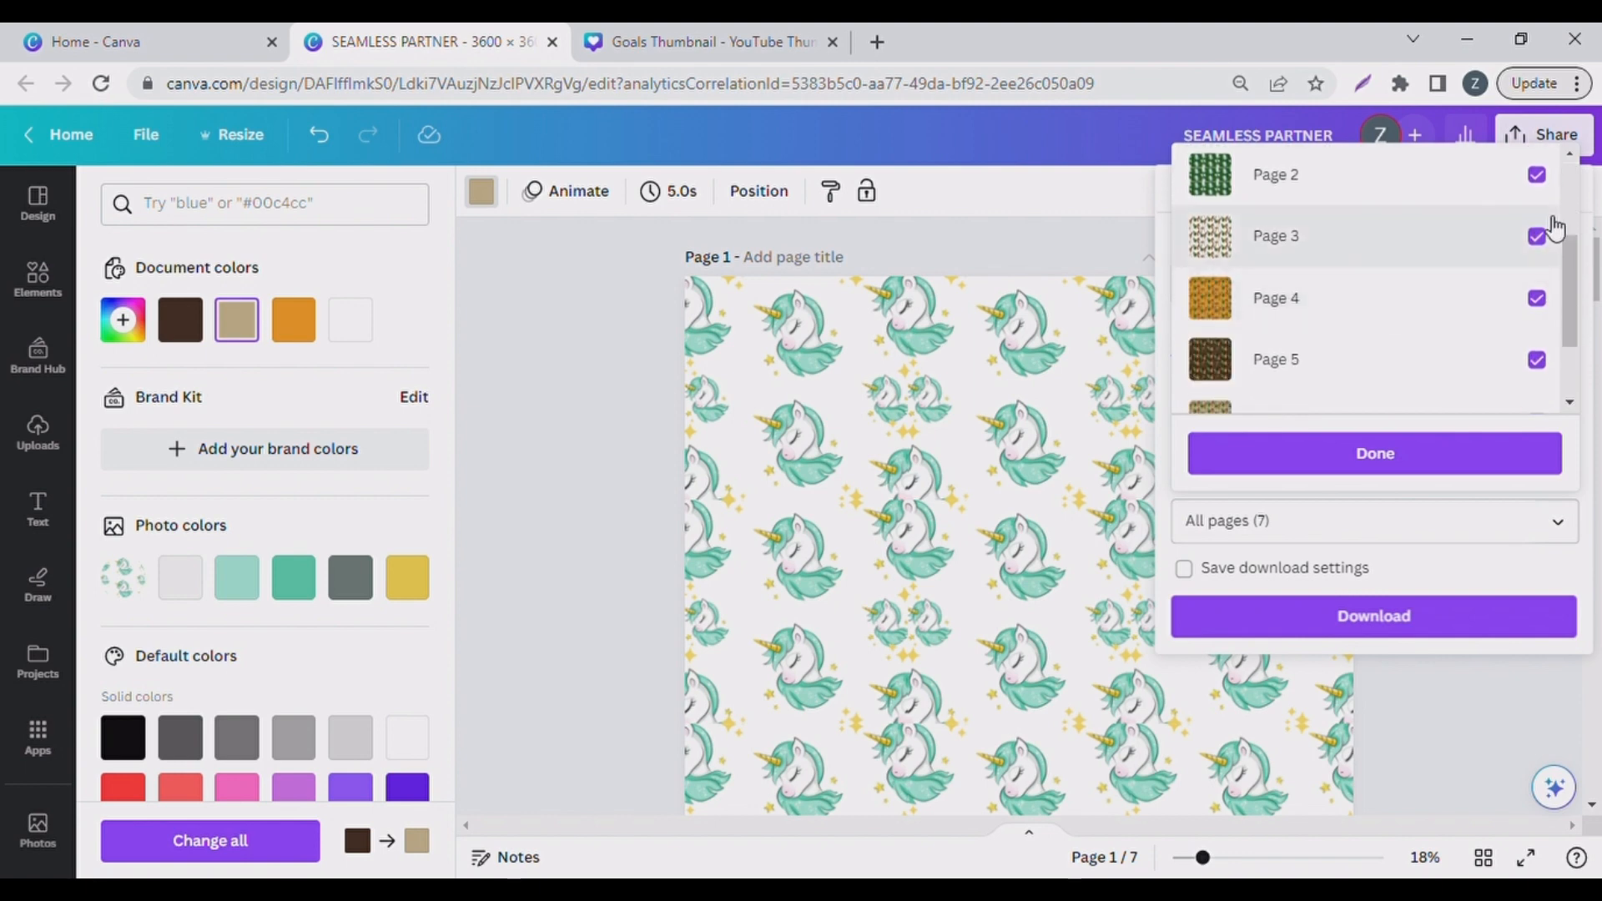
pyautogui.scroll(3, 1517, 249)
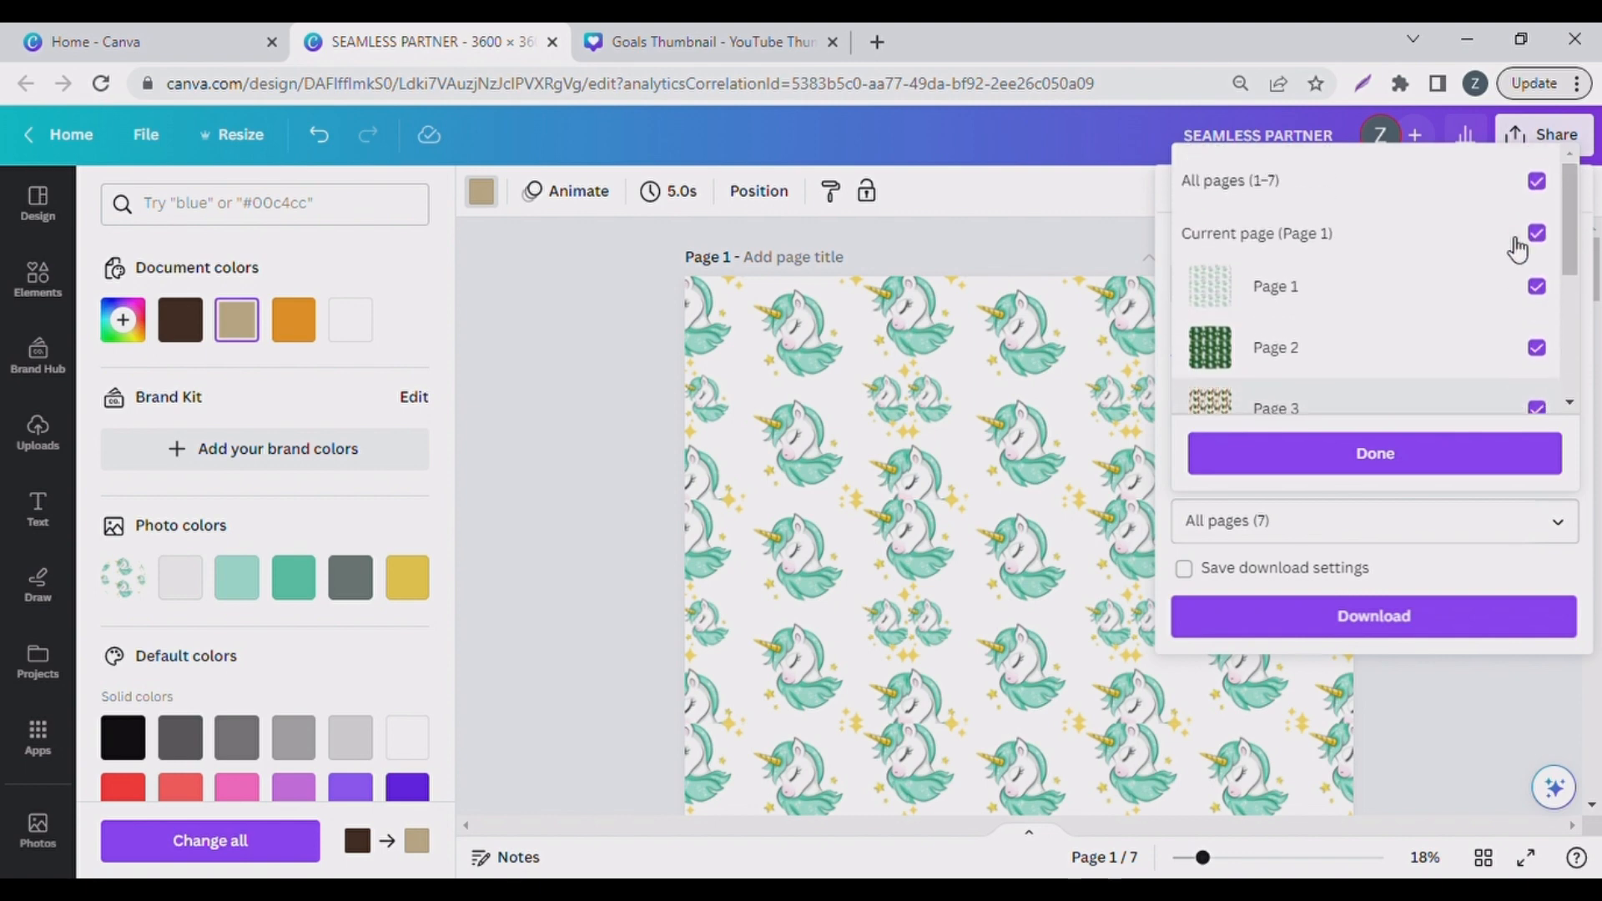
pyautogui.click(1539, 182)
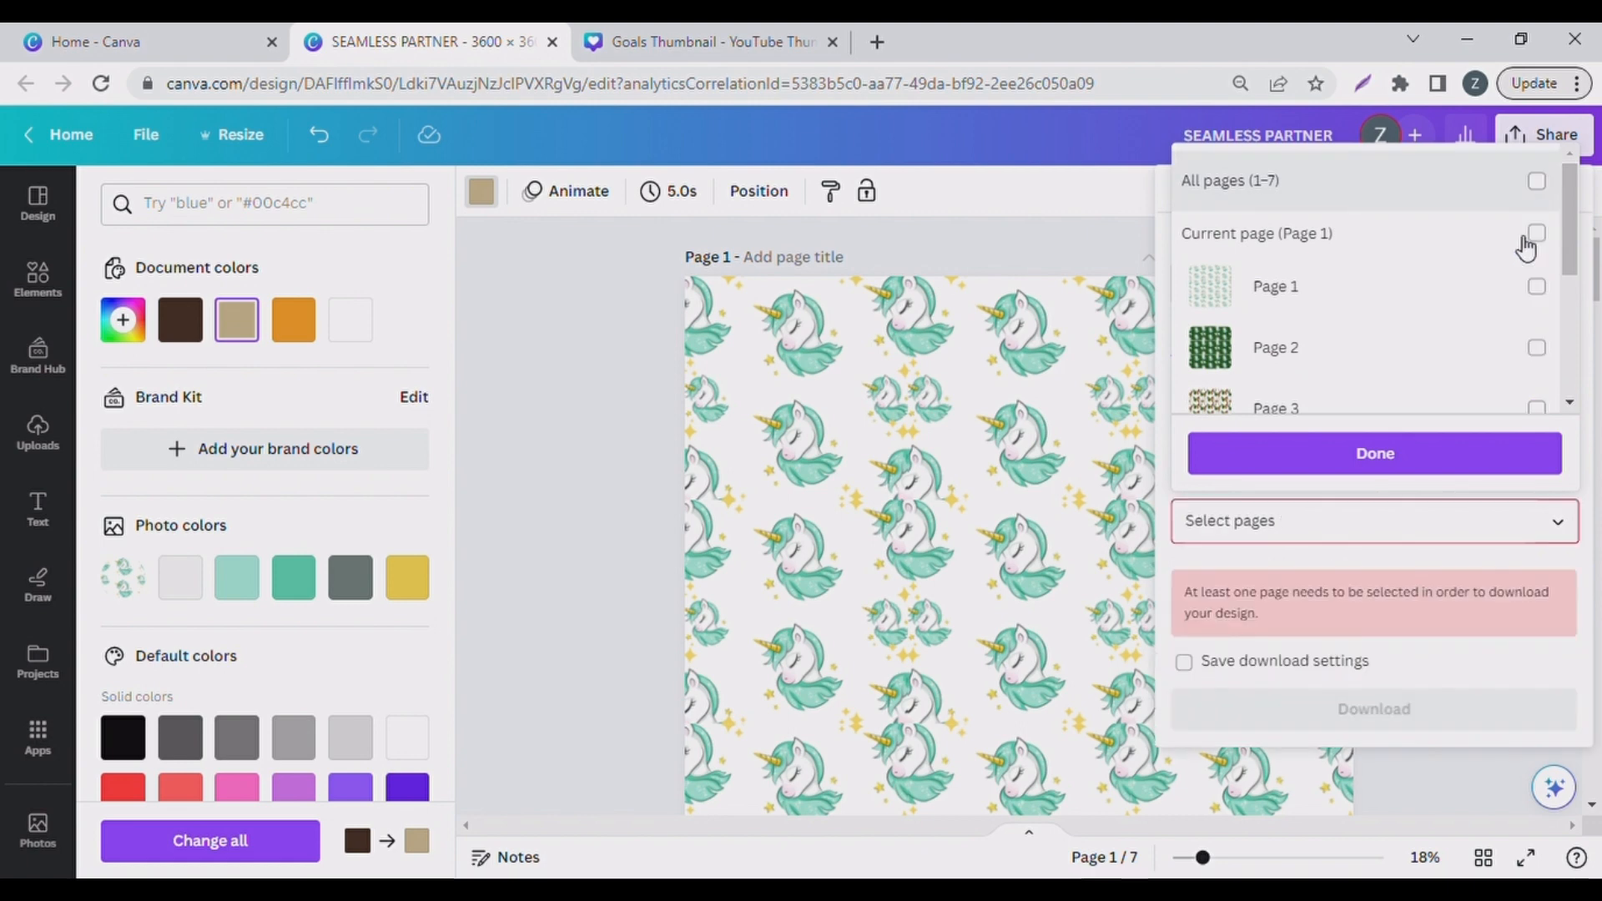
pyautogui.scroll(-3, 1529, 293)
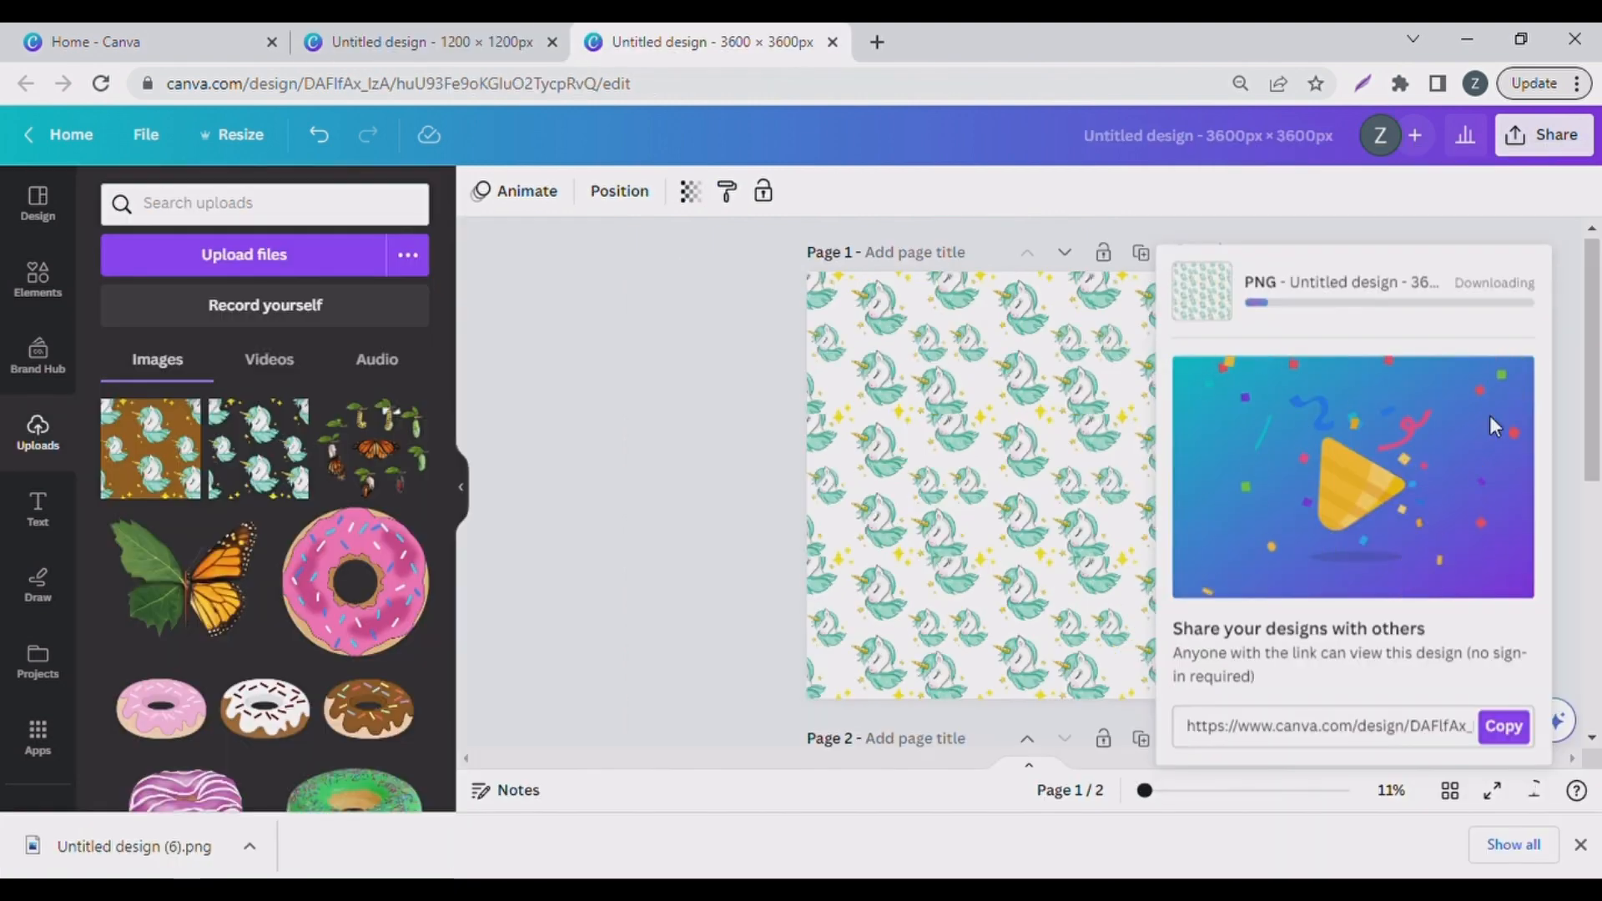